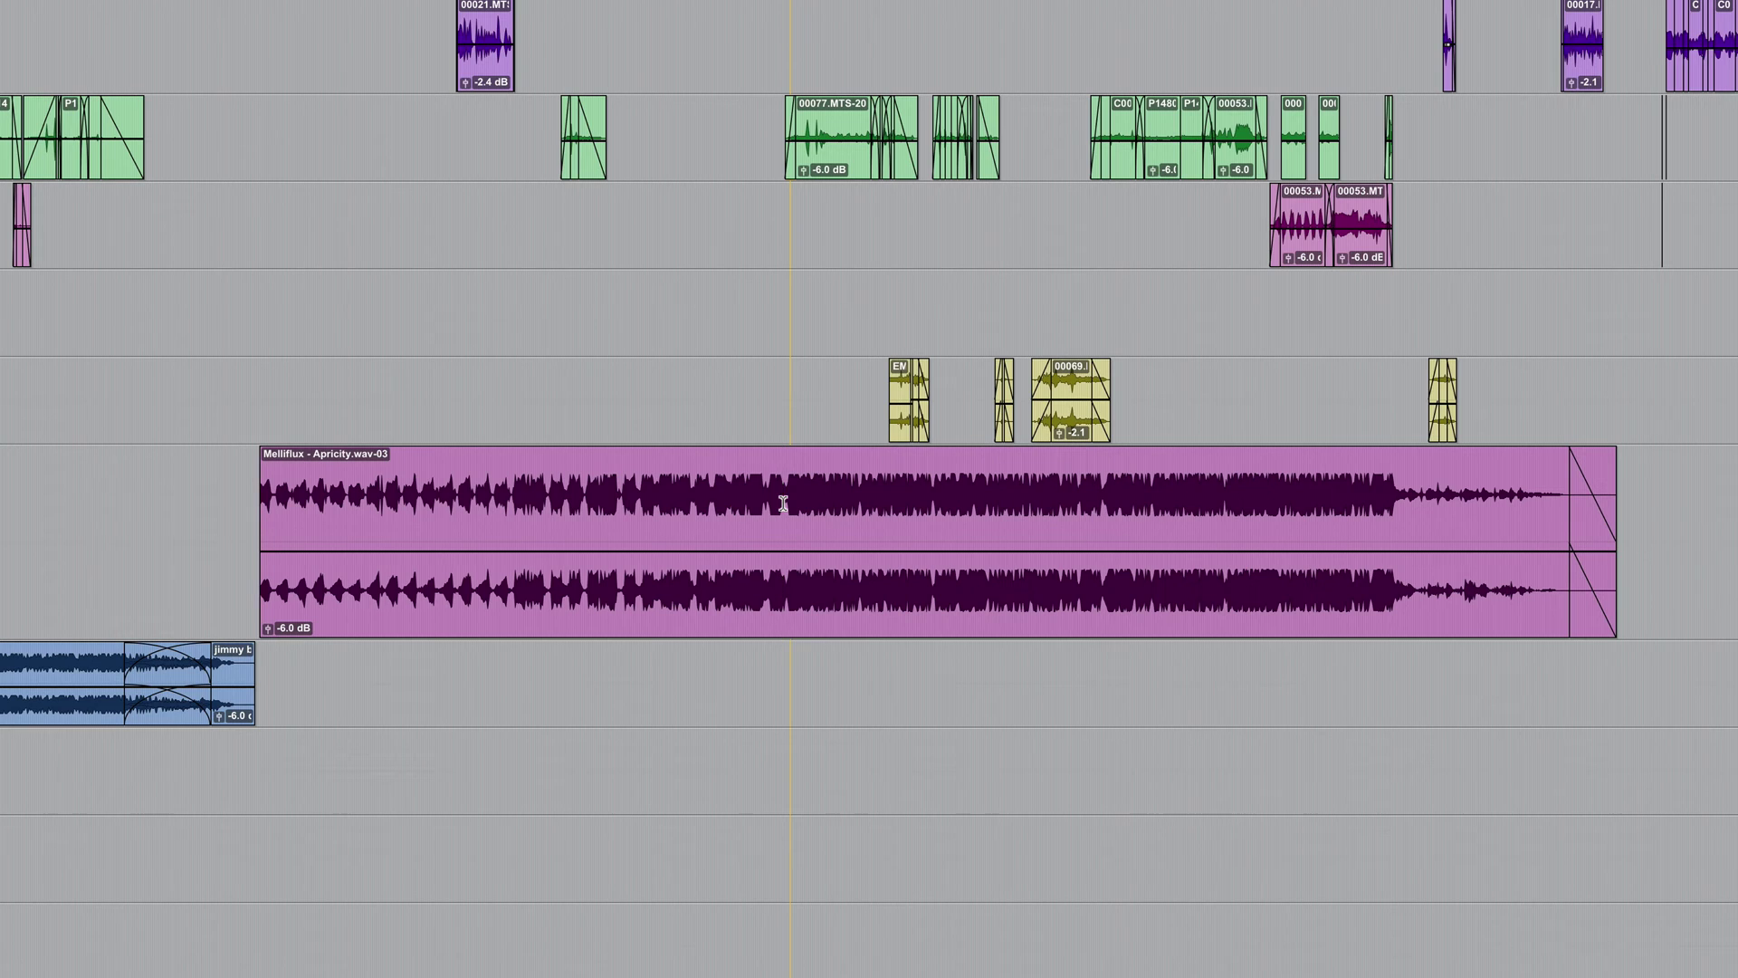
# - Audition the Melliflux - Apricity.wav-03 clip and trim its start and end to the insertion point
pyautogui.click(784, 504)
pyautogui.press('space')
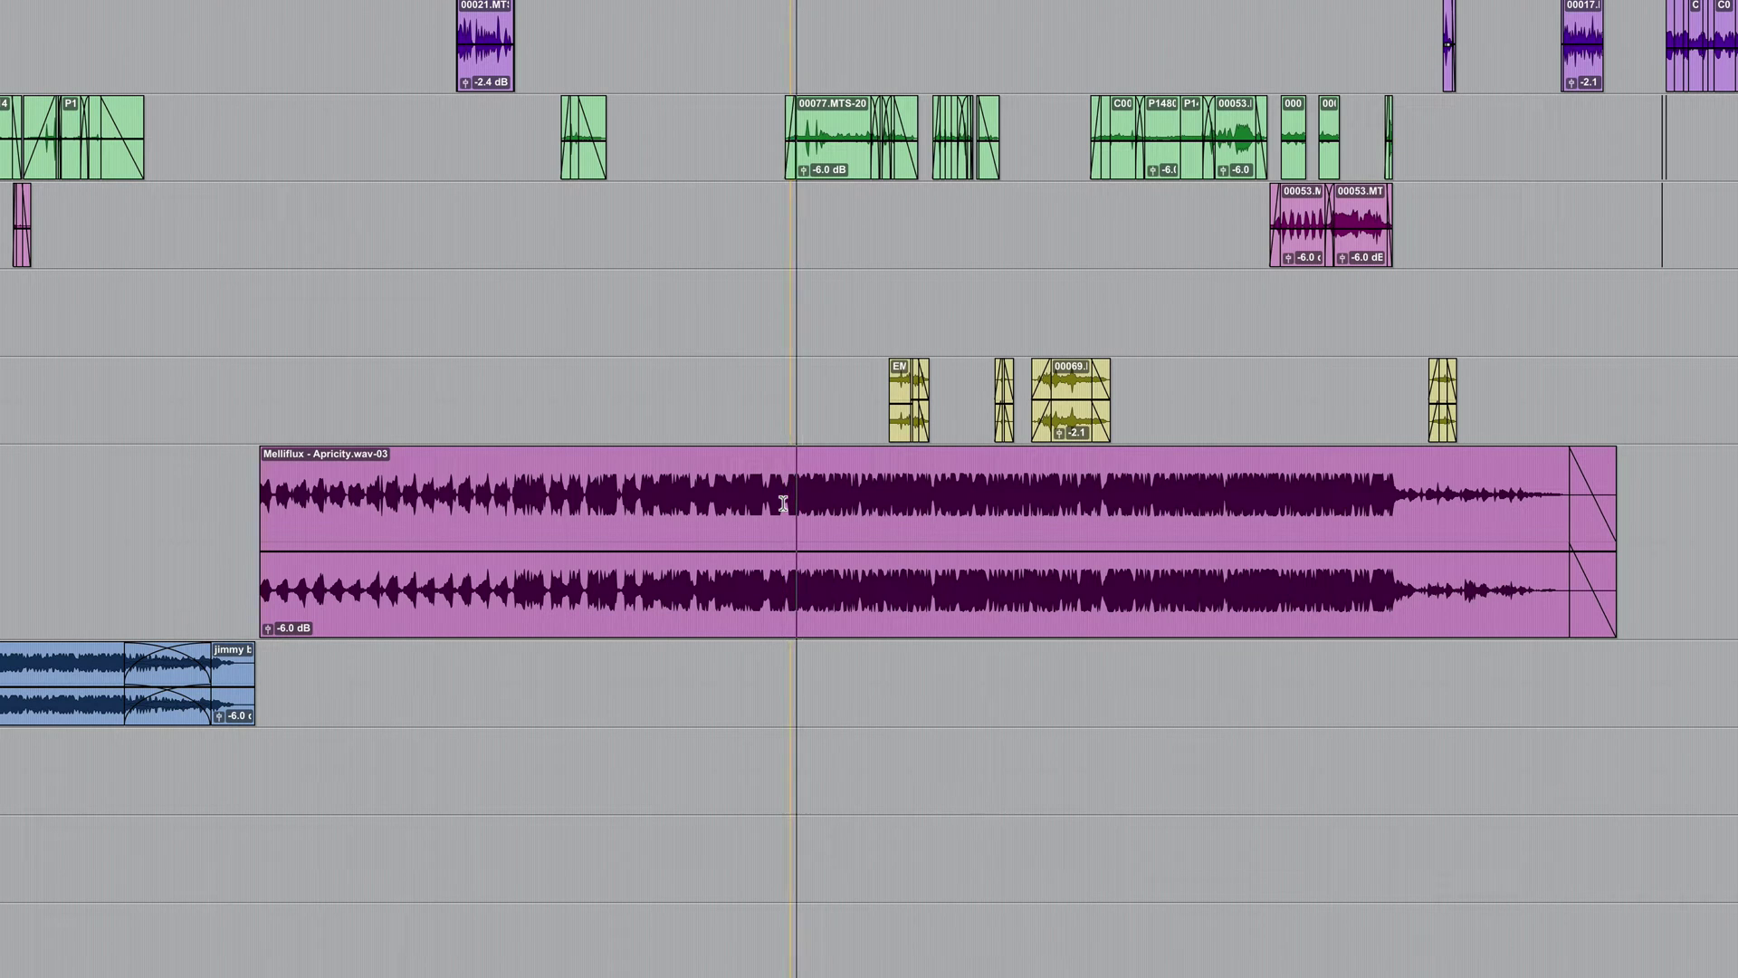
pyautogui.press('space')
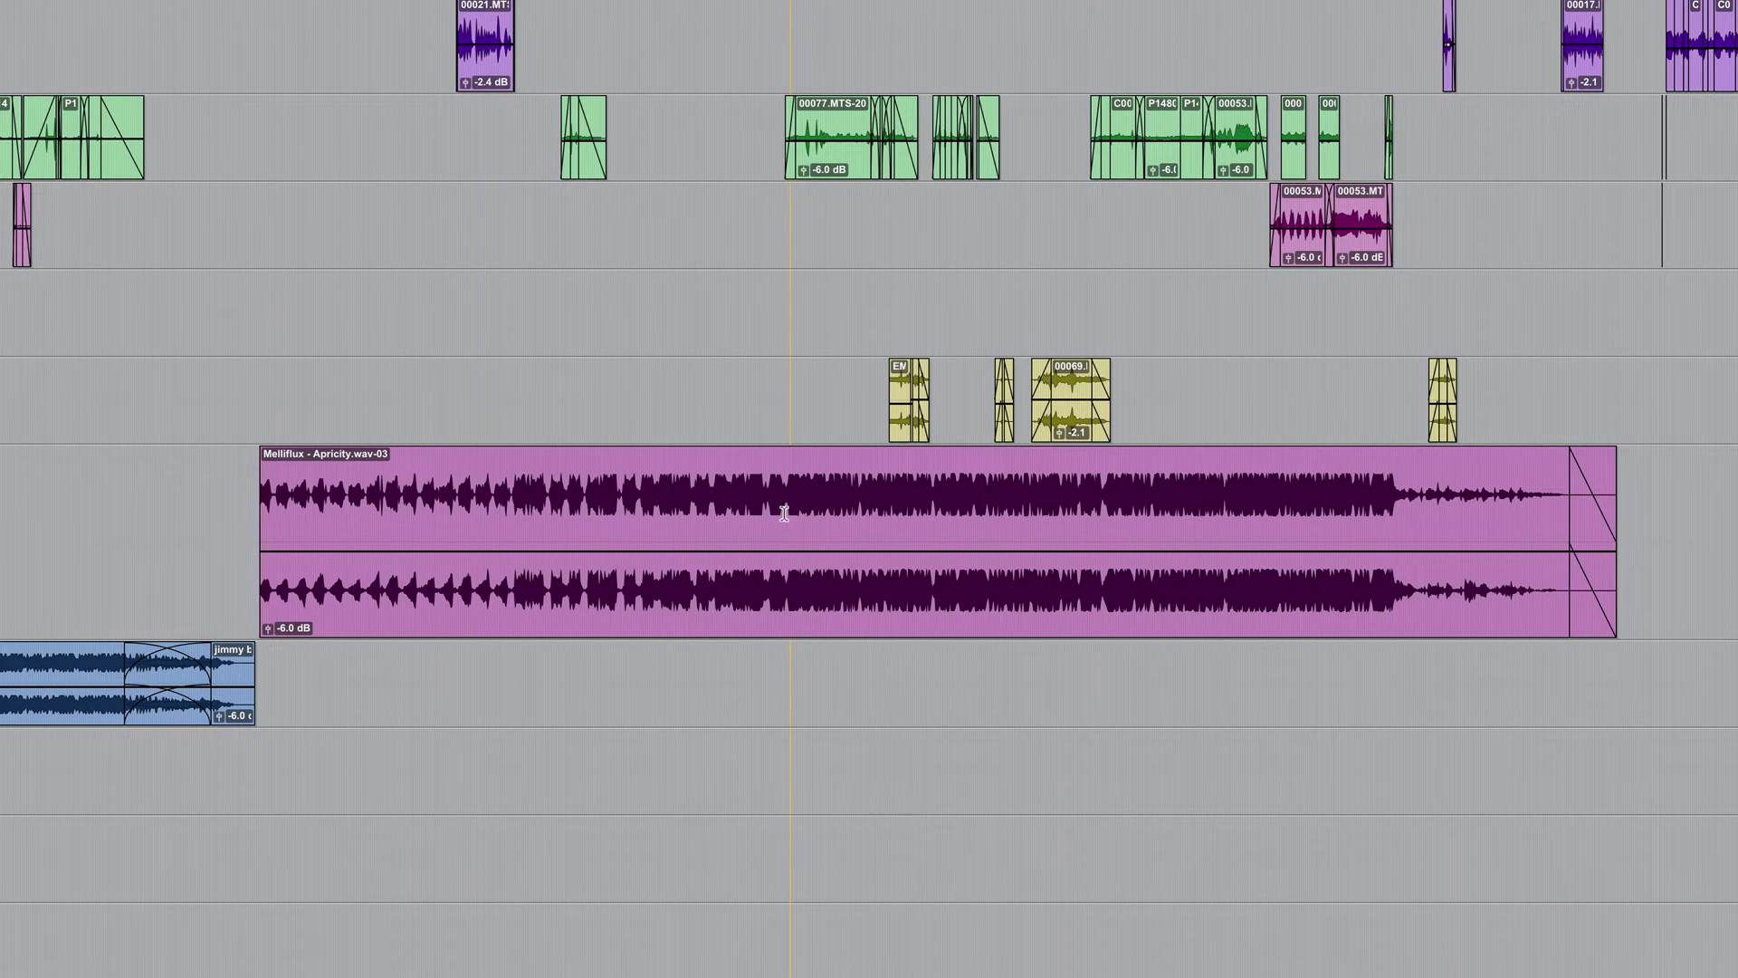
pyautogui.press('super+bracketright')
pyautogui.press('super+bracketright')
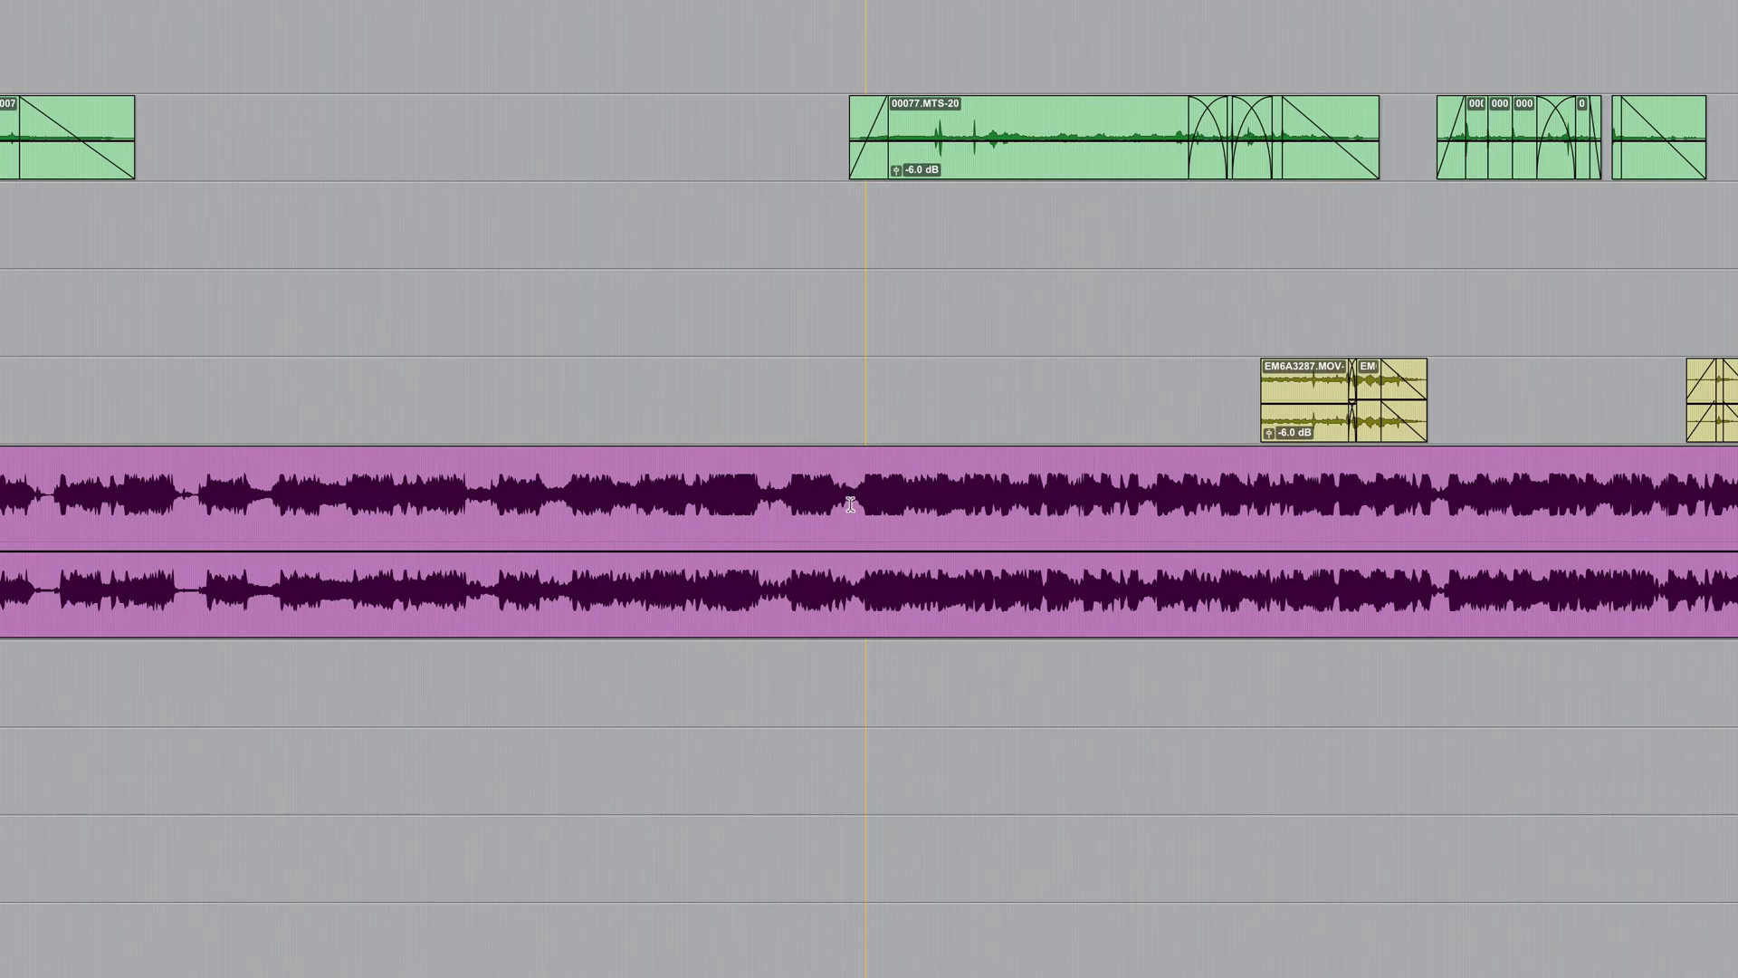
pyautogui.press('super+bracketleft')
pyautogui.press('super+bracketleft')
pyautogui.press('a')
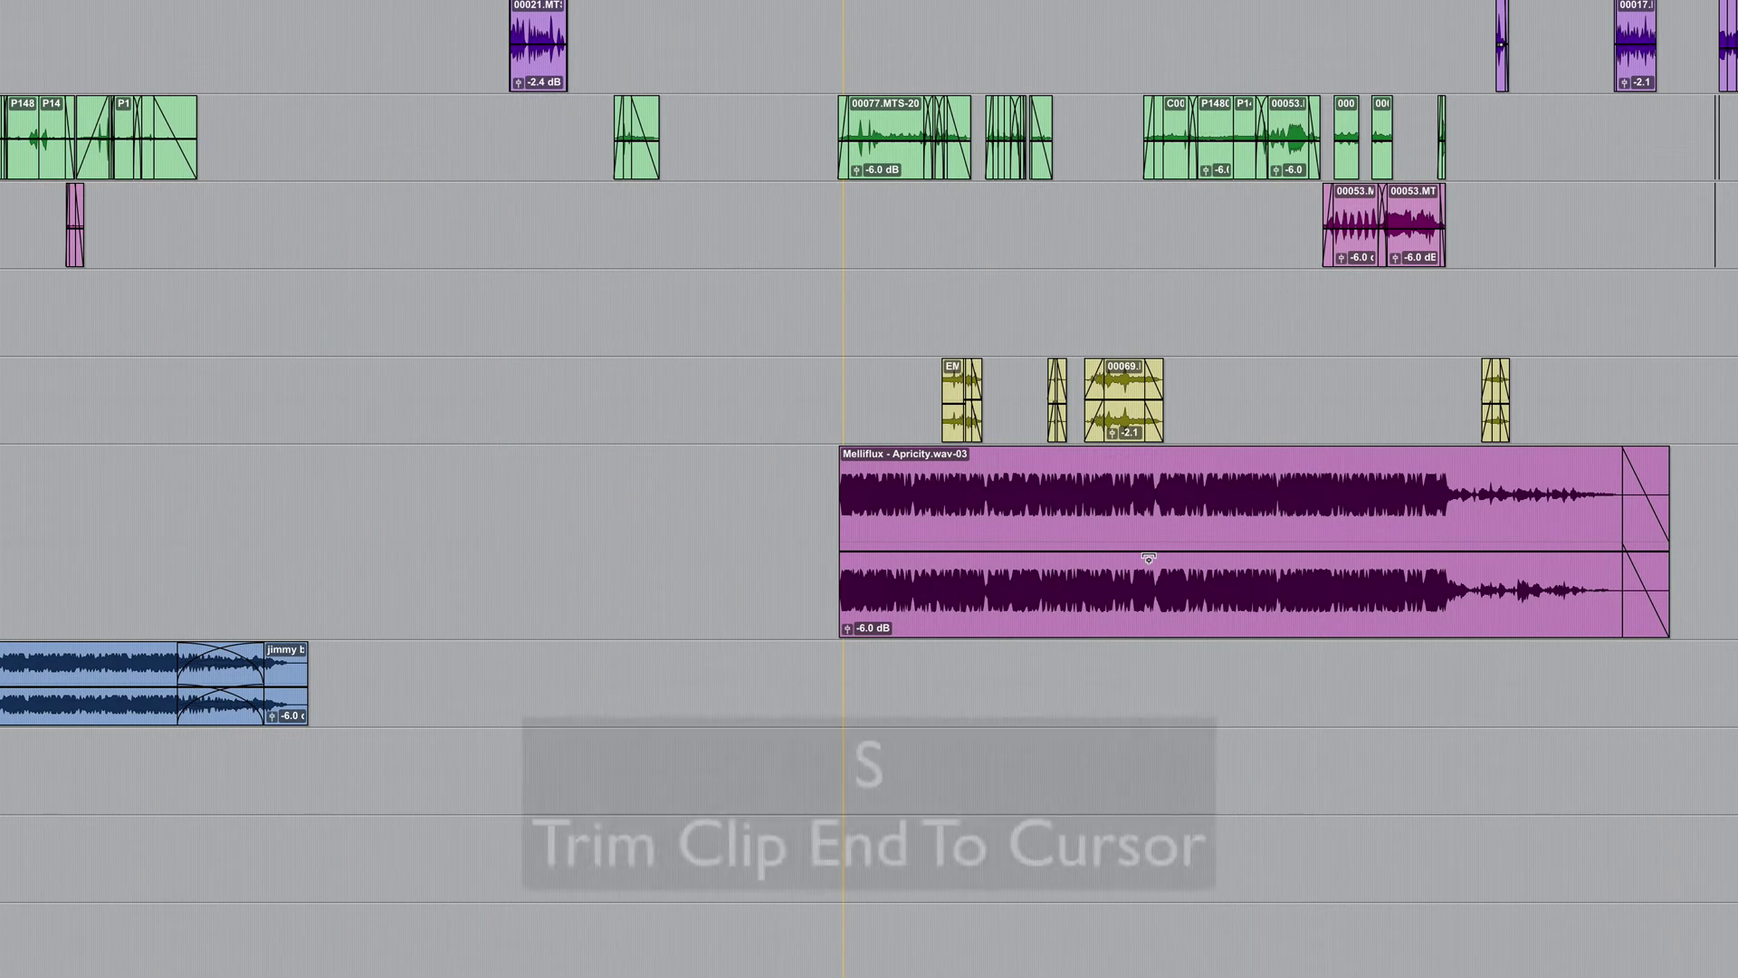
pyautogui.press('s')
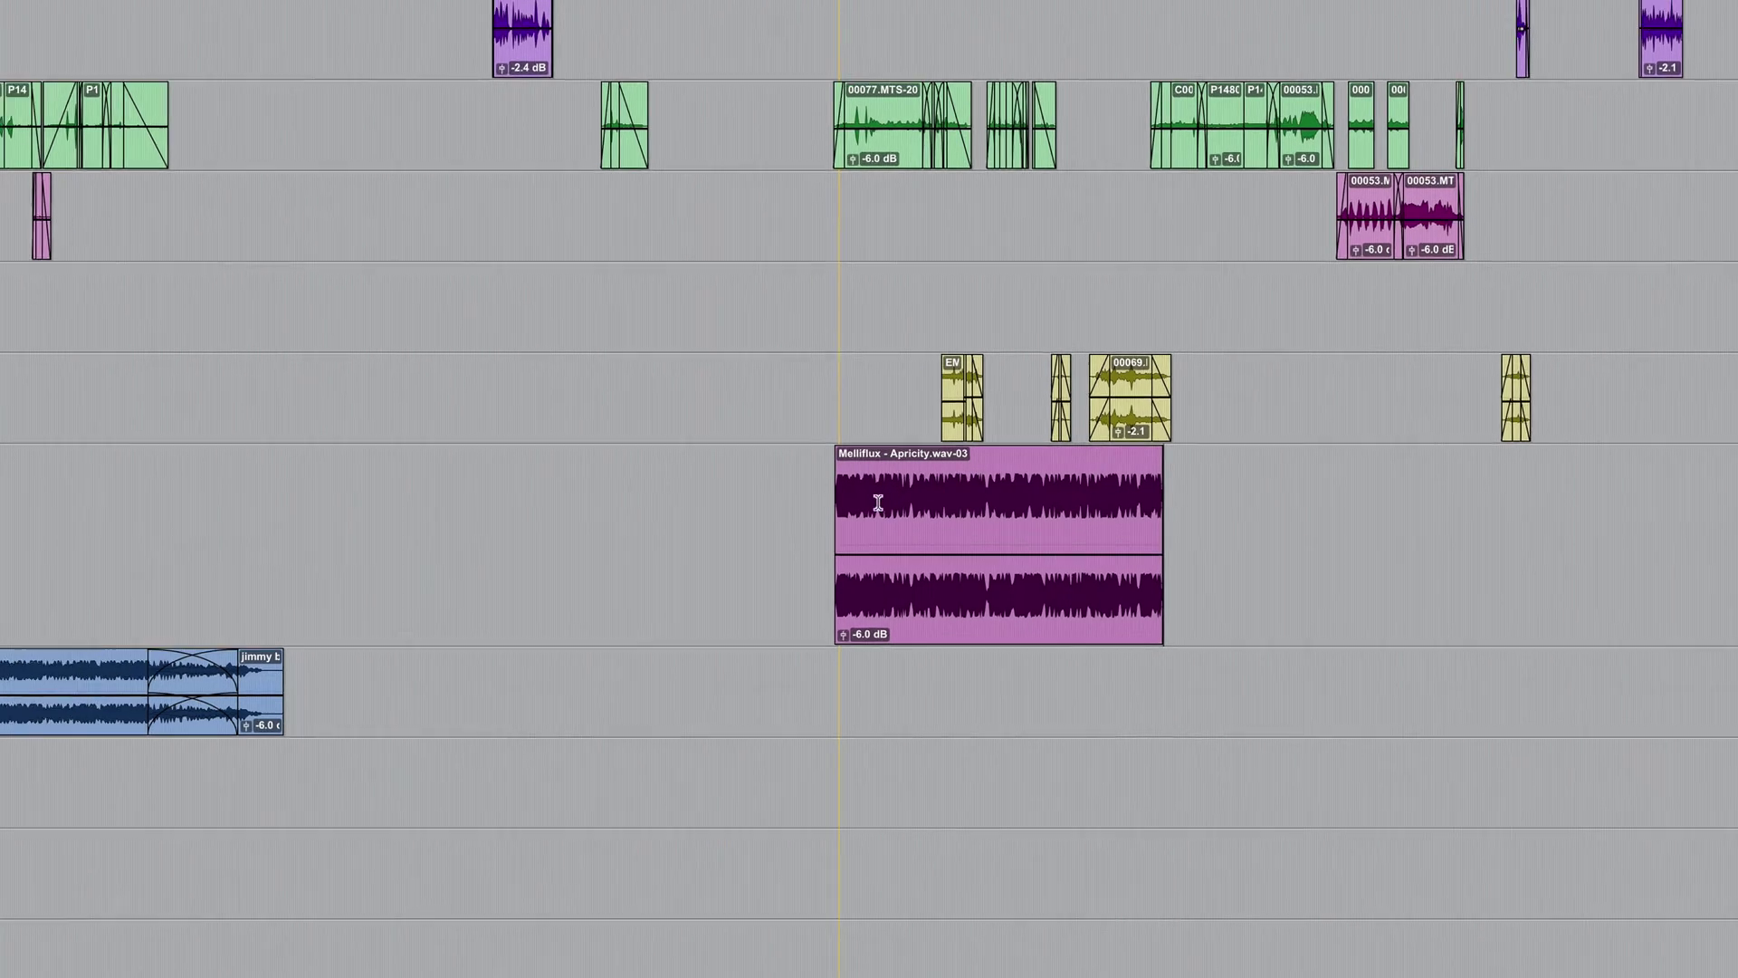
# - Add a fade-in near the Melliflux clip's start and a fade-out near its end
pyautogui.click(885, 501)
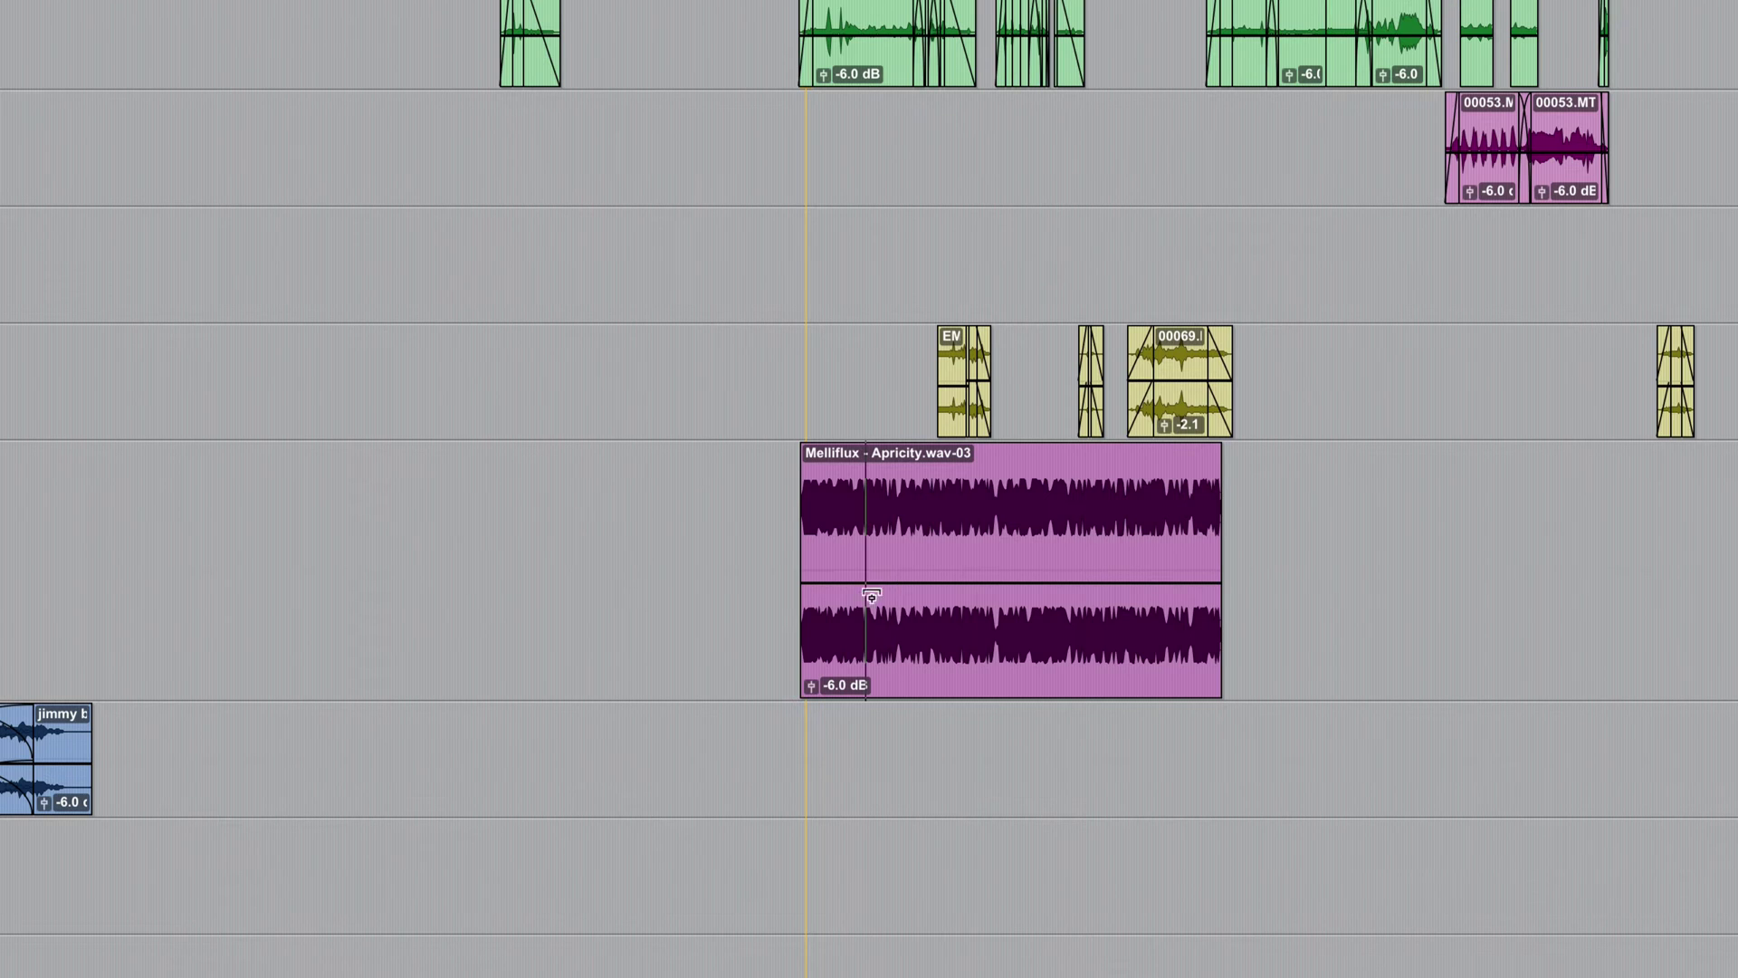
pyautogui.press('d')
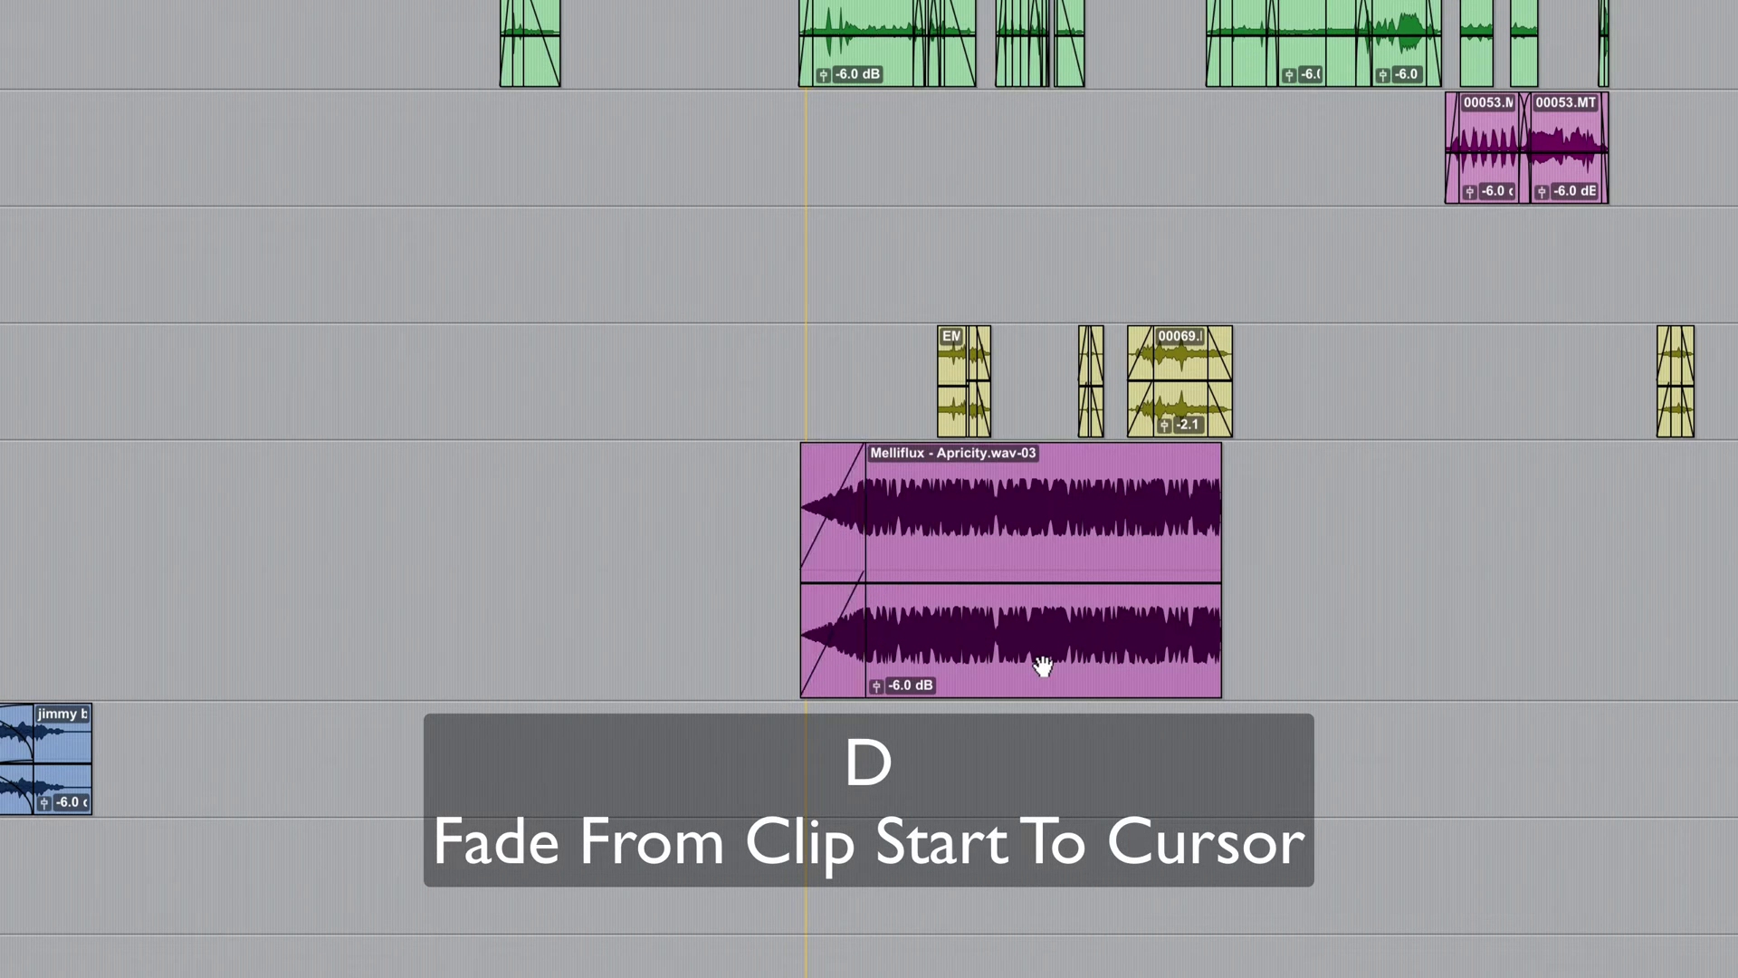
pyautogui.click(1159, 517)
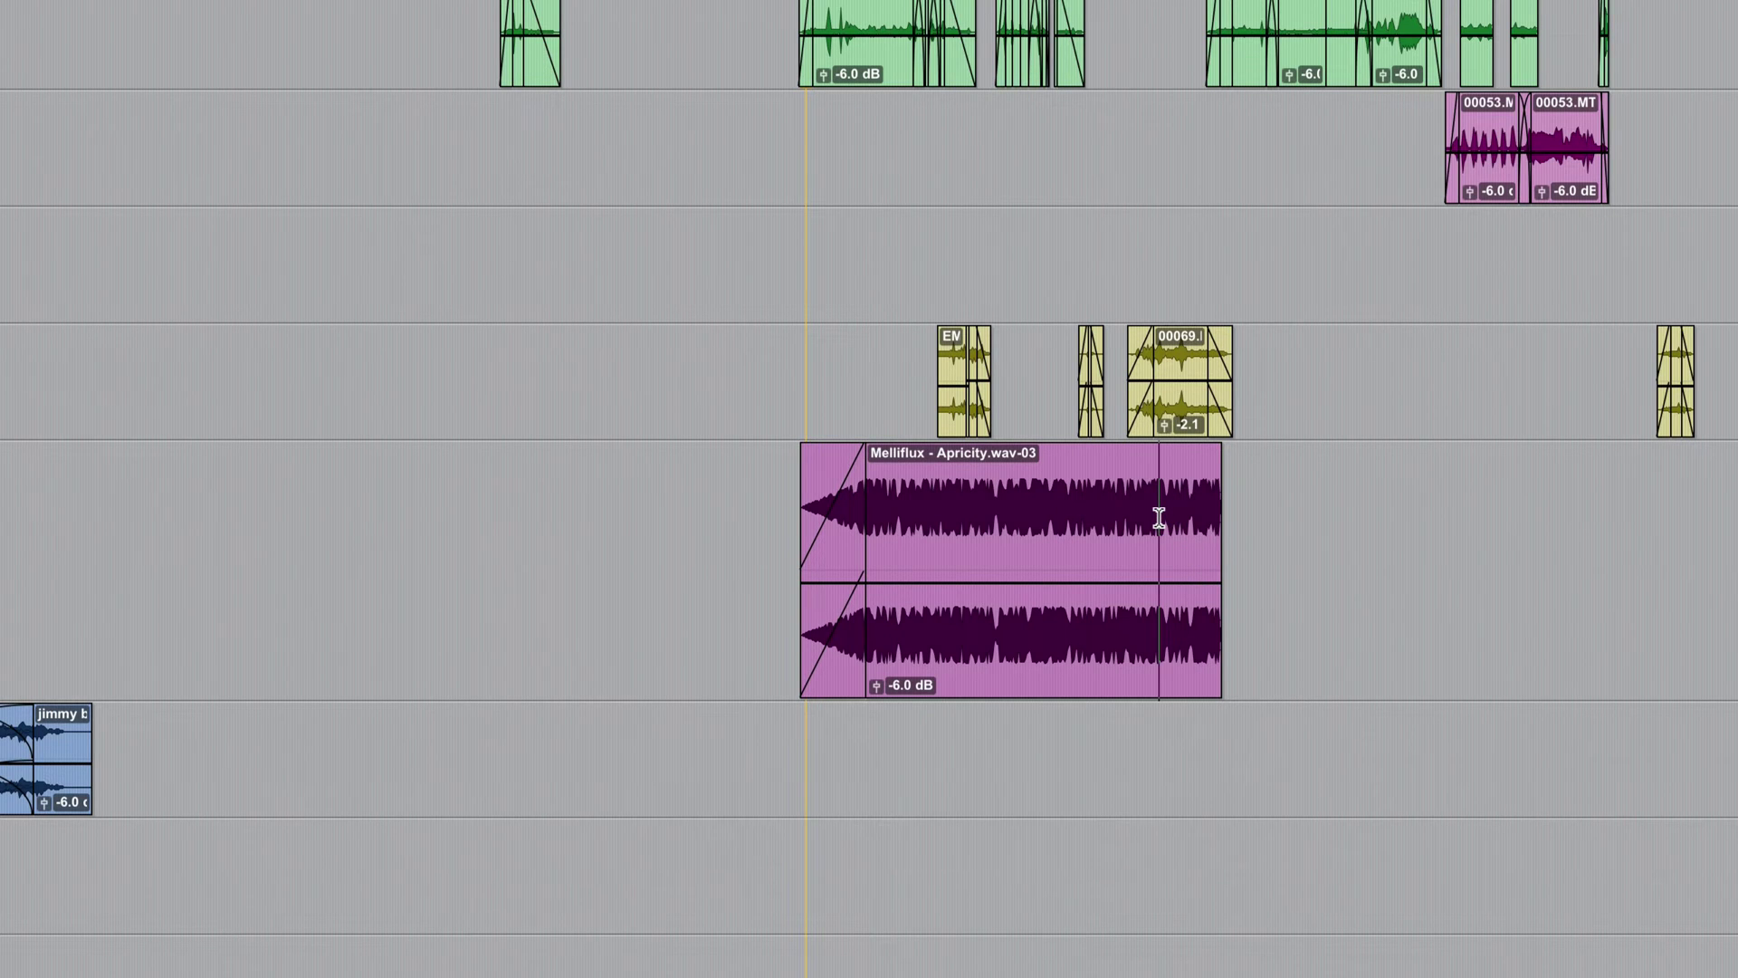
pyautogui.press('g')
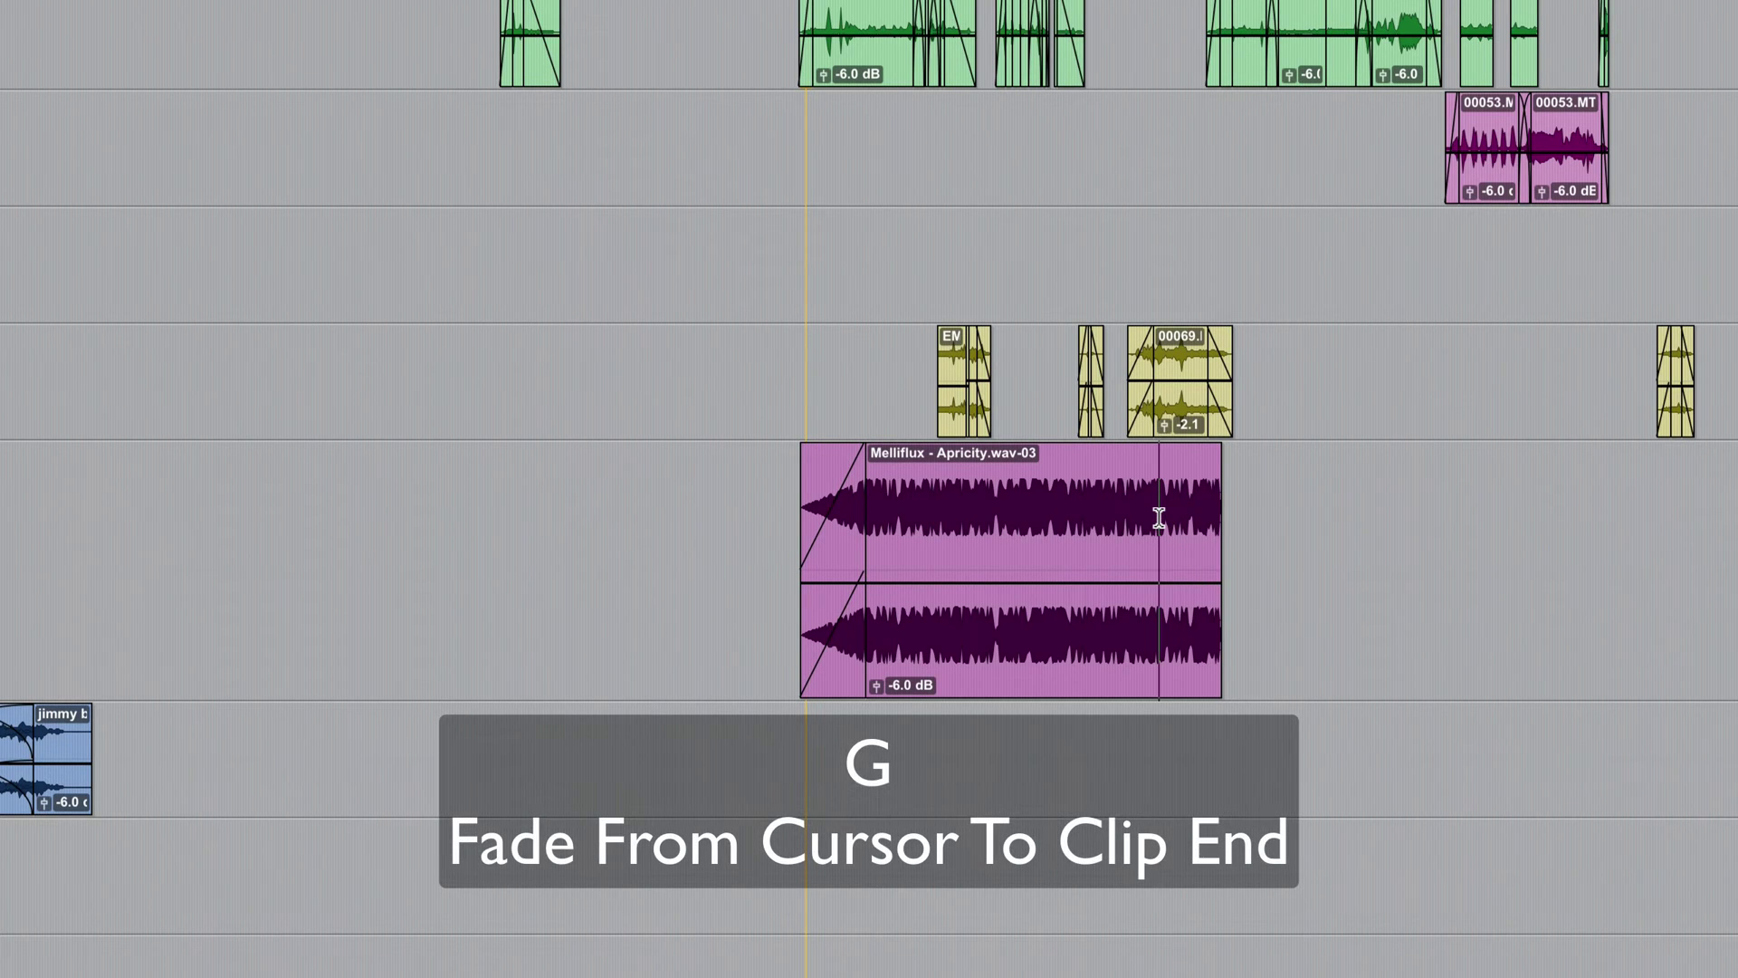
# - Delete a section of the Melliflux clip and slide the right part left to close the gap
pyautogui.click(1098, 525)
pyautogui.press('t')
pyautogui.press('t')
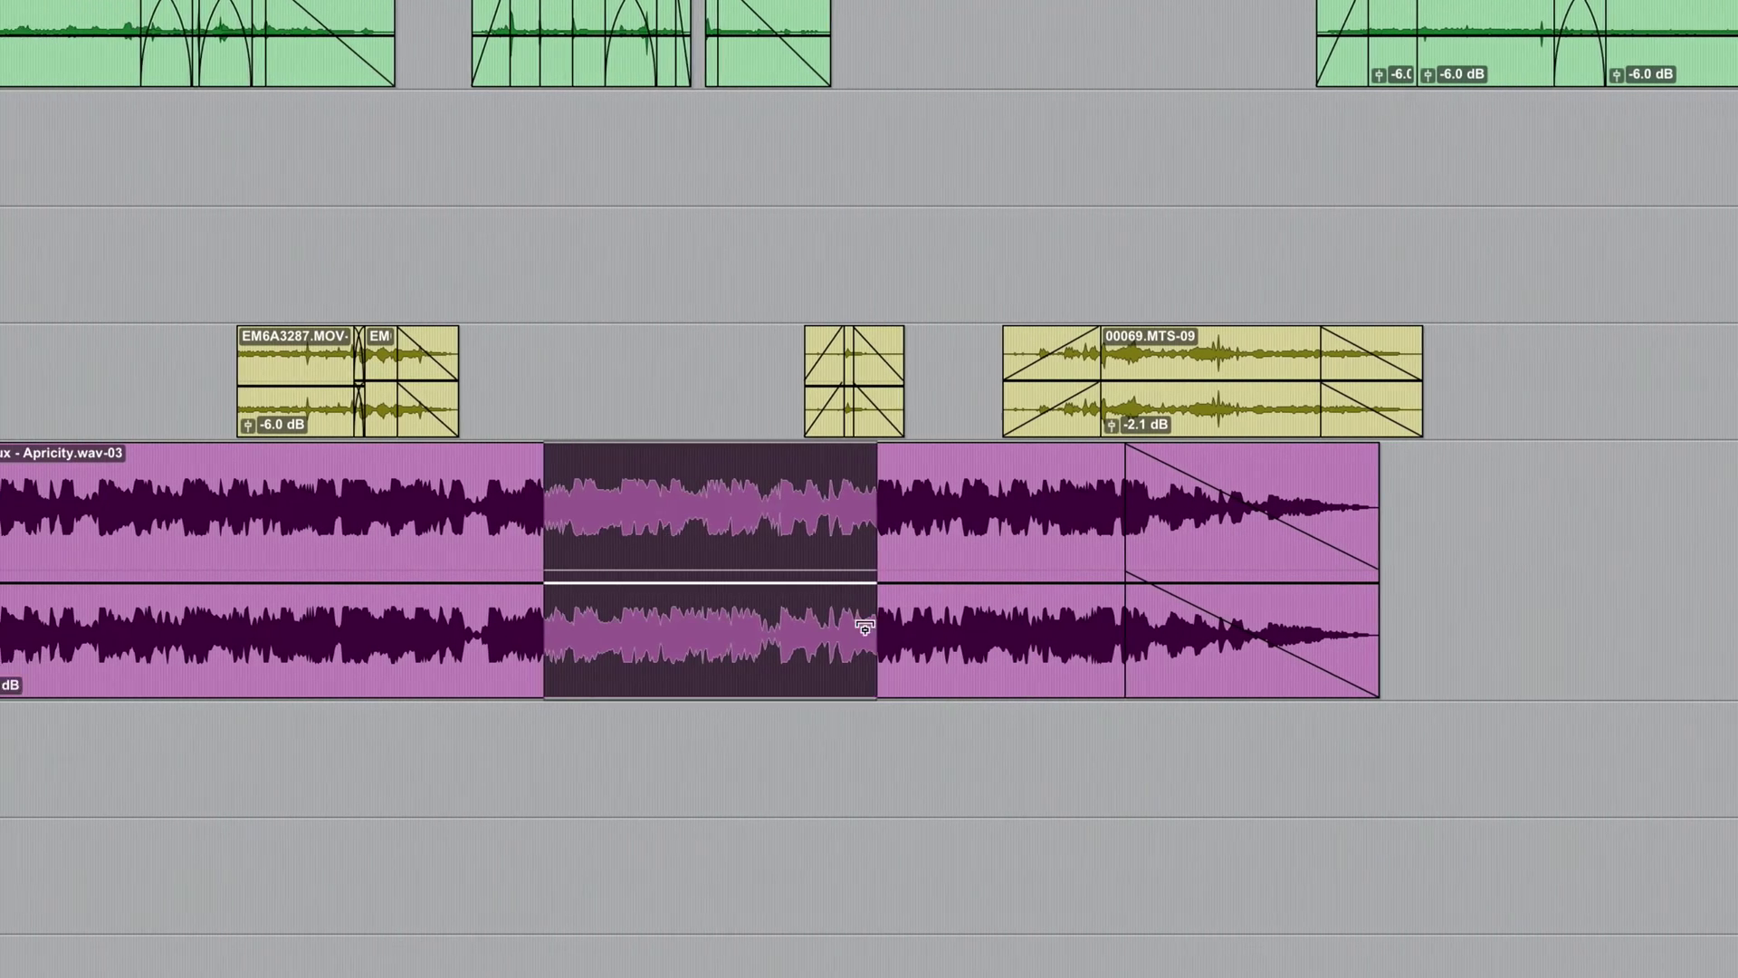
pyautogui.press('Delete')
pyautogui.moveTo(961, 642); pyautogui.dragTo(585, 637)
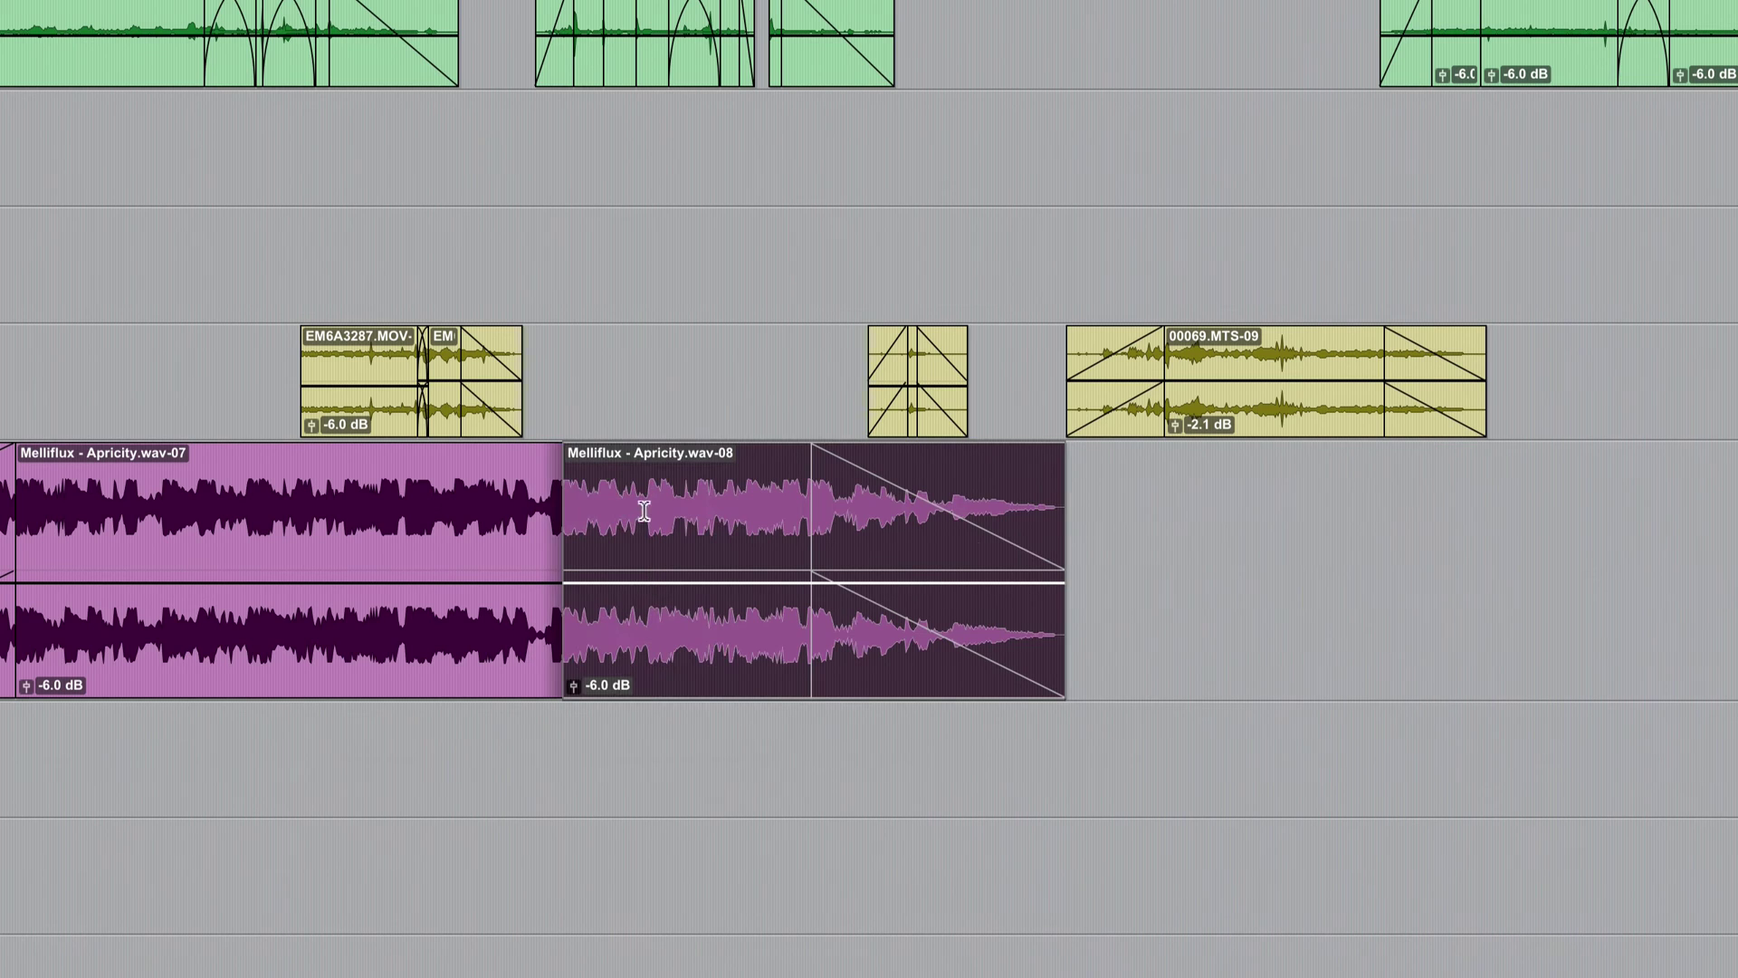
# - Crossfade across the join of the two parts, shorten it from the left edge, and open its settings
pyautogui.moveTo(476, 503); pyautogui.dragTo(645, 534)
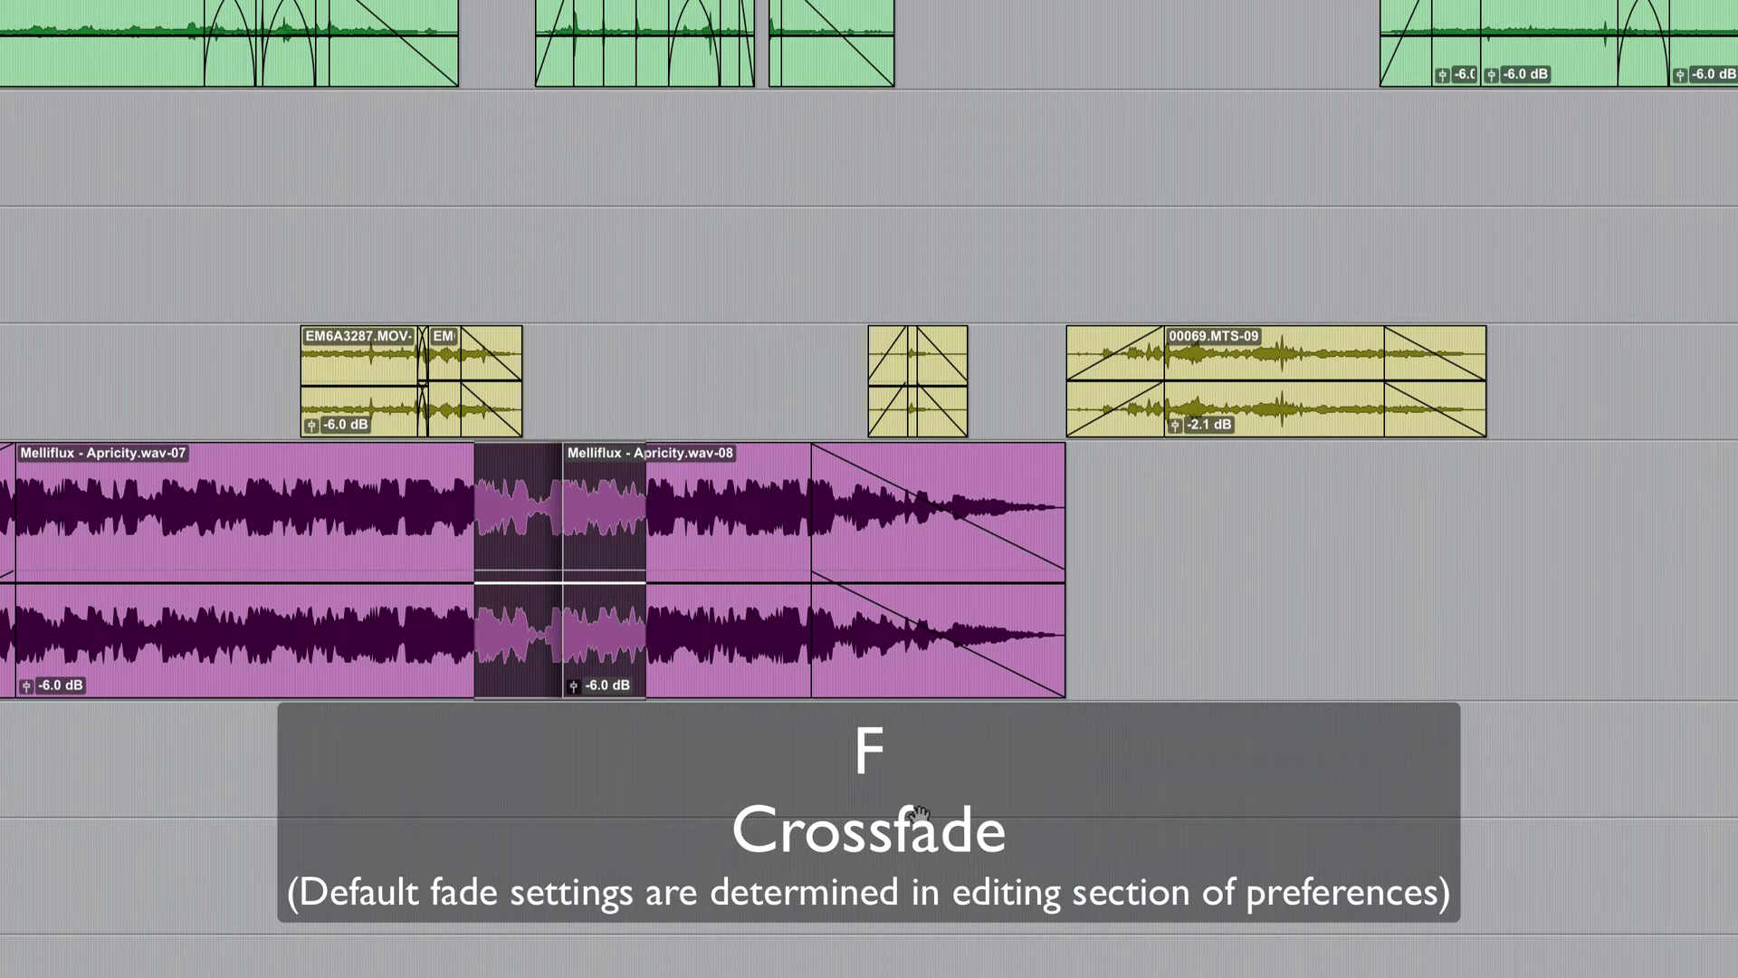
pyautogui.press('f')
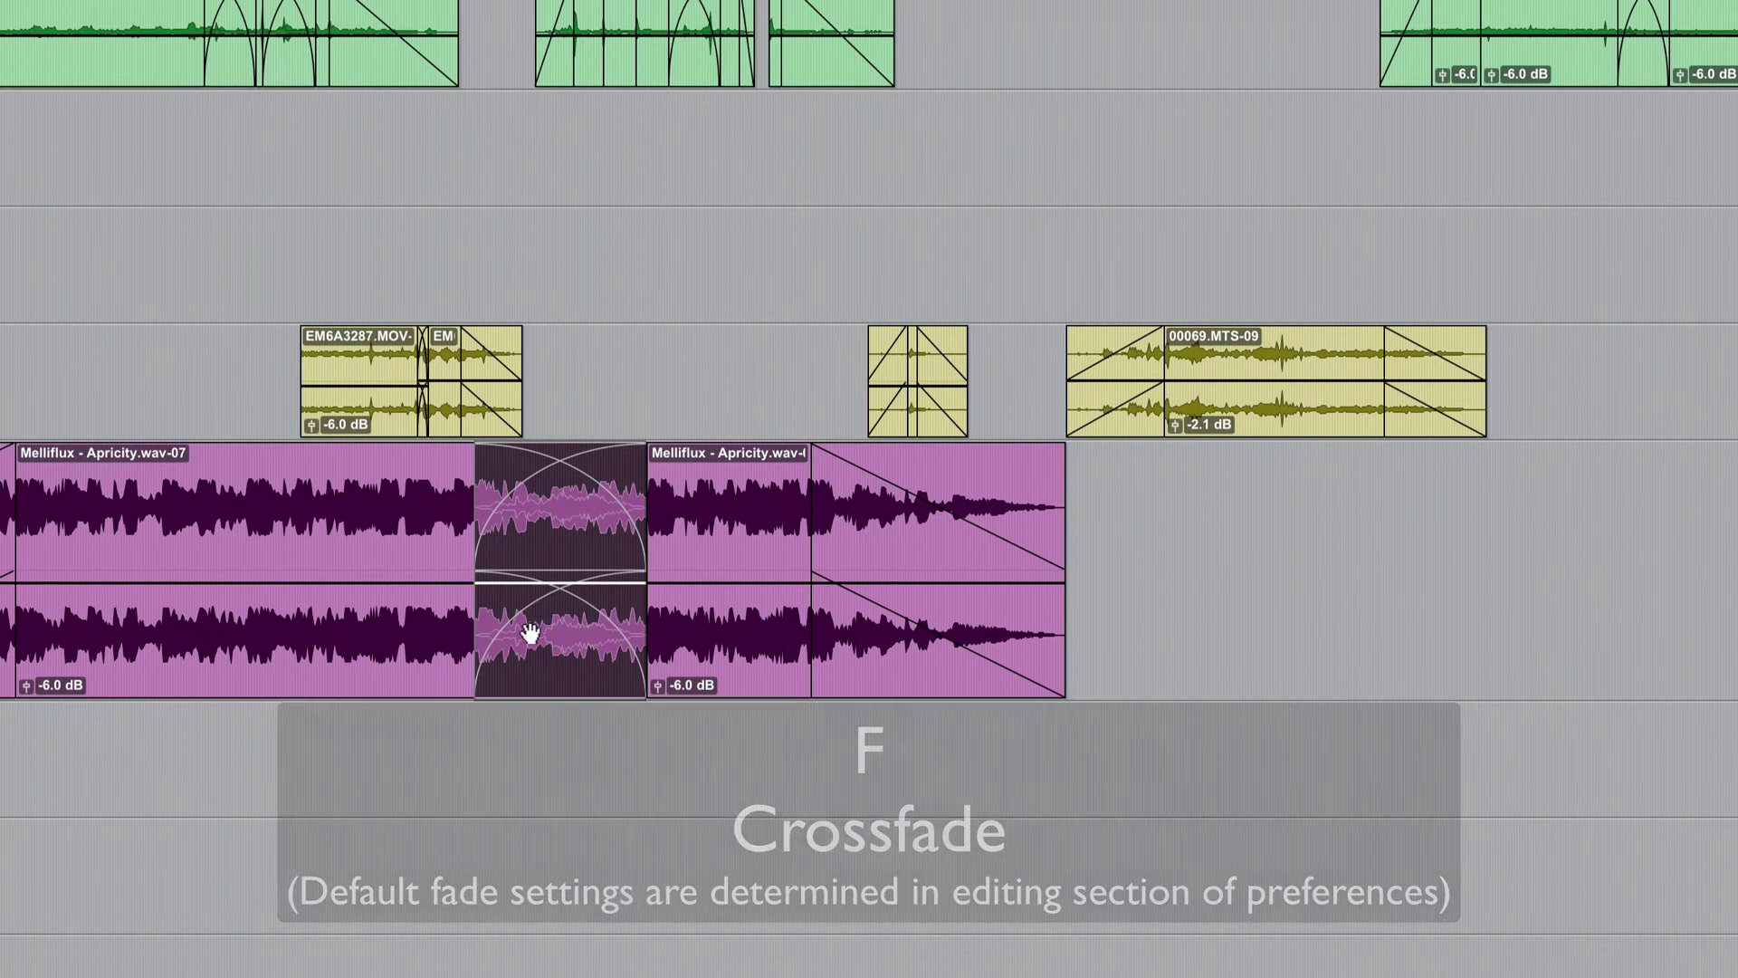
pyautogui.moveTo(480, 594); pyautogui.dragTo(519, 598)
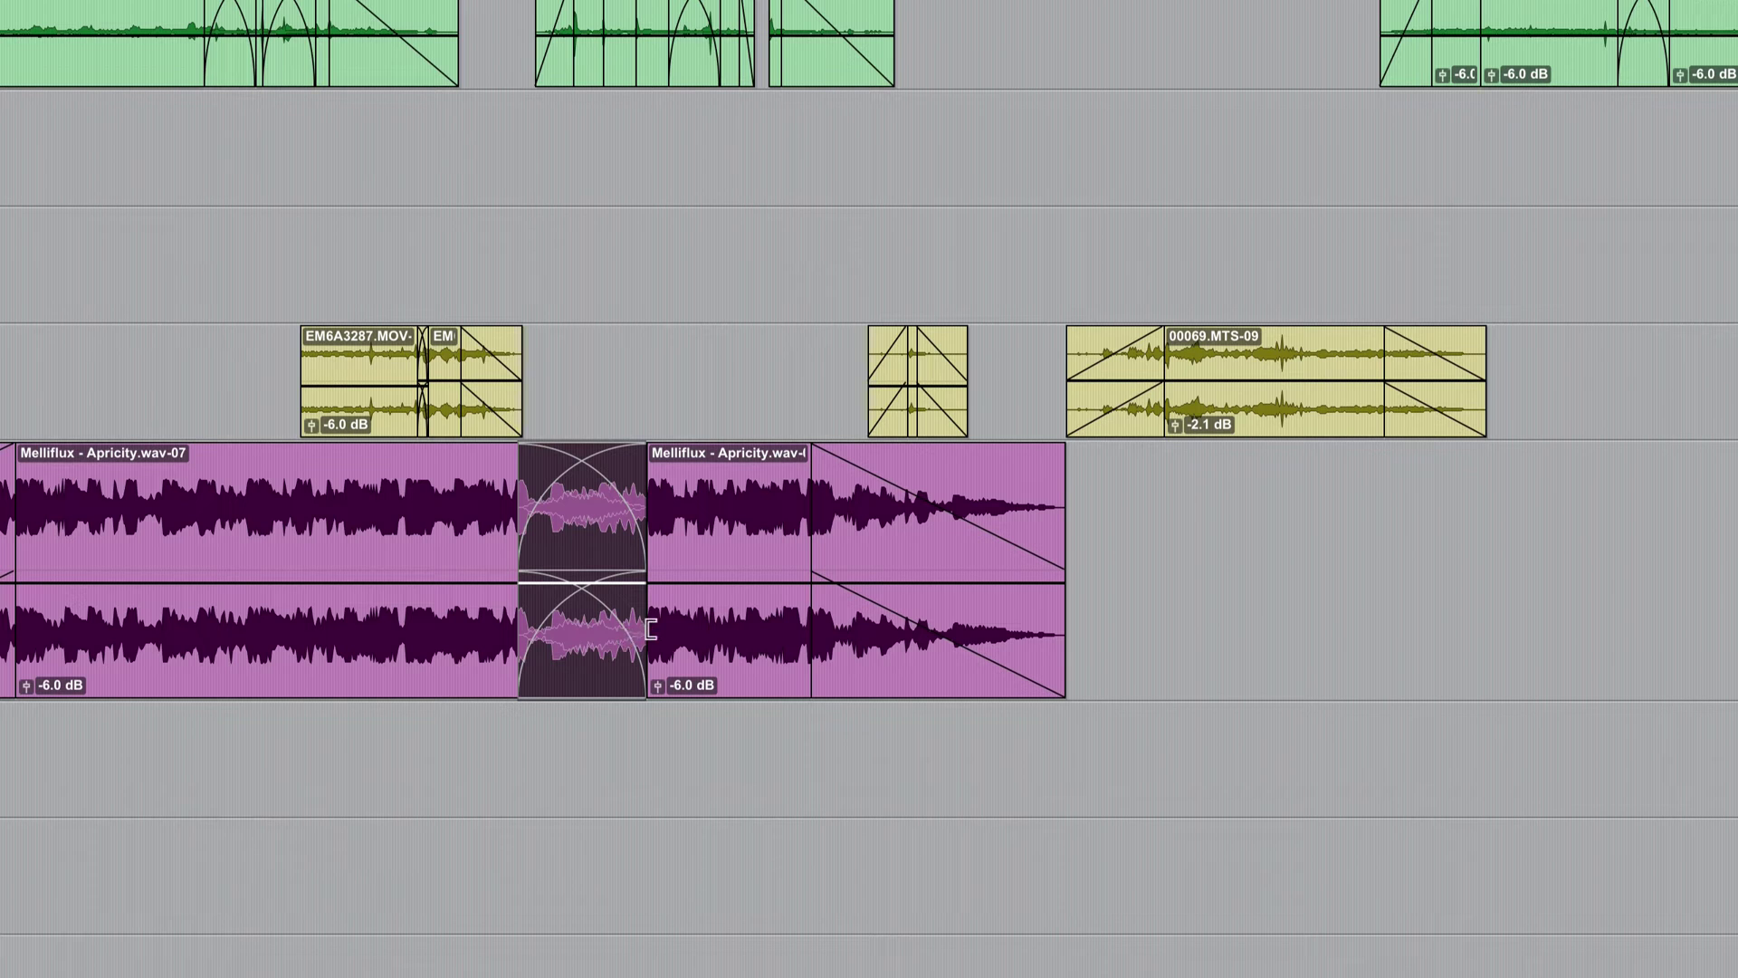
pyautogui.doubleClick(567, 675)
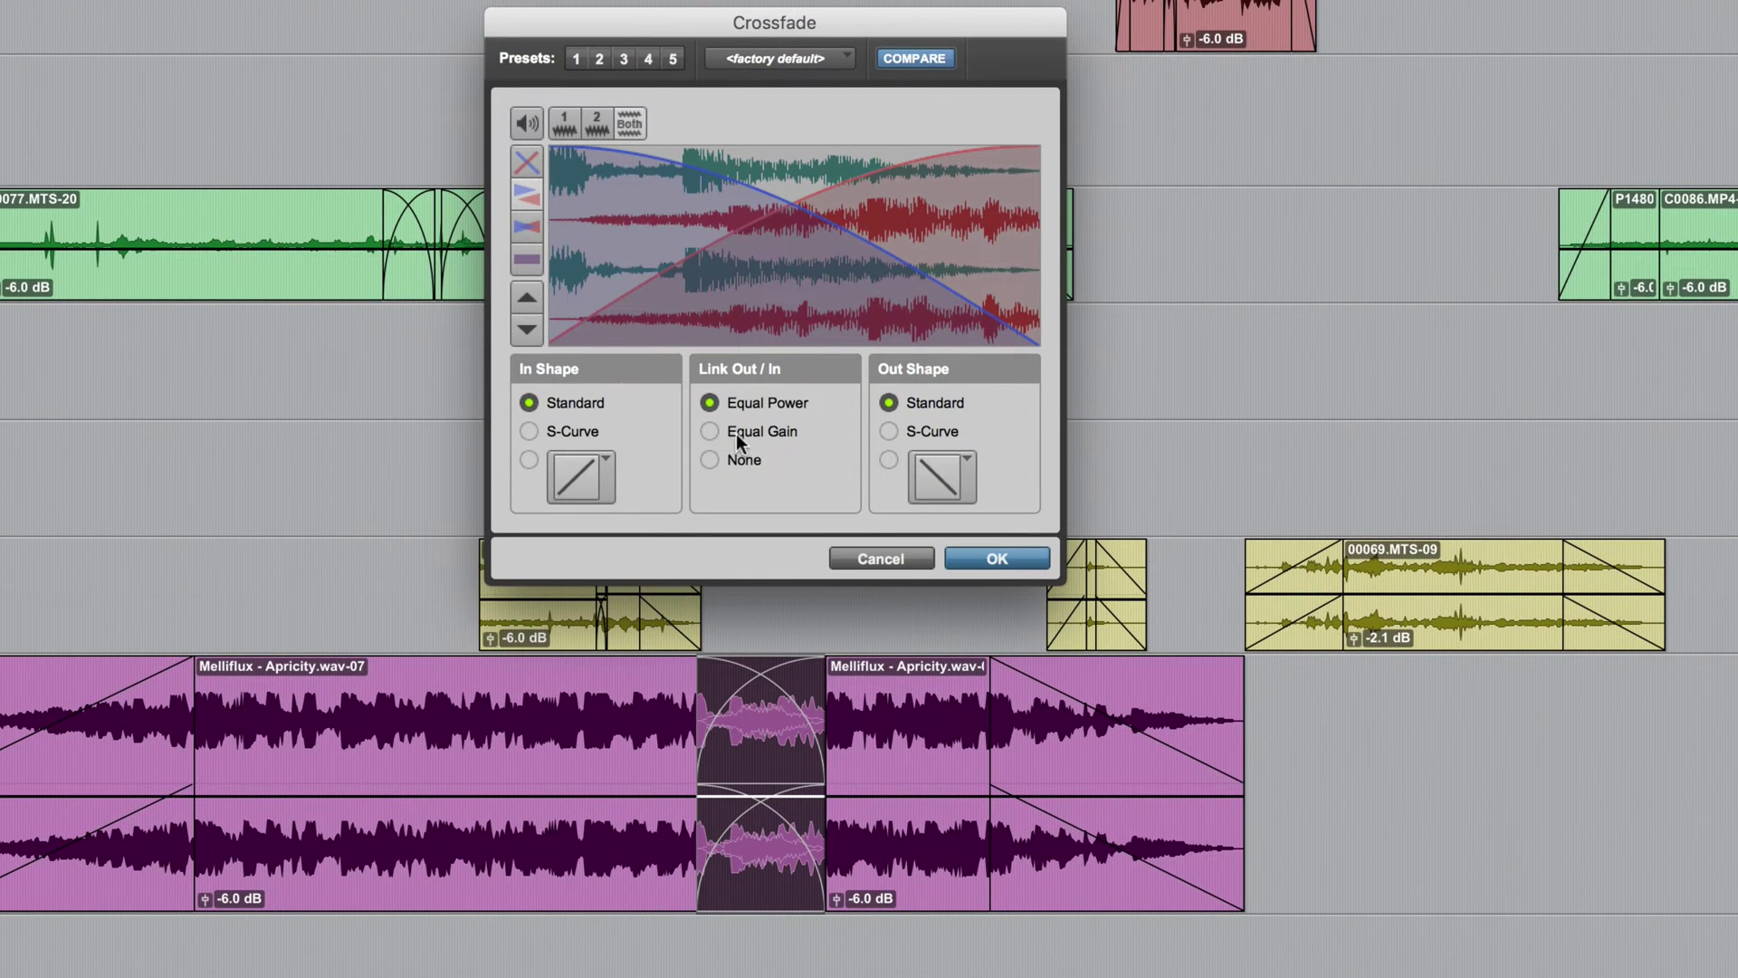
# - Change the crossfade's link setting from Equal Power to Equal Gain and confirm
pyautogui.click(712, 432)
pyautogui.click(991, 558)
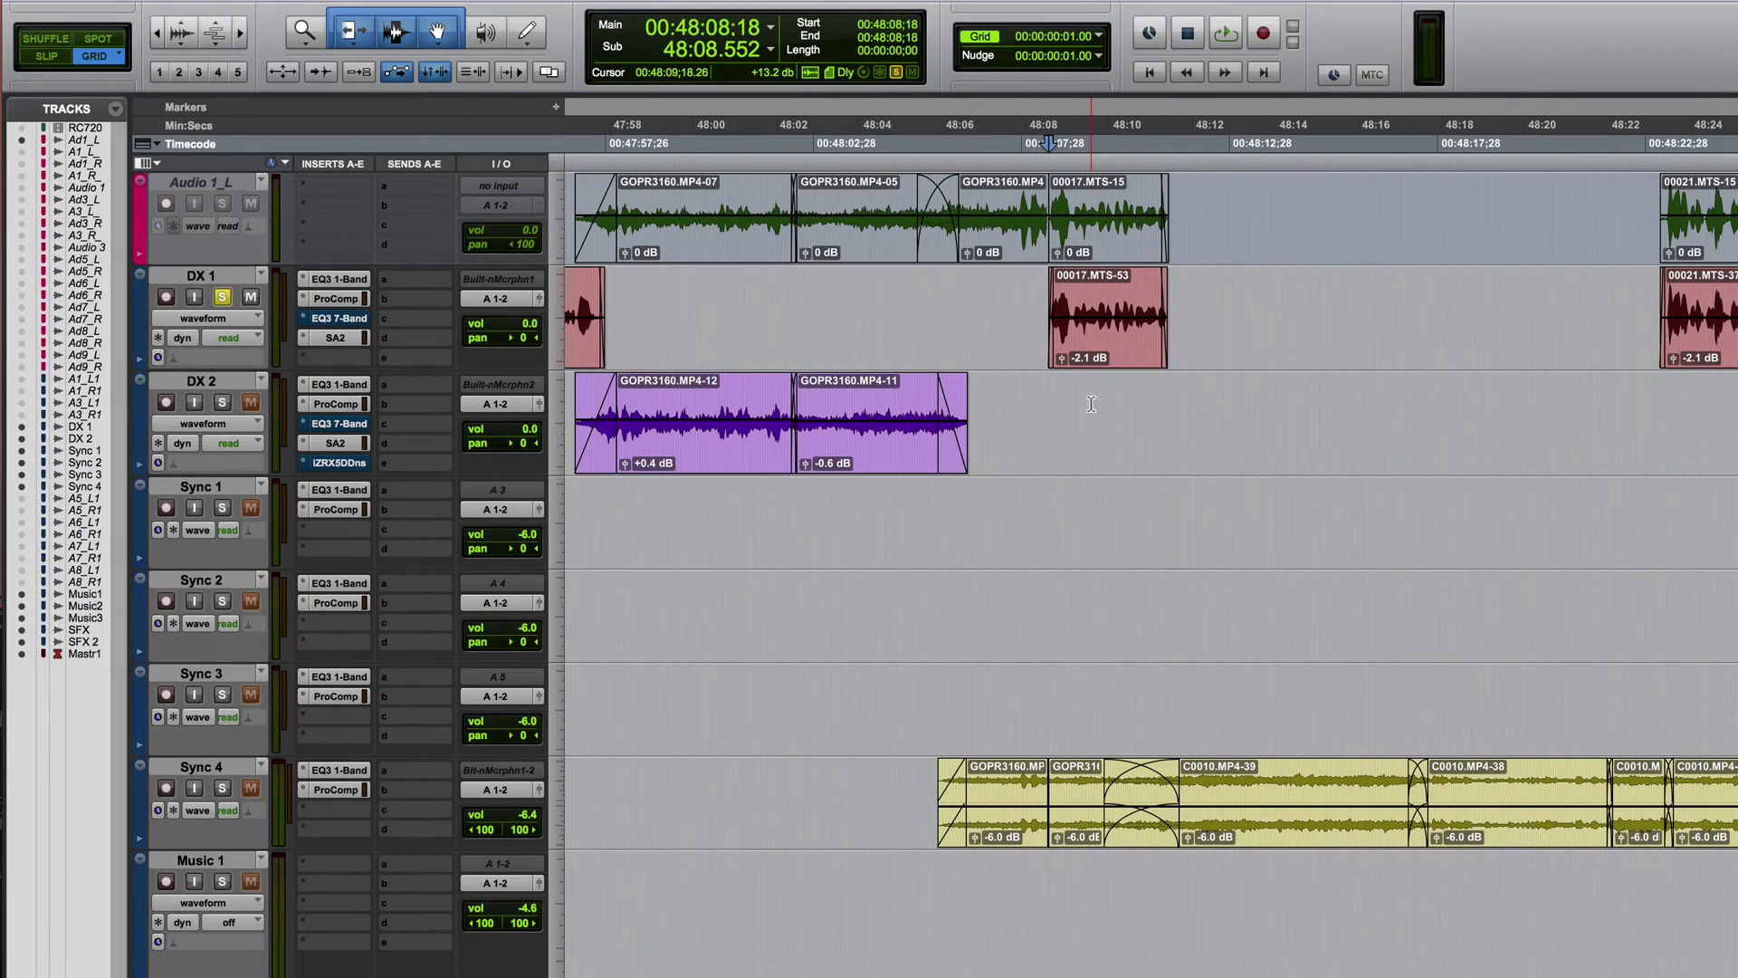
# - Play the mix, then route DX 1's first send to Bus 1-2
pyautogui.press('space')
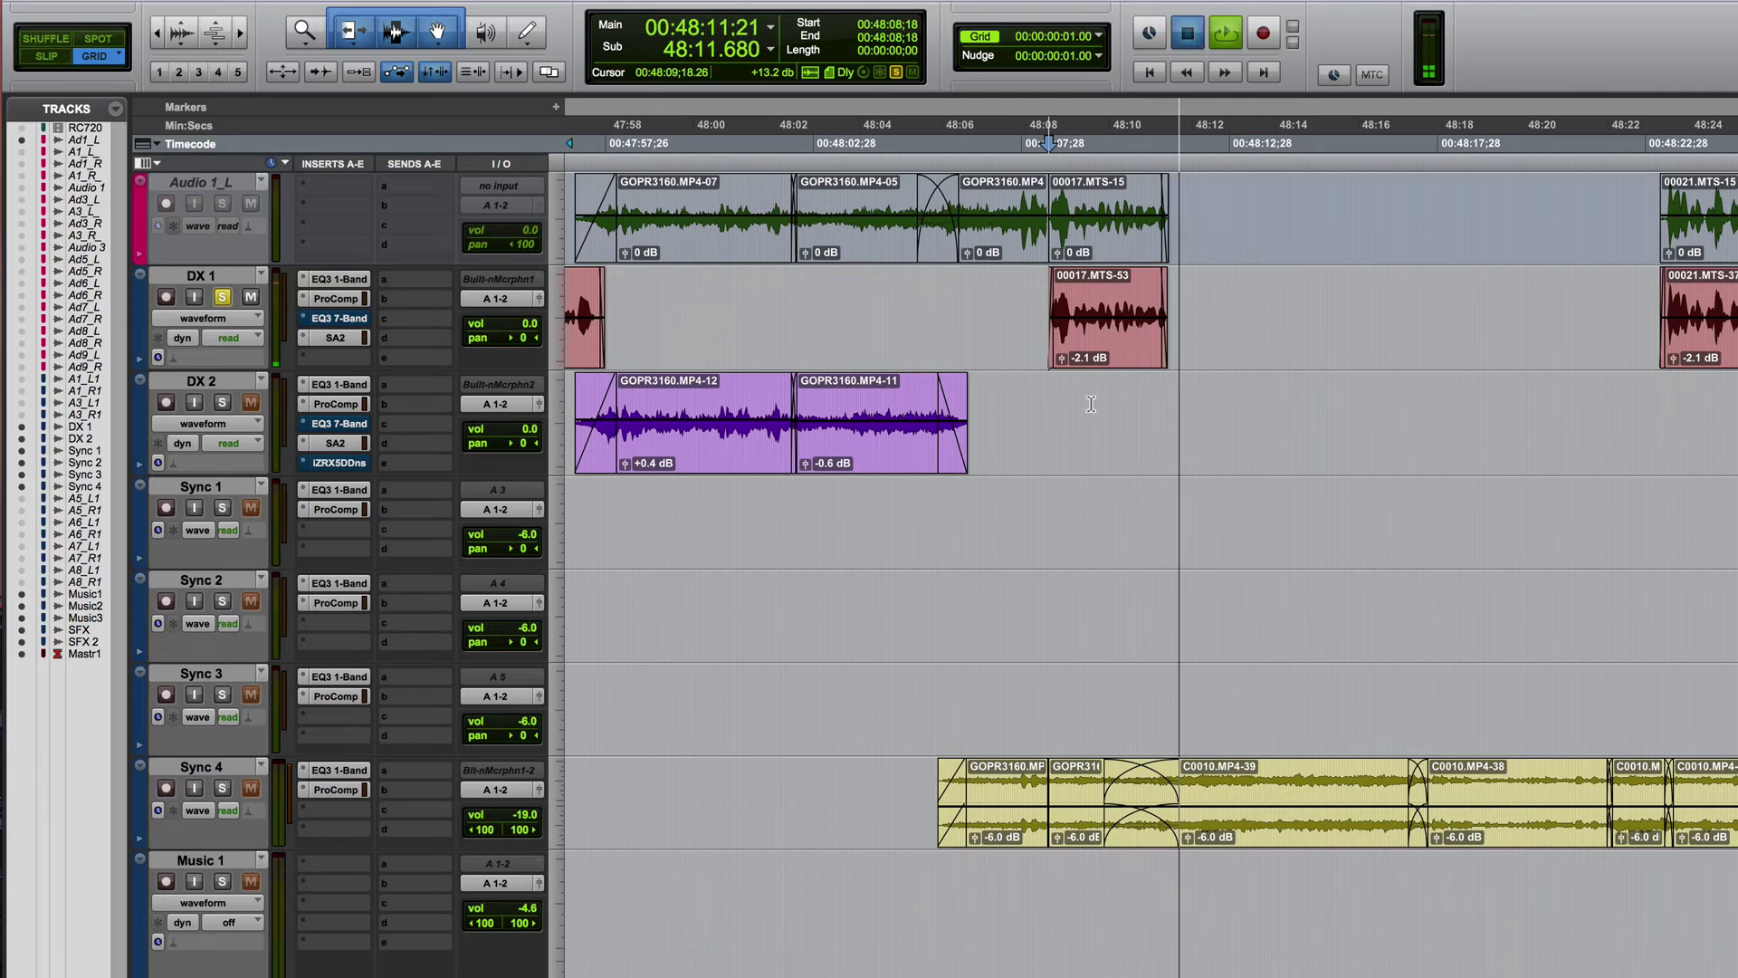
pyautogui.press('space')
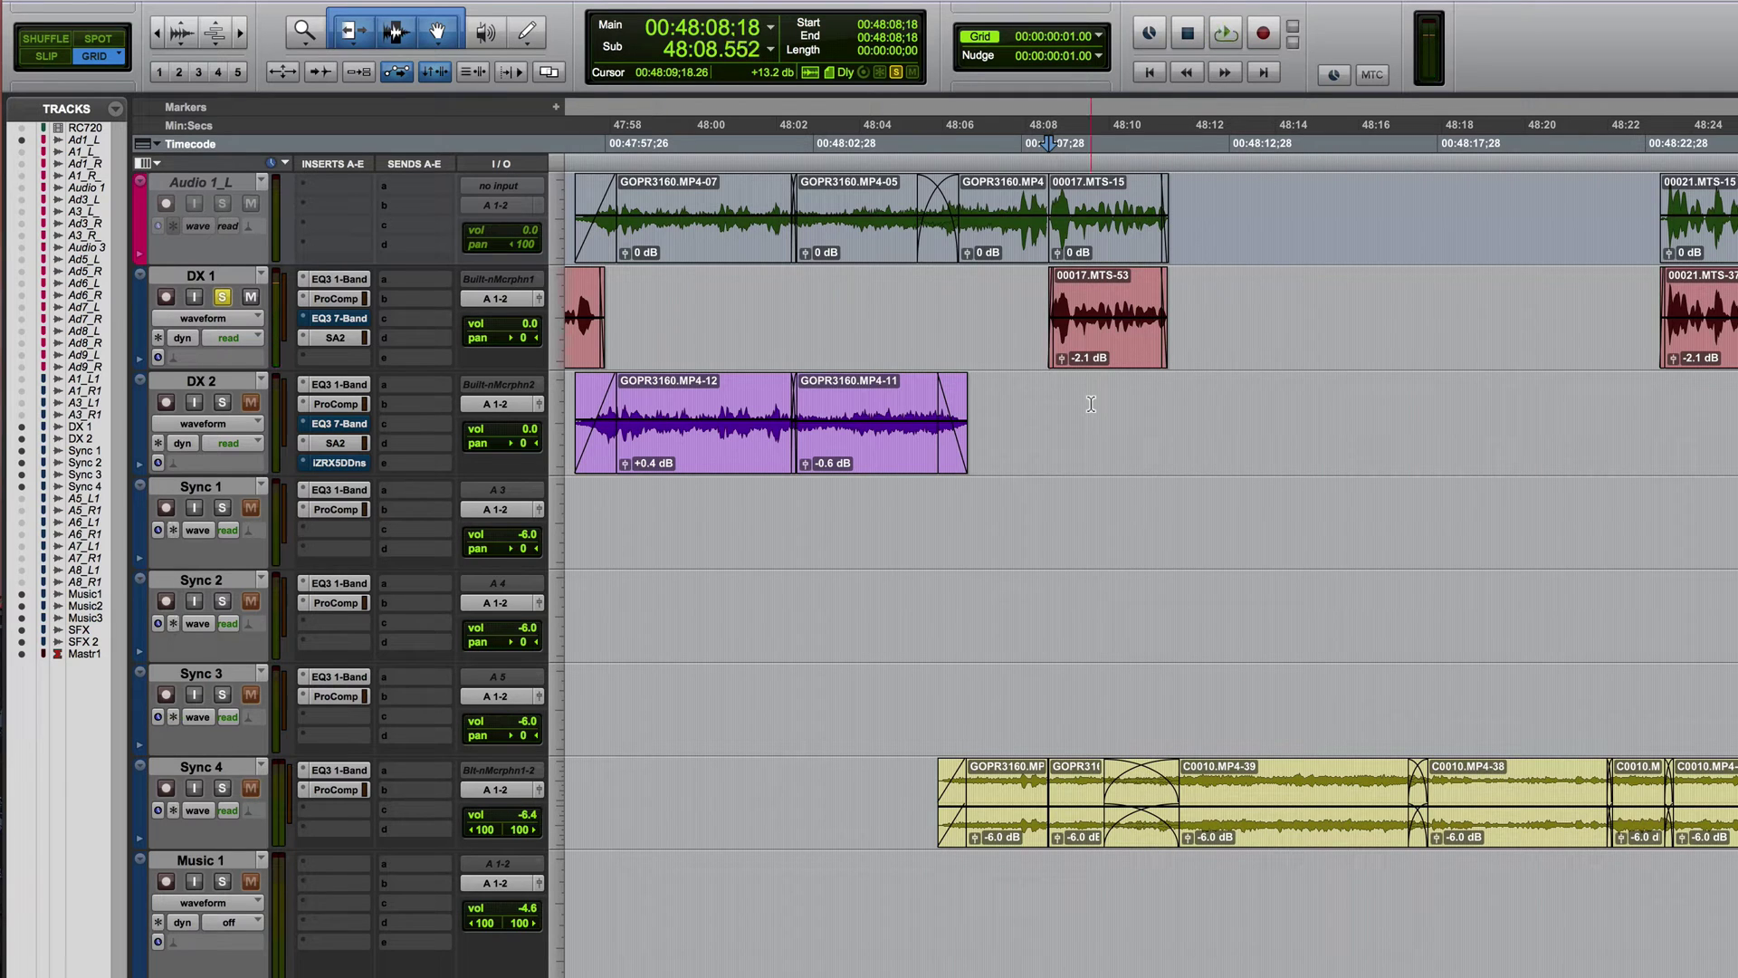
pyautogui.click(389, 279)
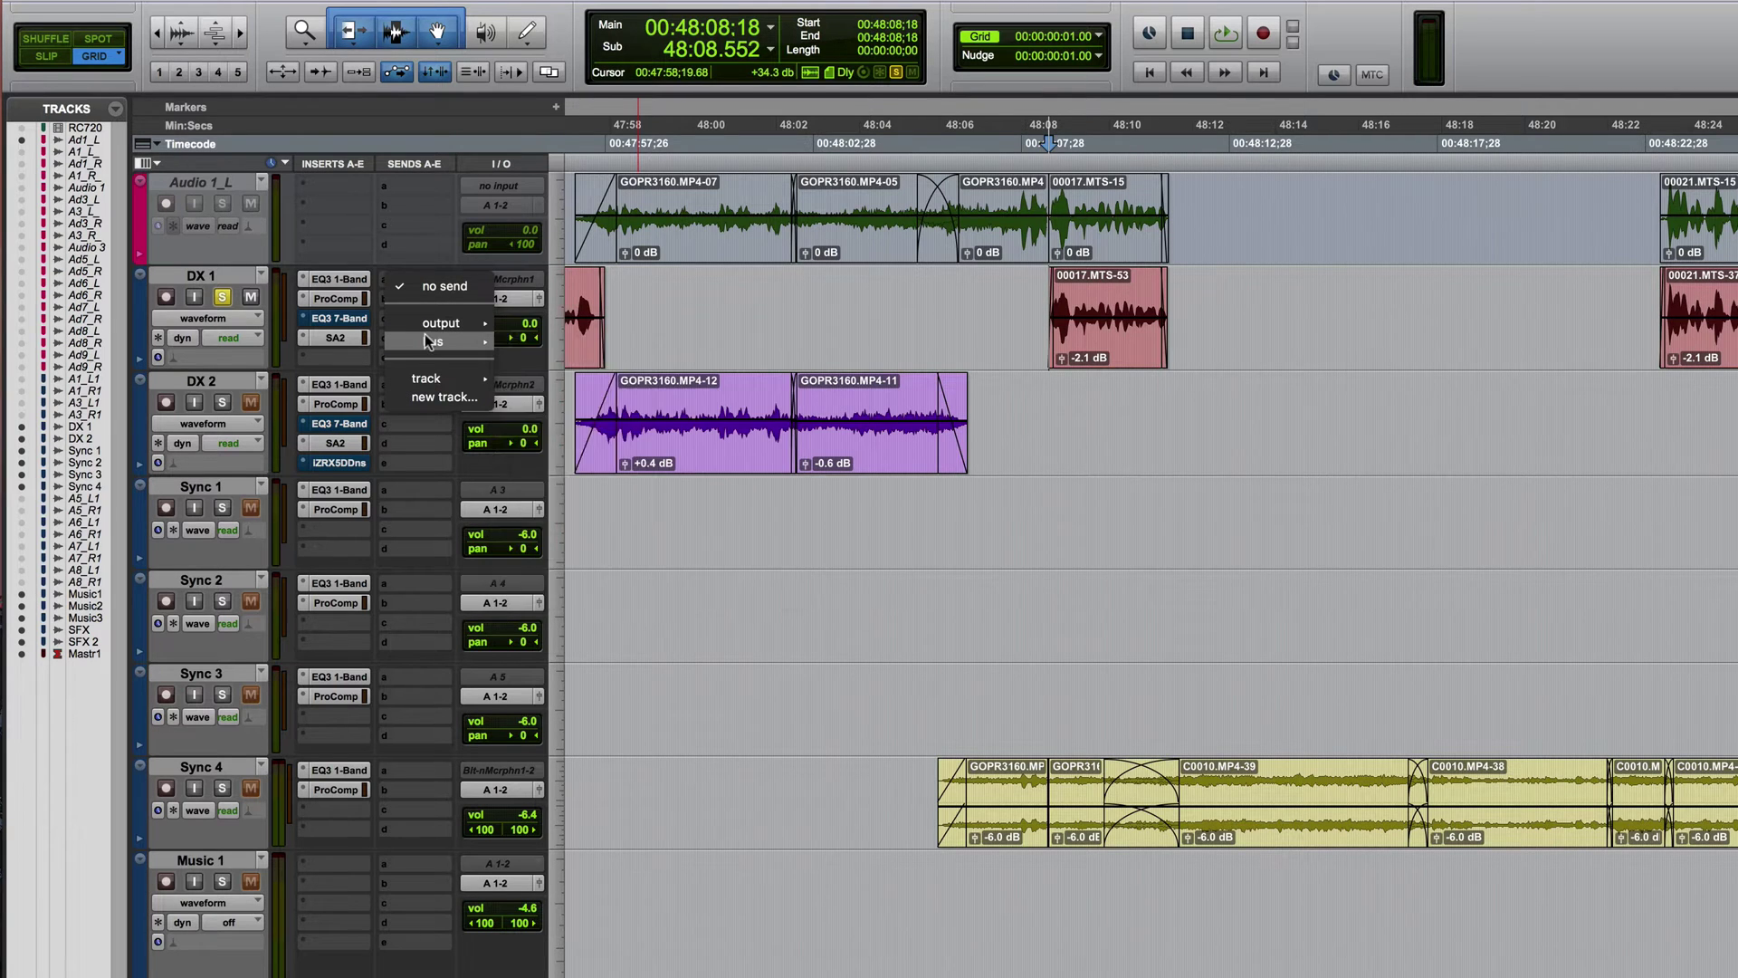
pyautogui.moveTo(427, 336)
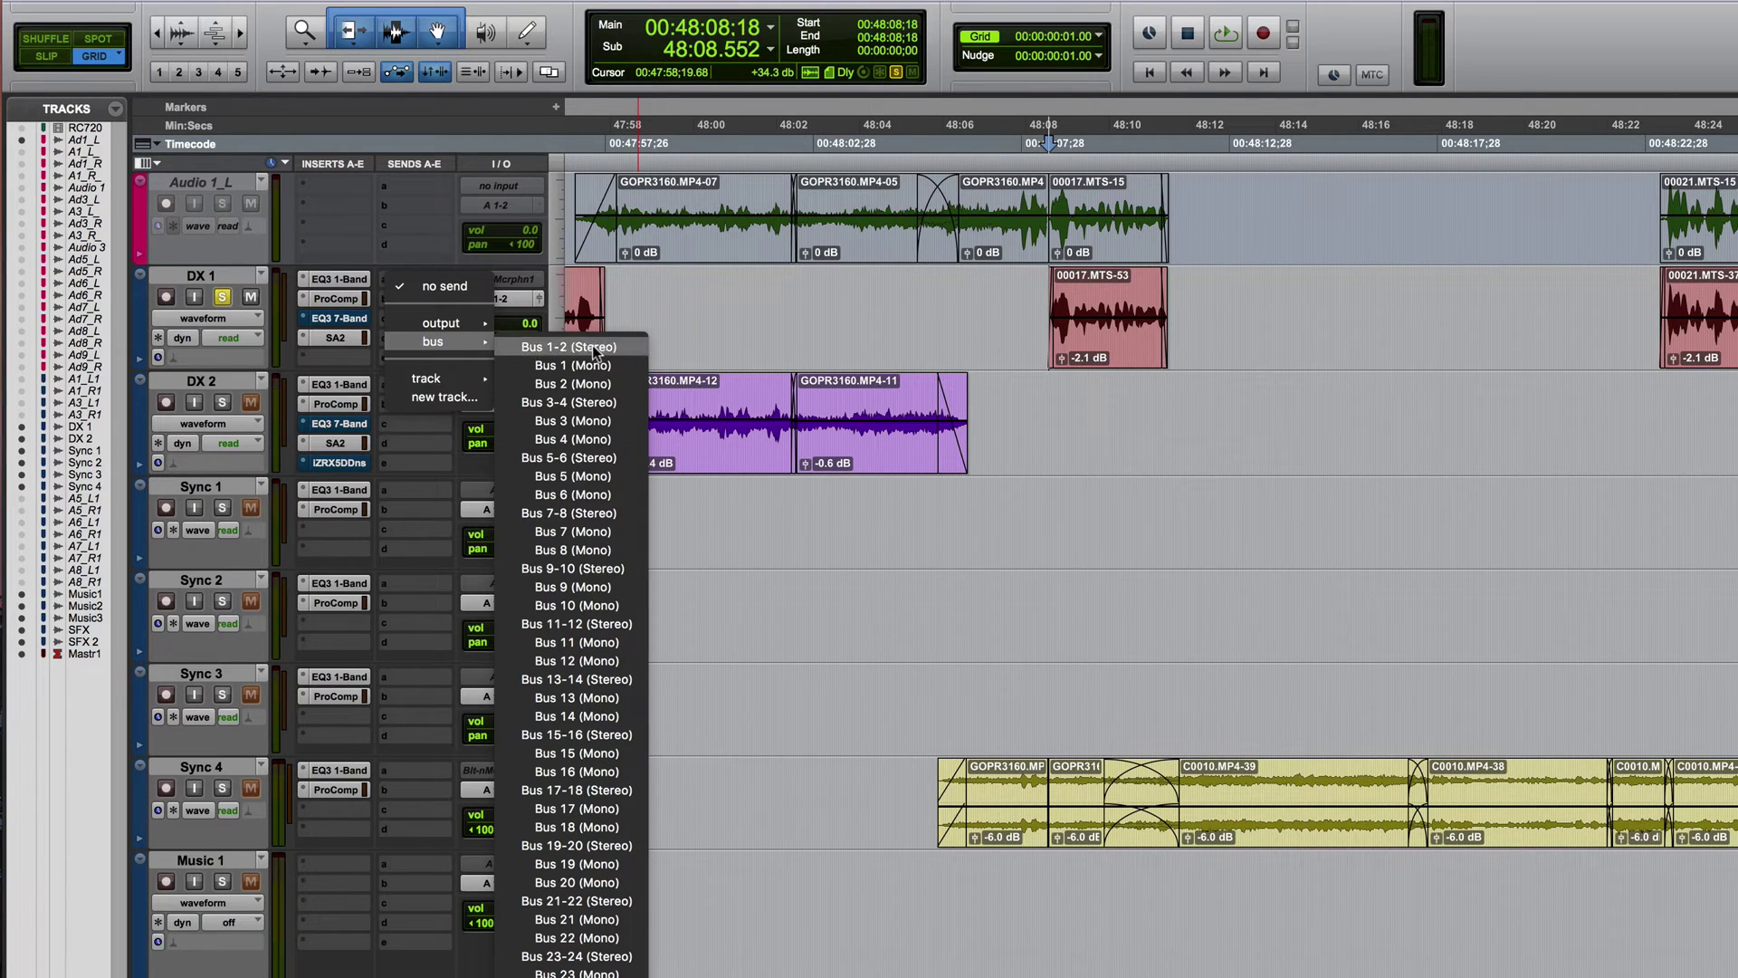
pyautogui.click(593, 349)
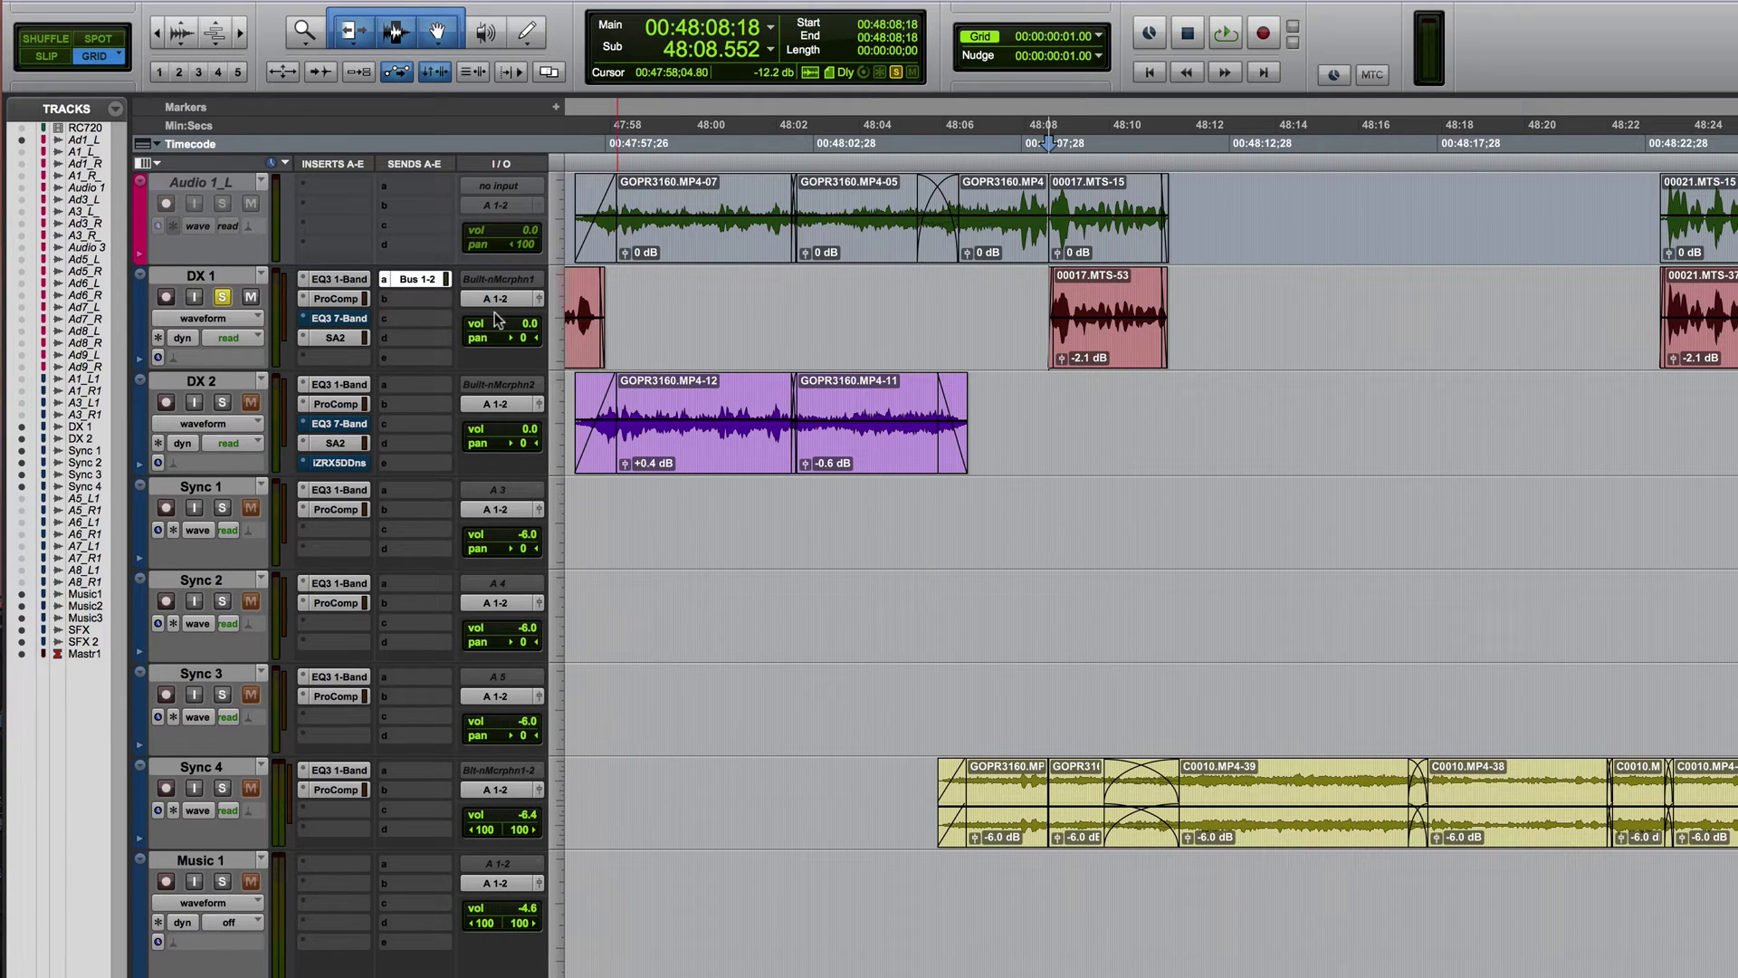
# - Rename Bus 1-2 to Reverb
pyautogui.rightClick(407, 284)
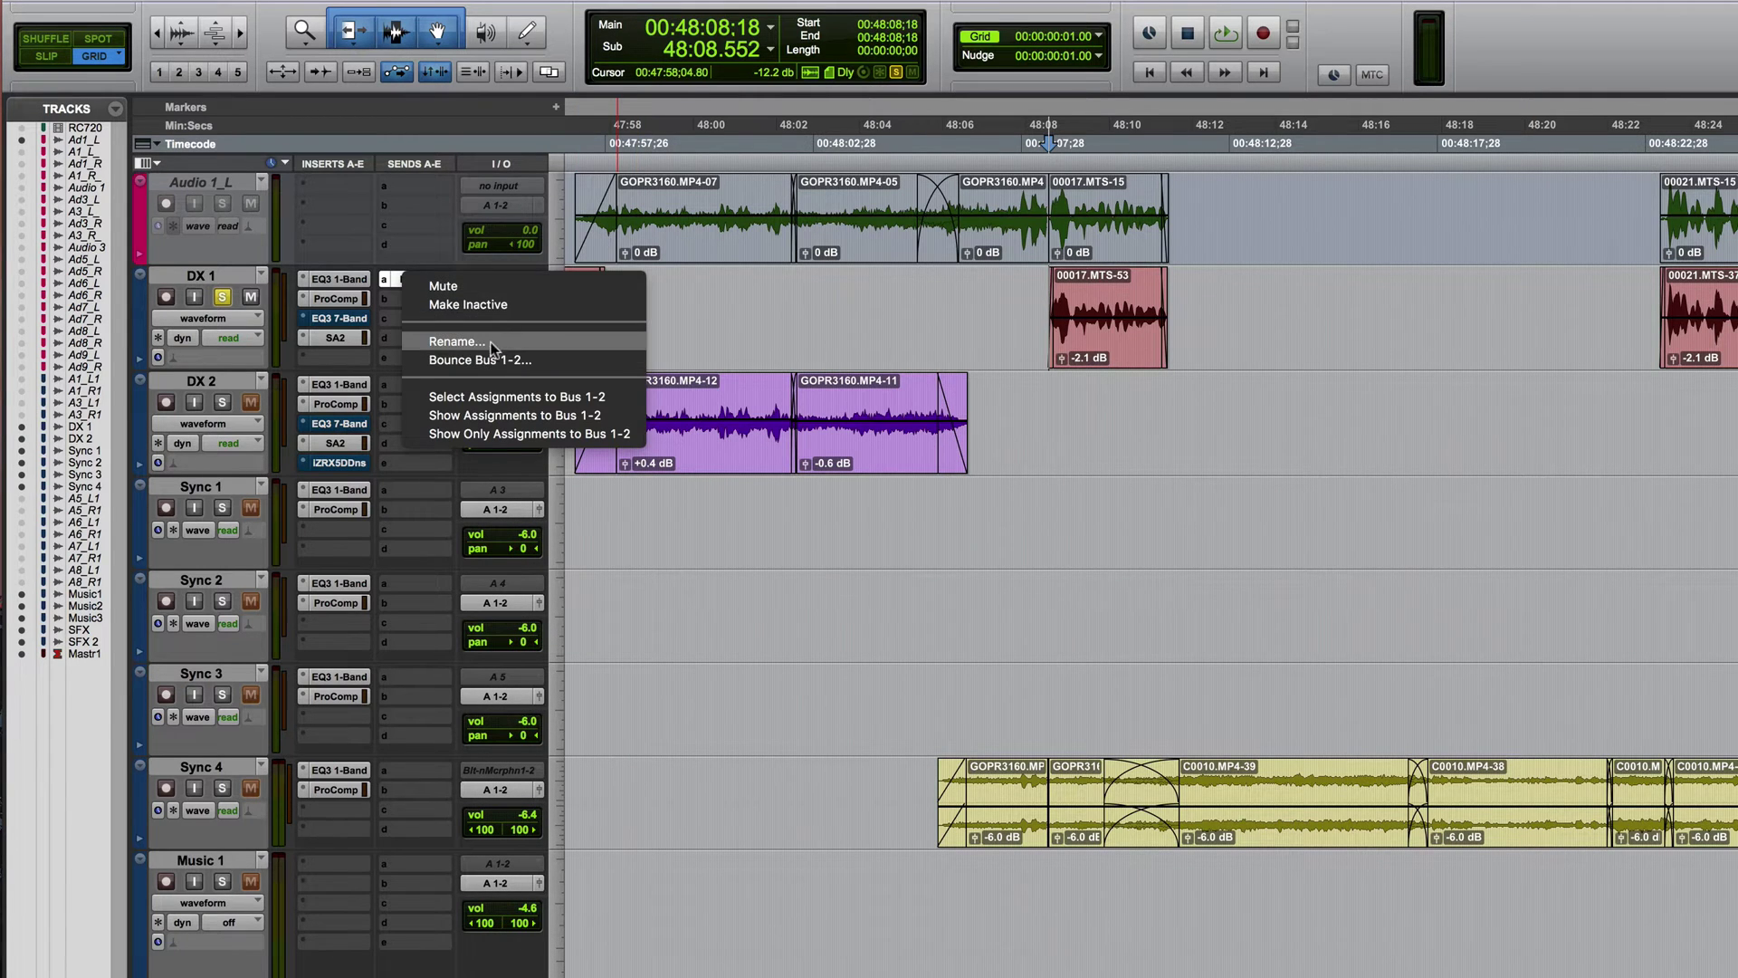
pyautogui.click(453, 359)
pyautogui.write('Reverb')
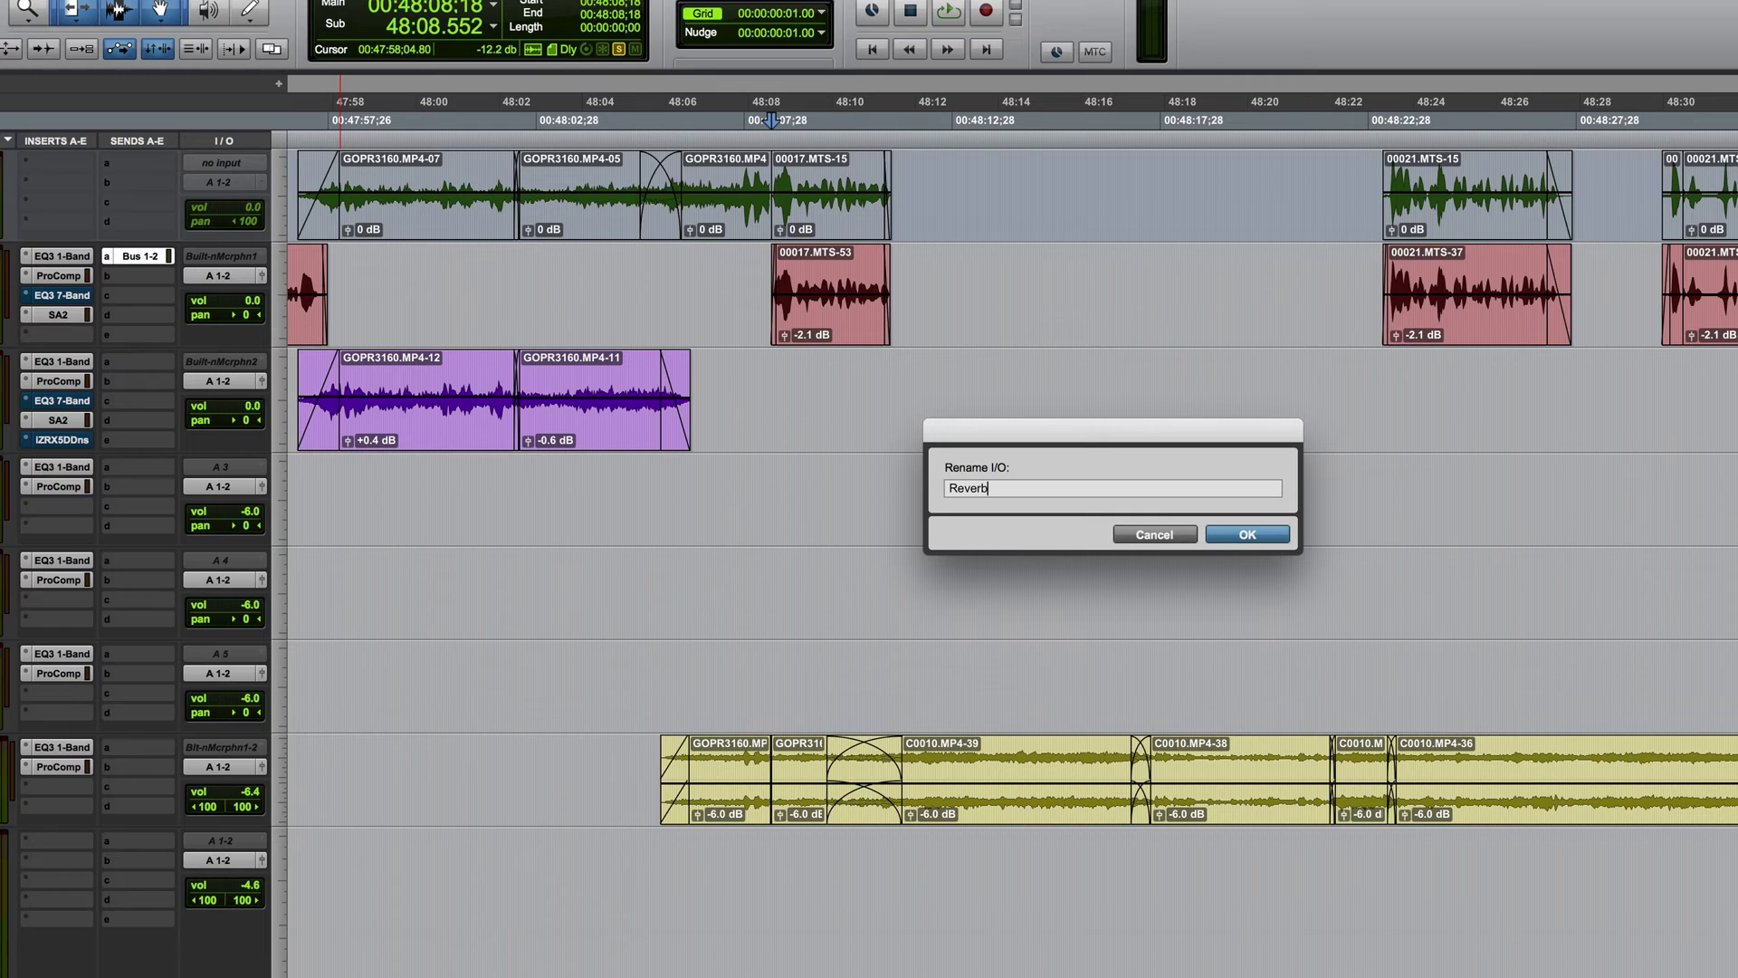
pyautogui.press('Return')
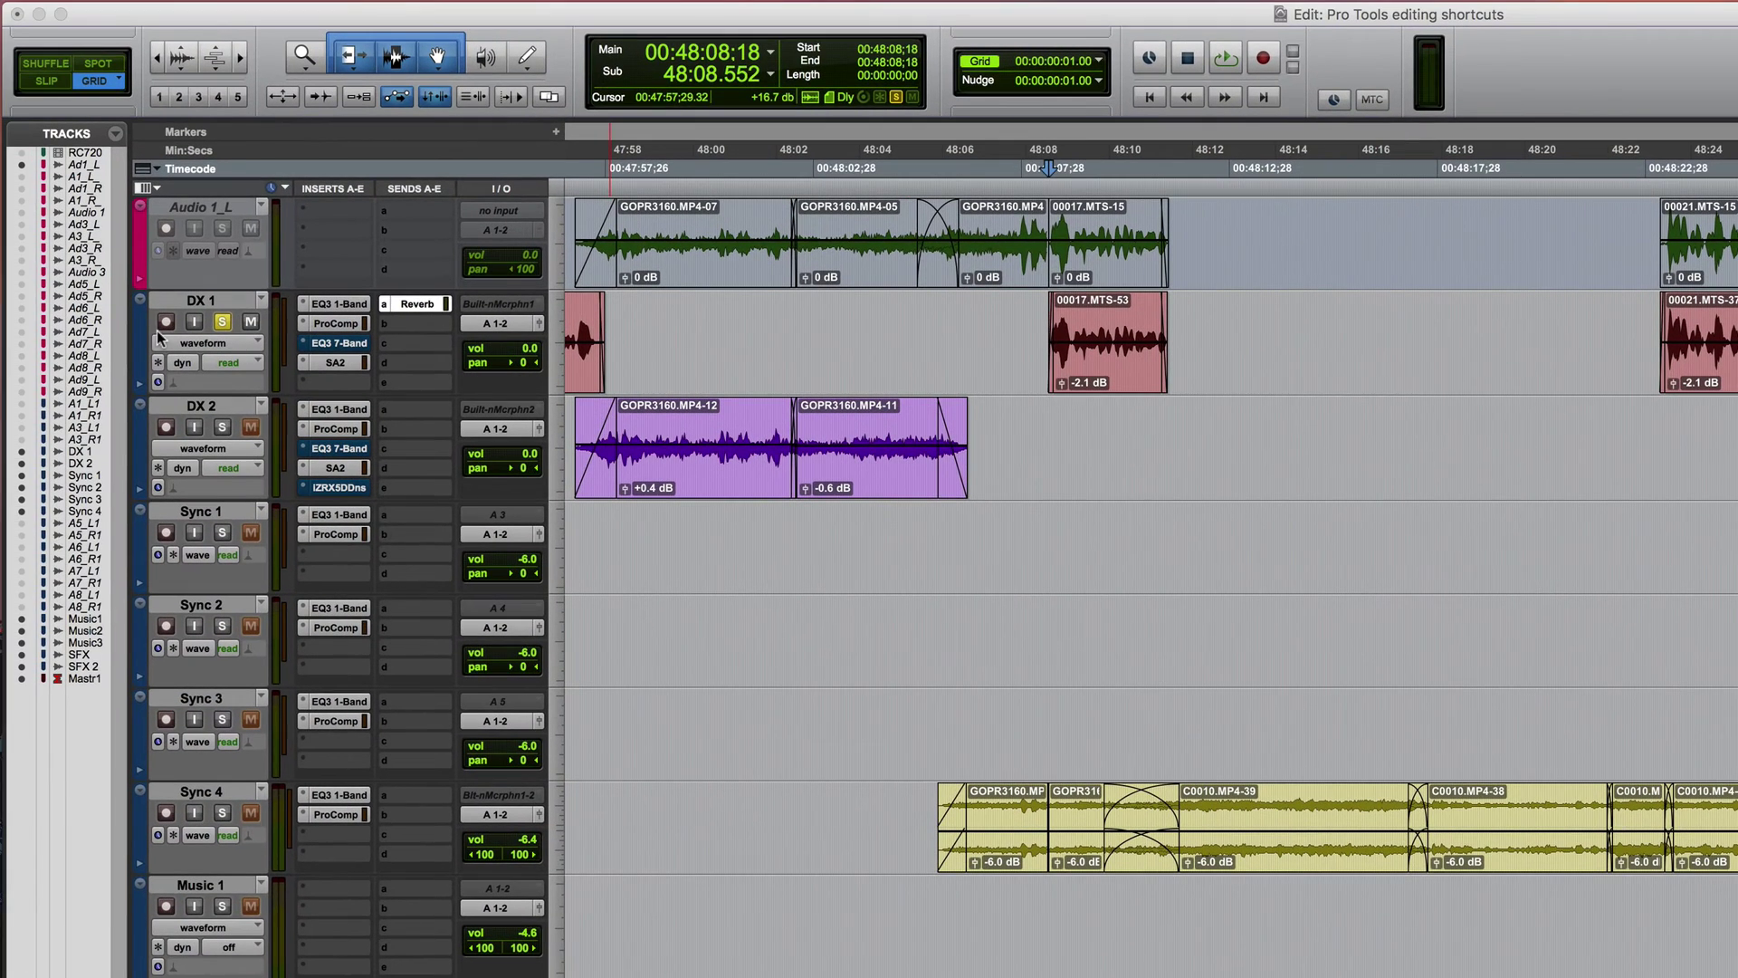
# - Add an Aux 1 track below DX 1 and insert a D-Verb on it
pyautogui.click(212, 300)
pyautogui.press('super+shift+n')
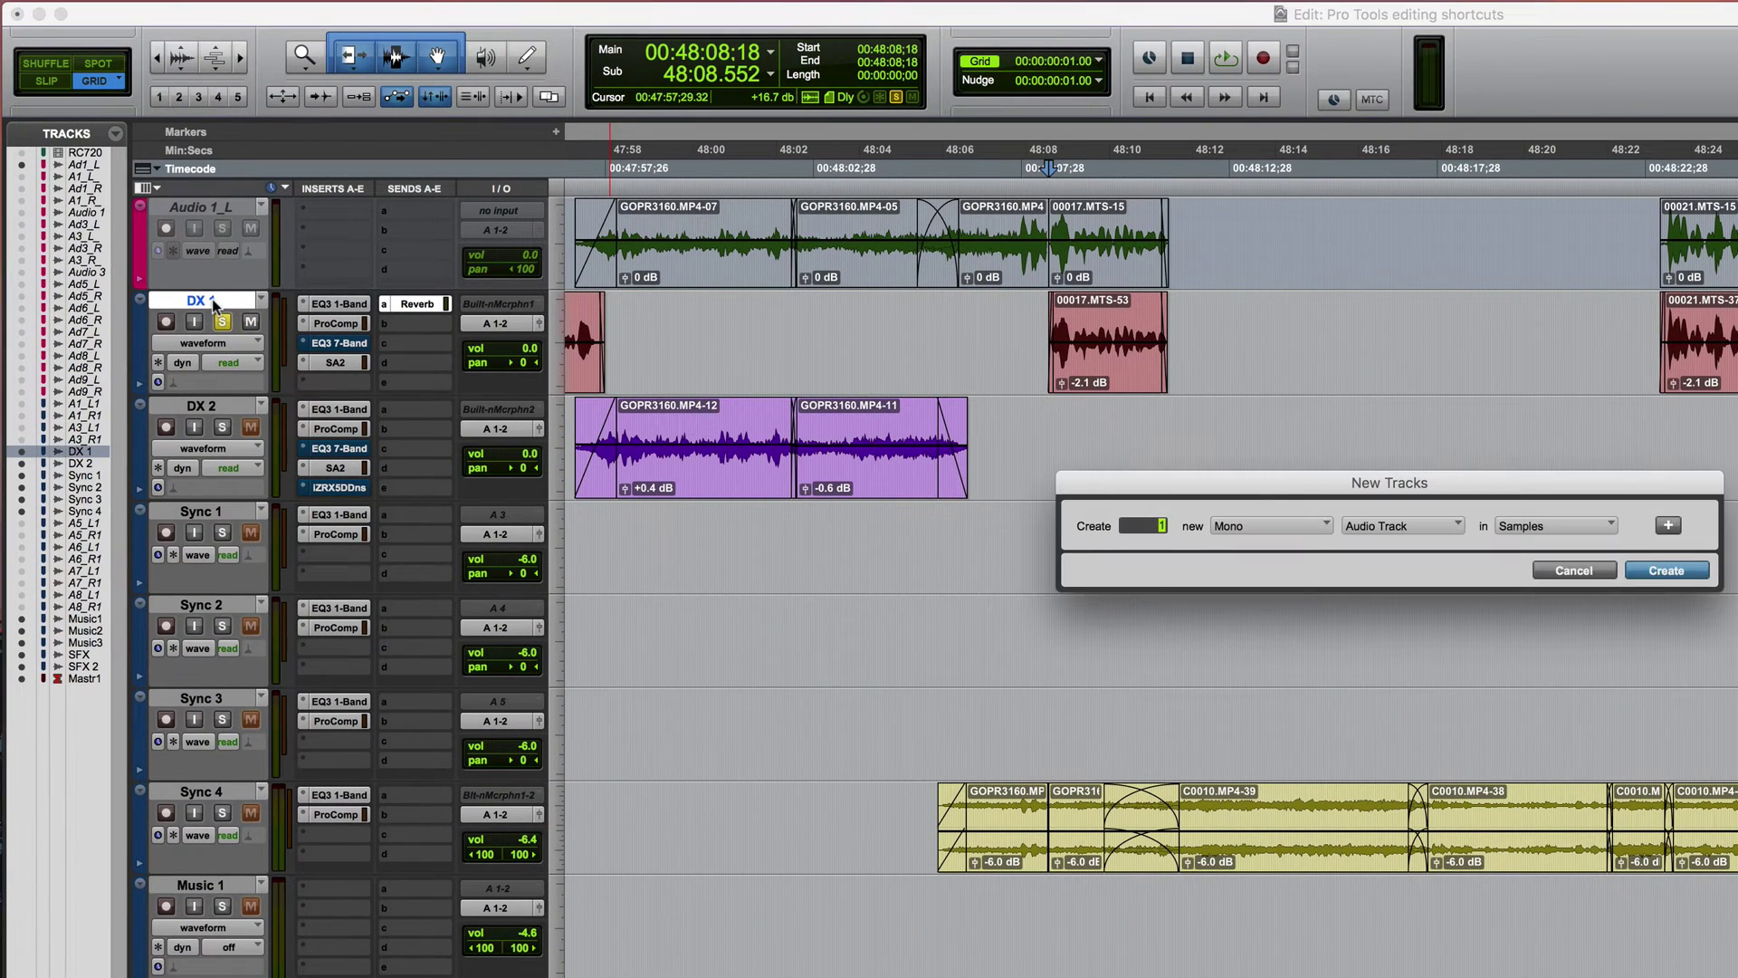
pyautogui.press('Return')
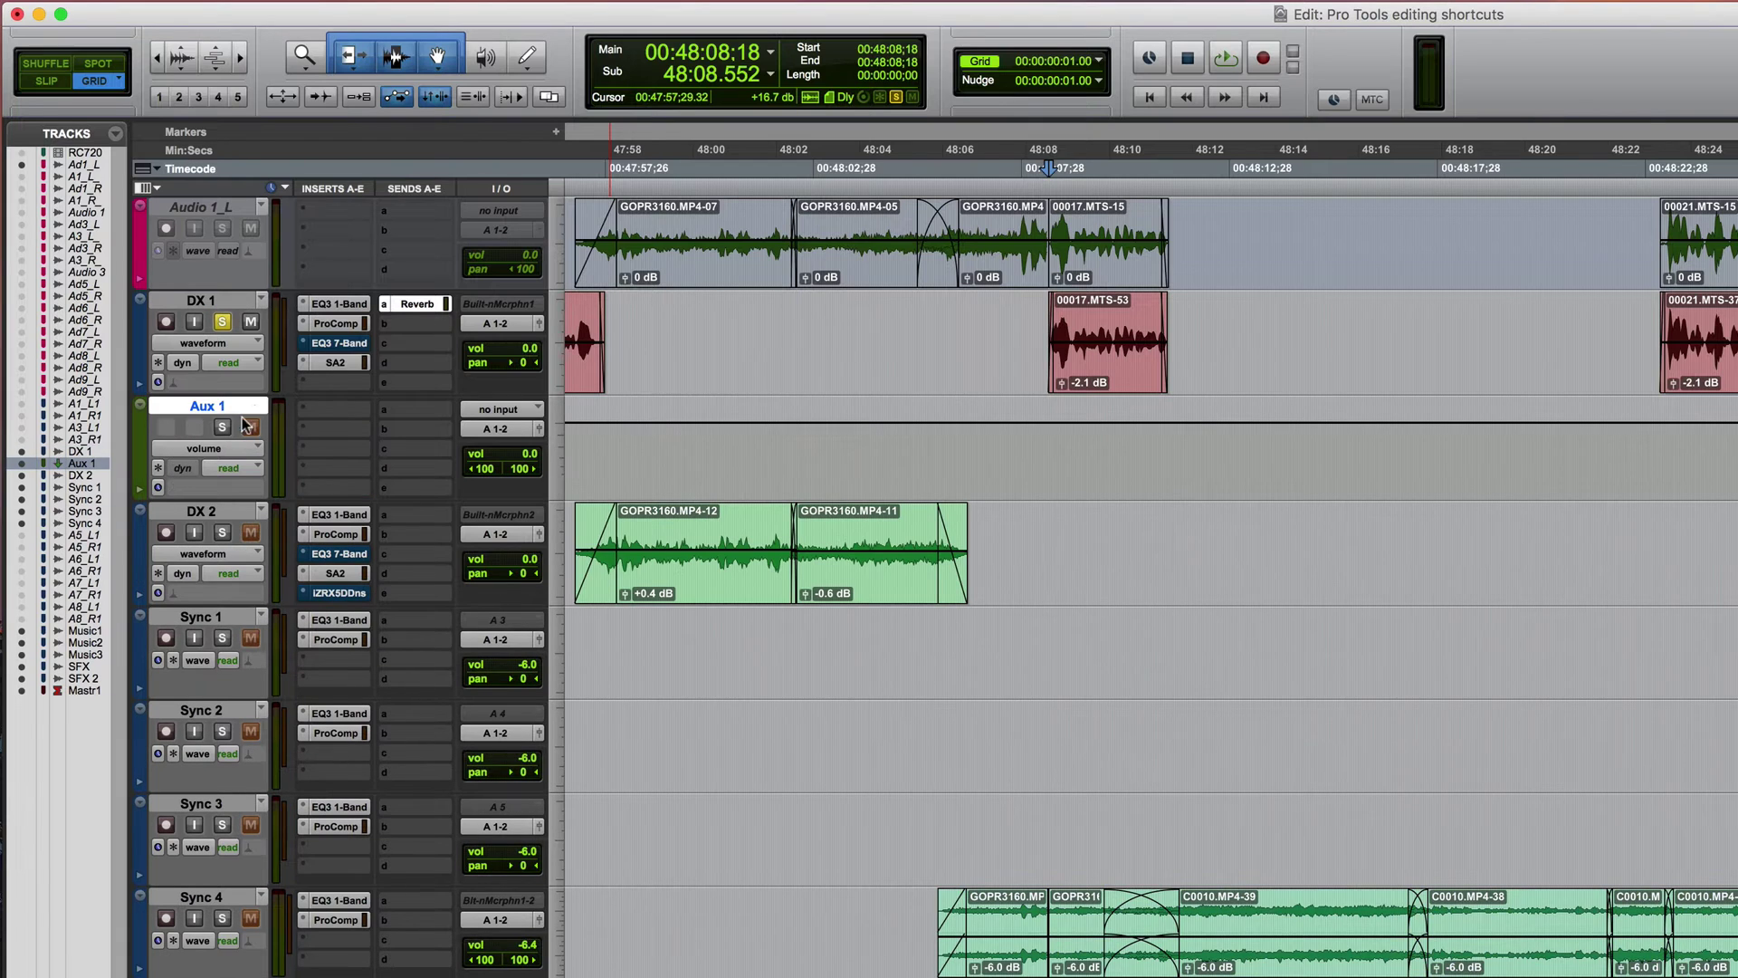
pyautogui.click(308, 407)
pyautogui.moveTo(412, 453)
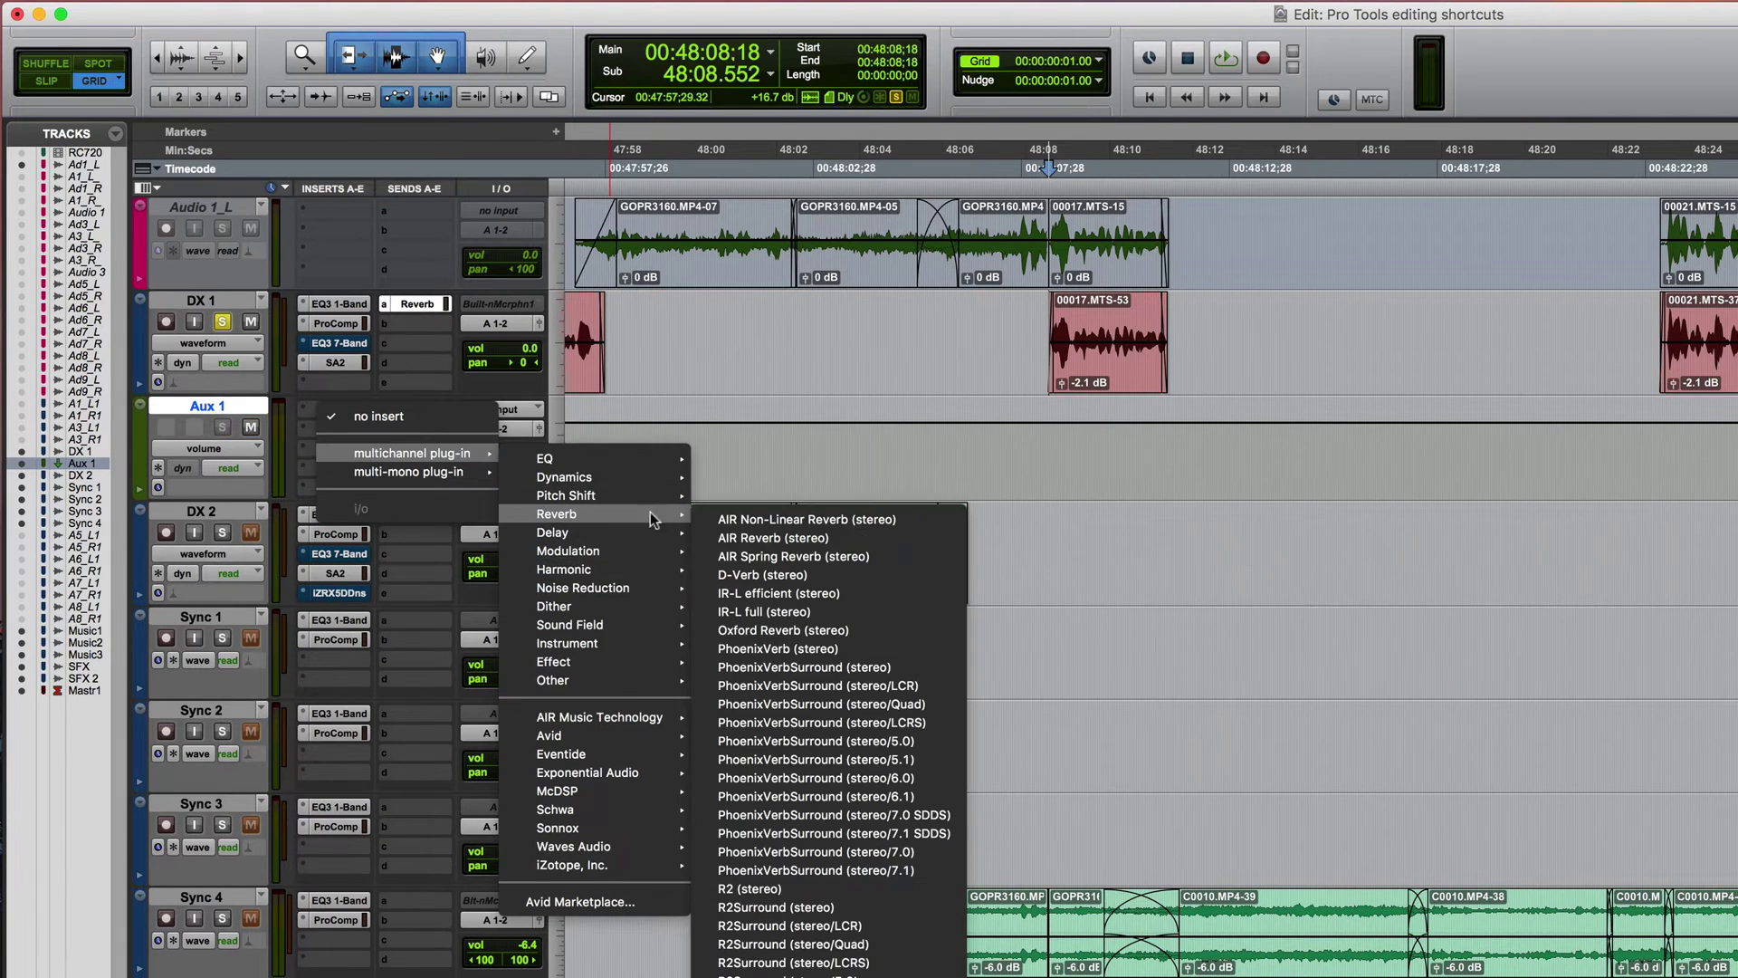
pyautogui.click(462, 419)
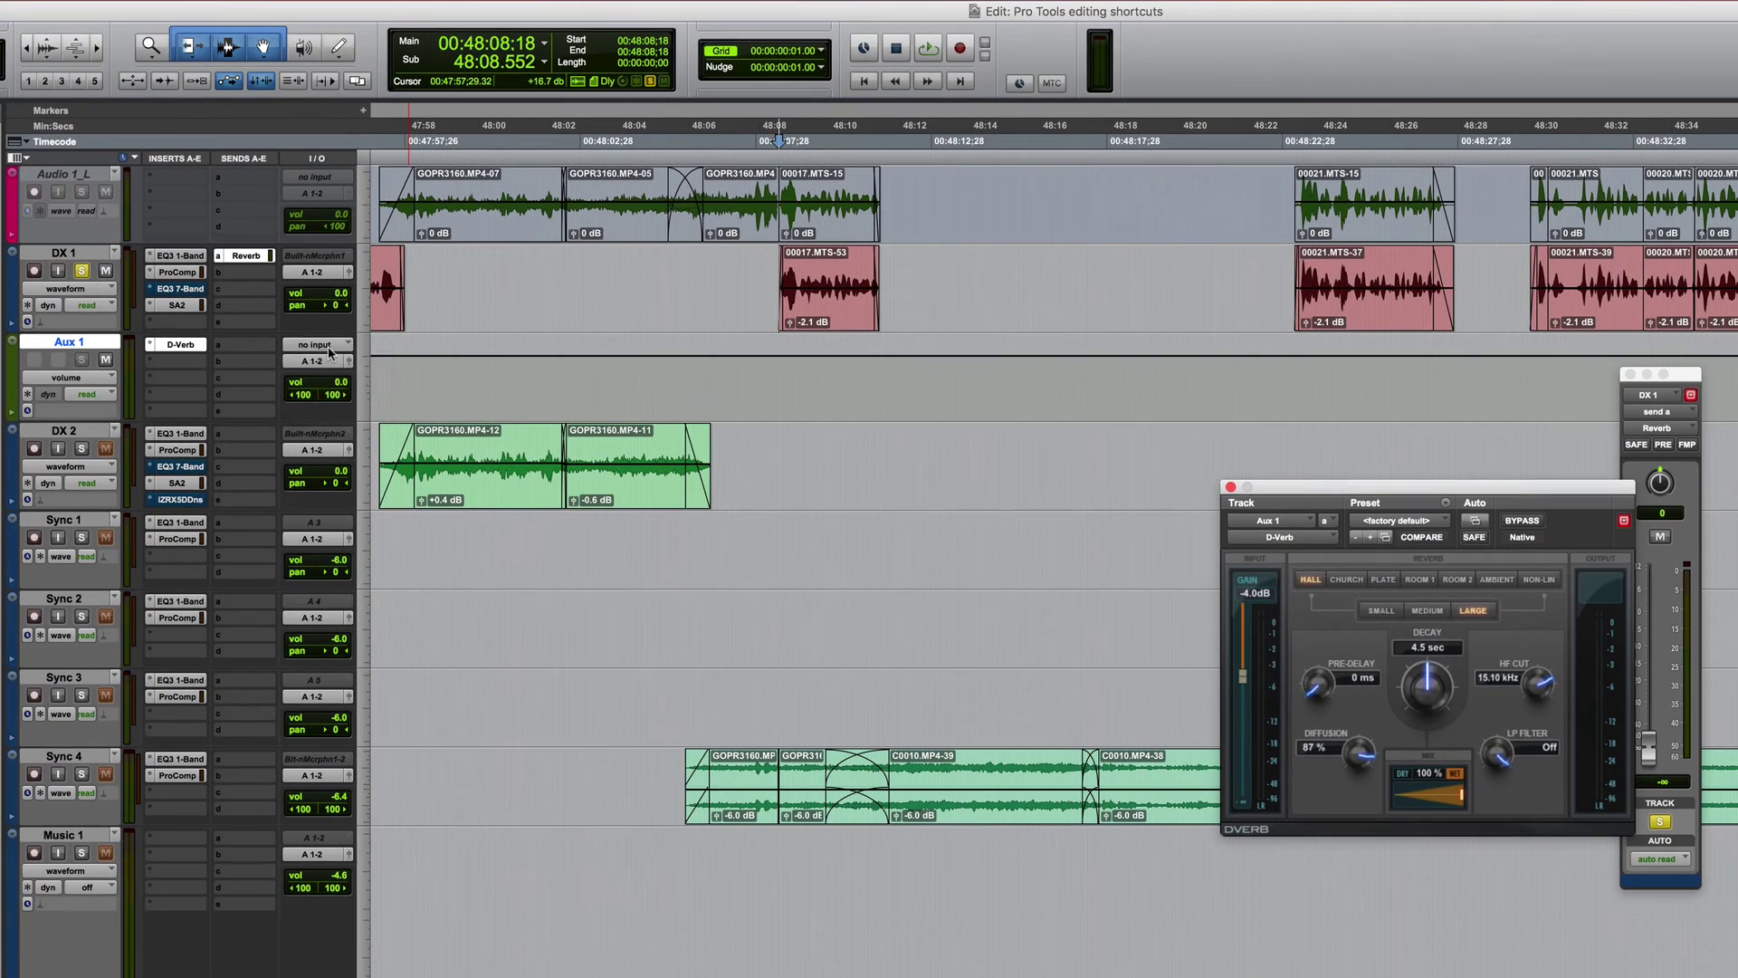
# - Set Aux 1's input to the Reverb bus
pyautogui.click(471, 400)
pyautogui.moveTo(515, 466)
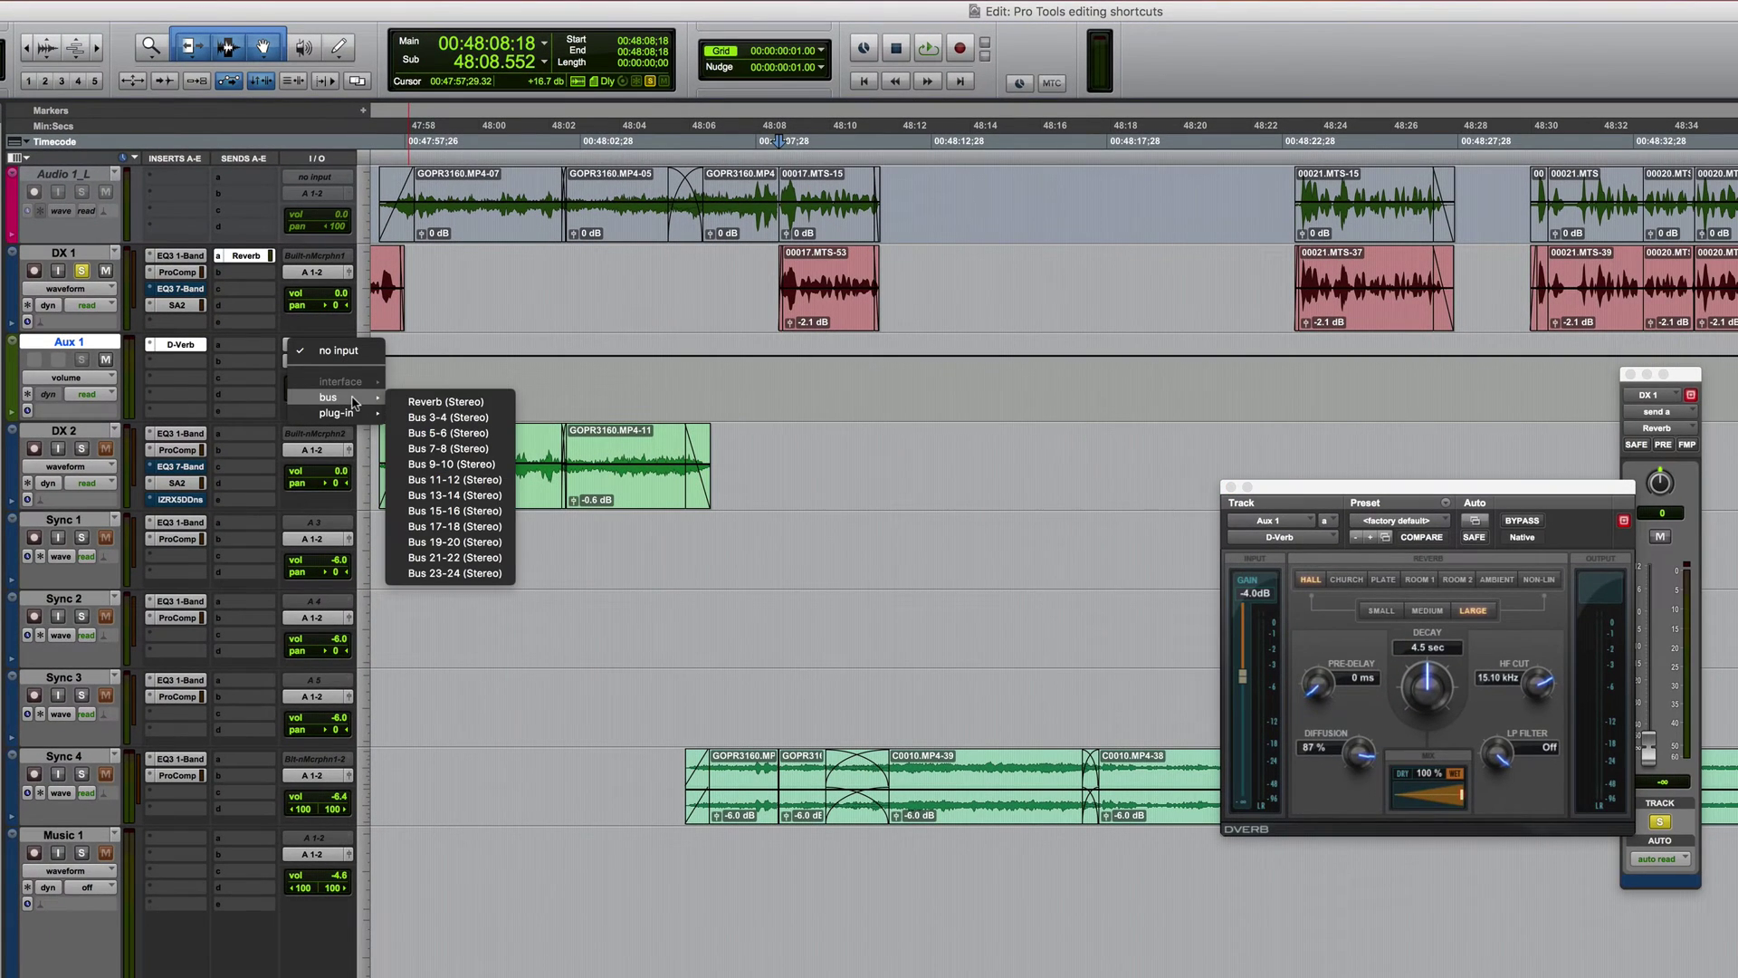
pyautogui.click(455, 402)
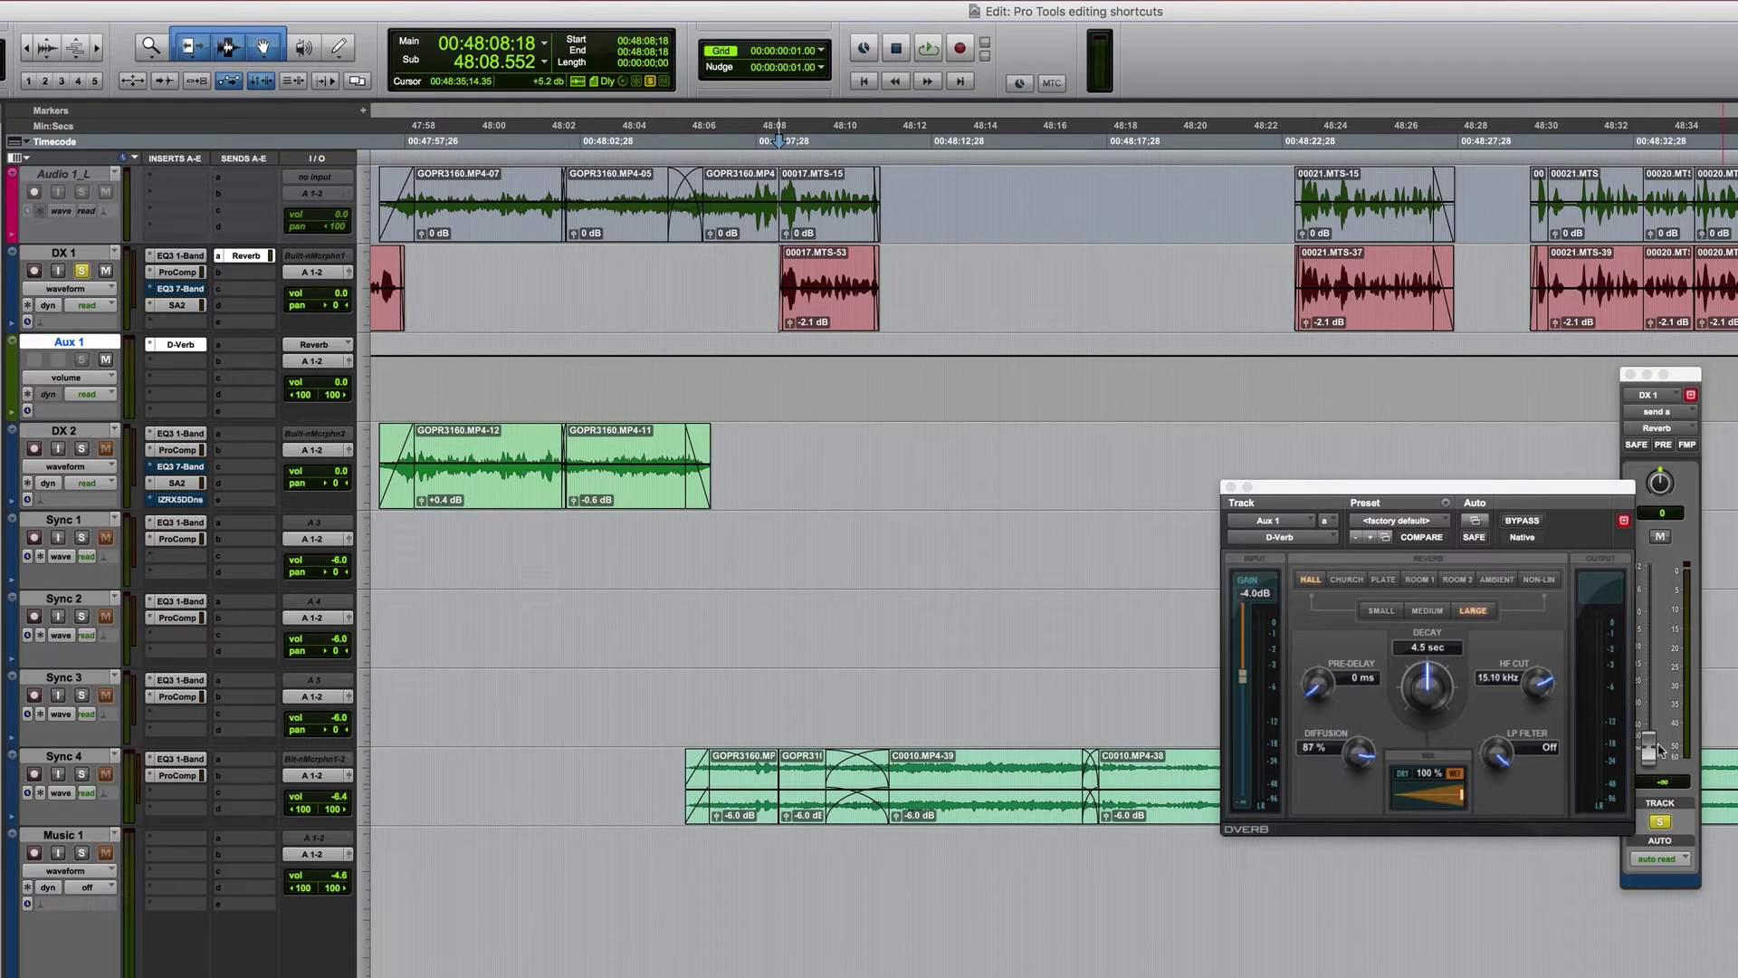
# - Raise DX 1's Reverb send to -7.0 dB during playback and move the D-Verb window toward the centre
pyautogui.press('space')
pyautogui.moveTo(1649, 744); pyautogui.dragTo(1653, 638)
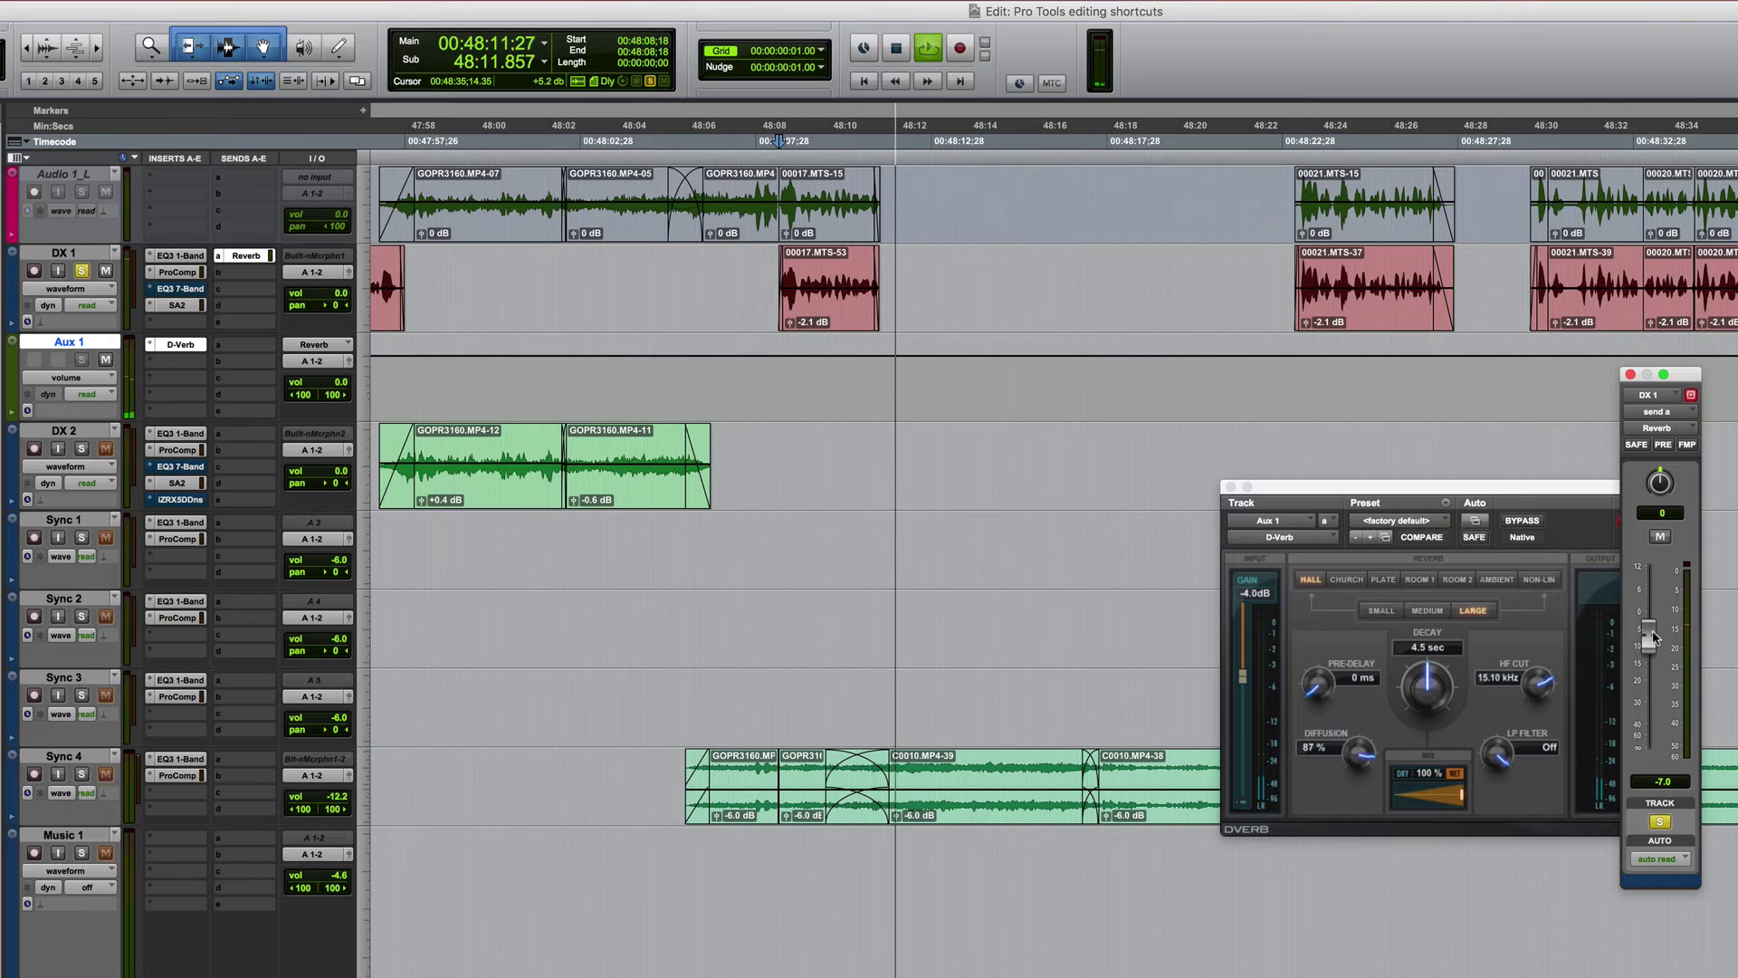
pyautogui.press('space')
pyautogui.moveTo(1430, 490); pyautogui.dragTo(1084, 478)
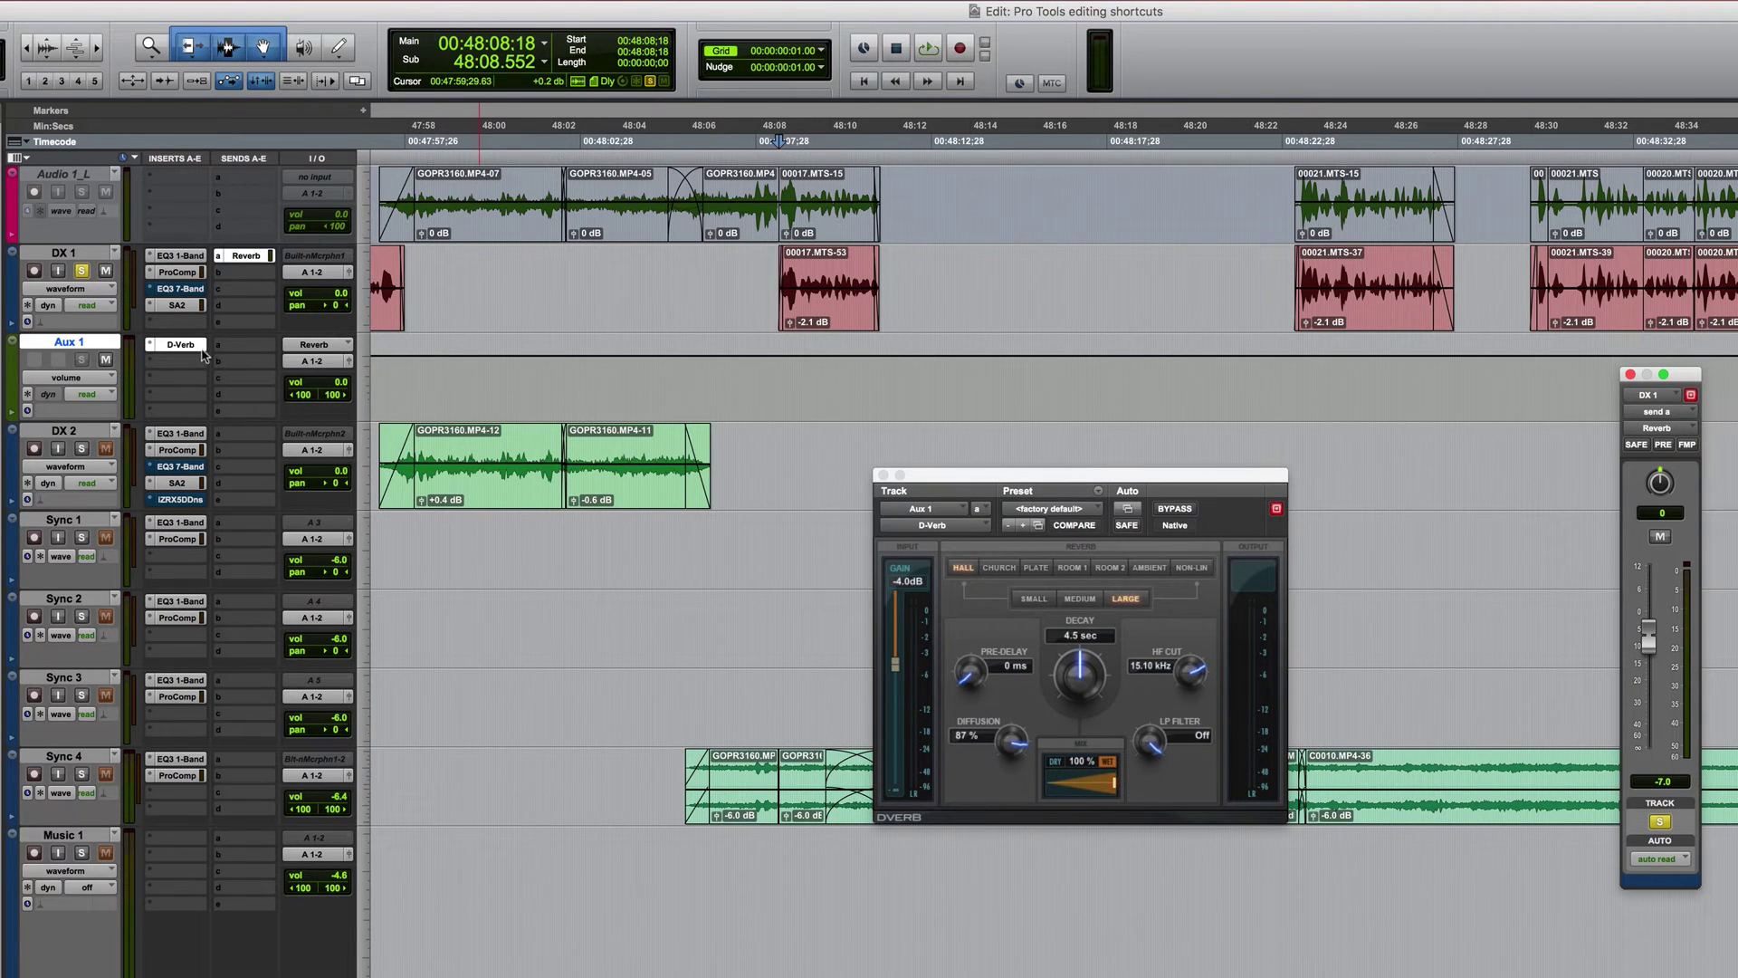
# - Delete the Aux 1 track
pyautogui.rightClick(61, 342)
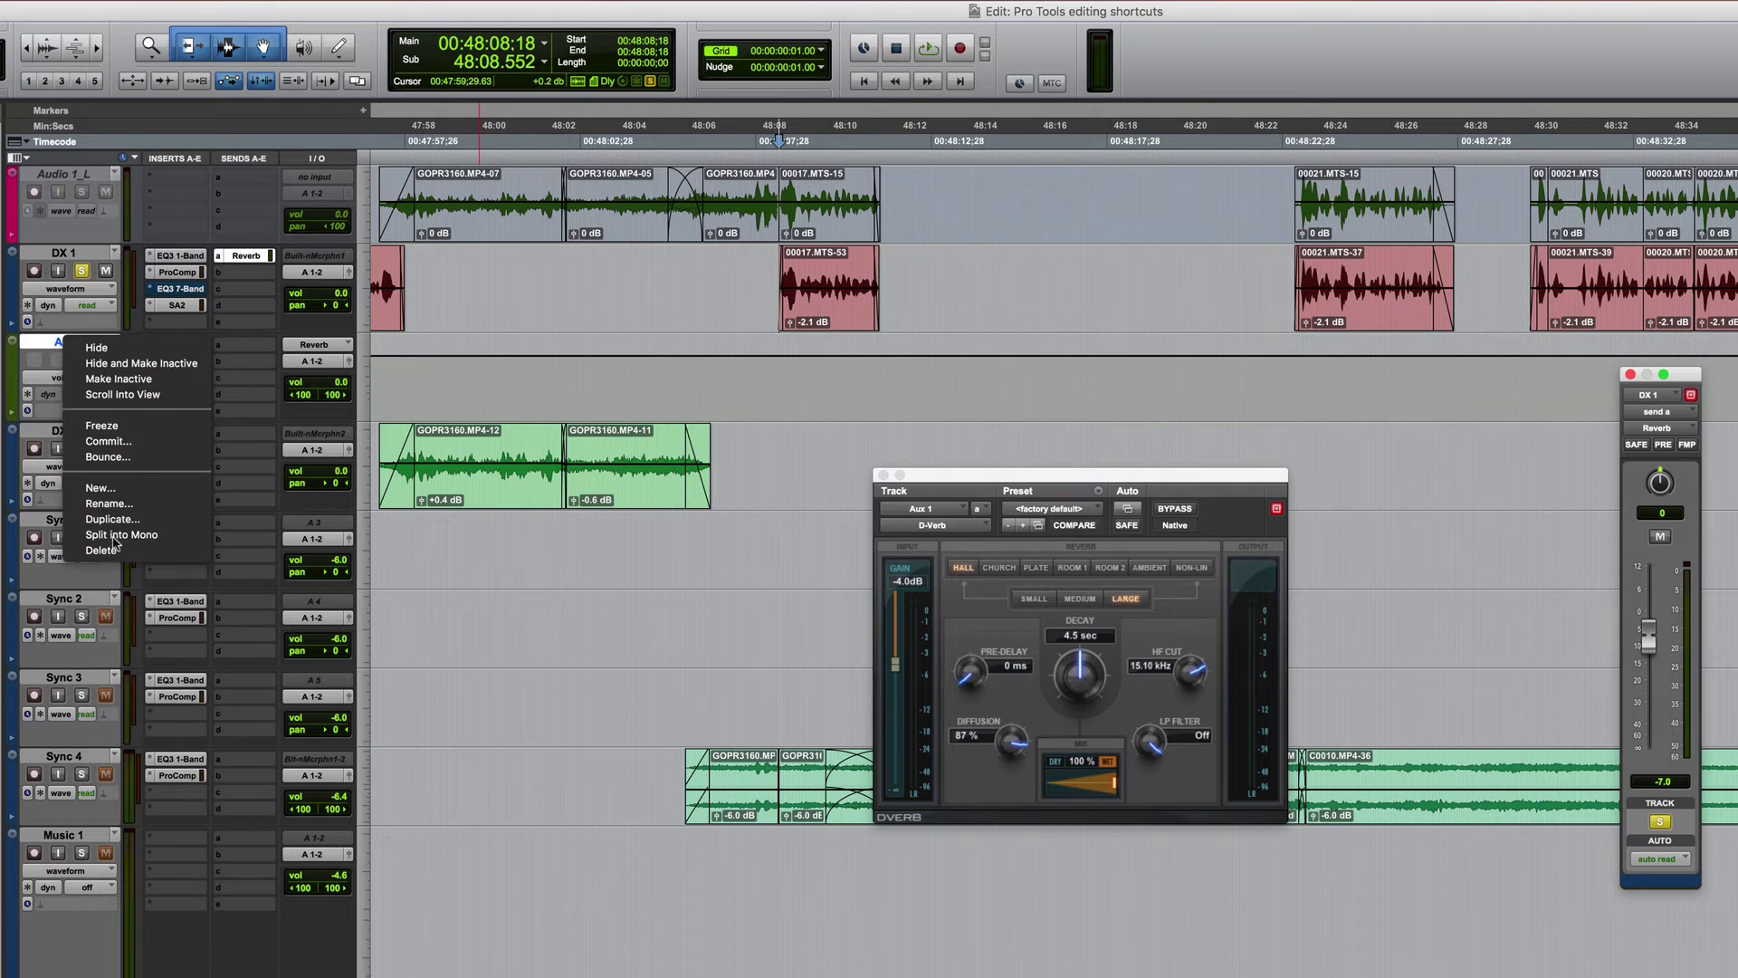
pyautogui.click(119, 548)
pyautogui.click(261, 219)
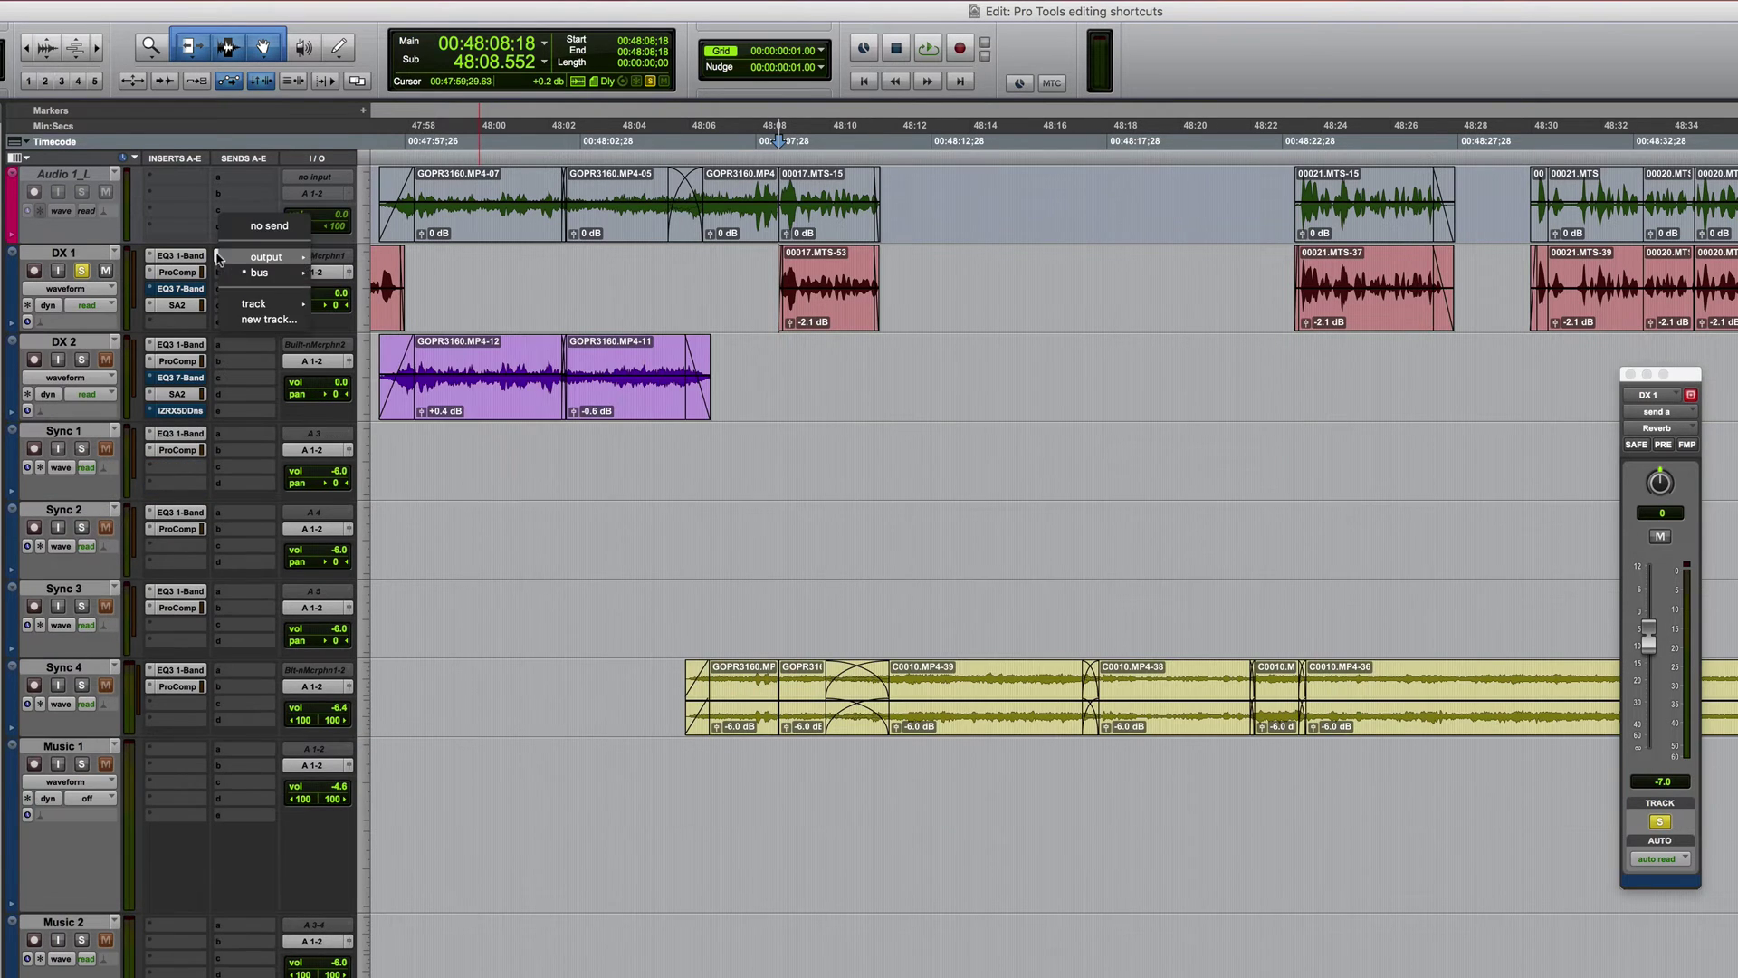
pyautogui.press('Escape')
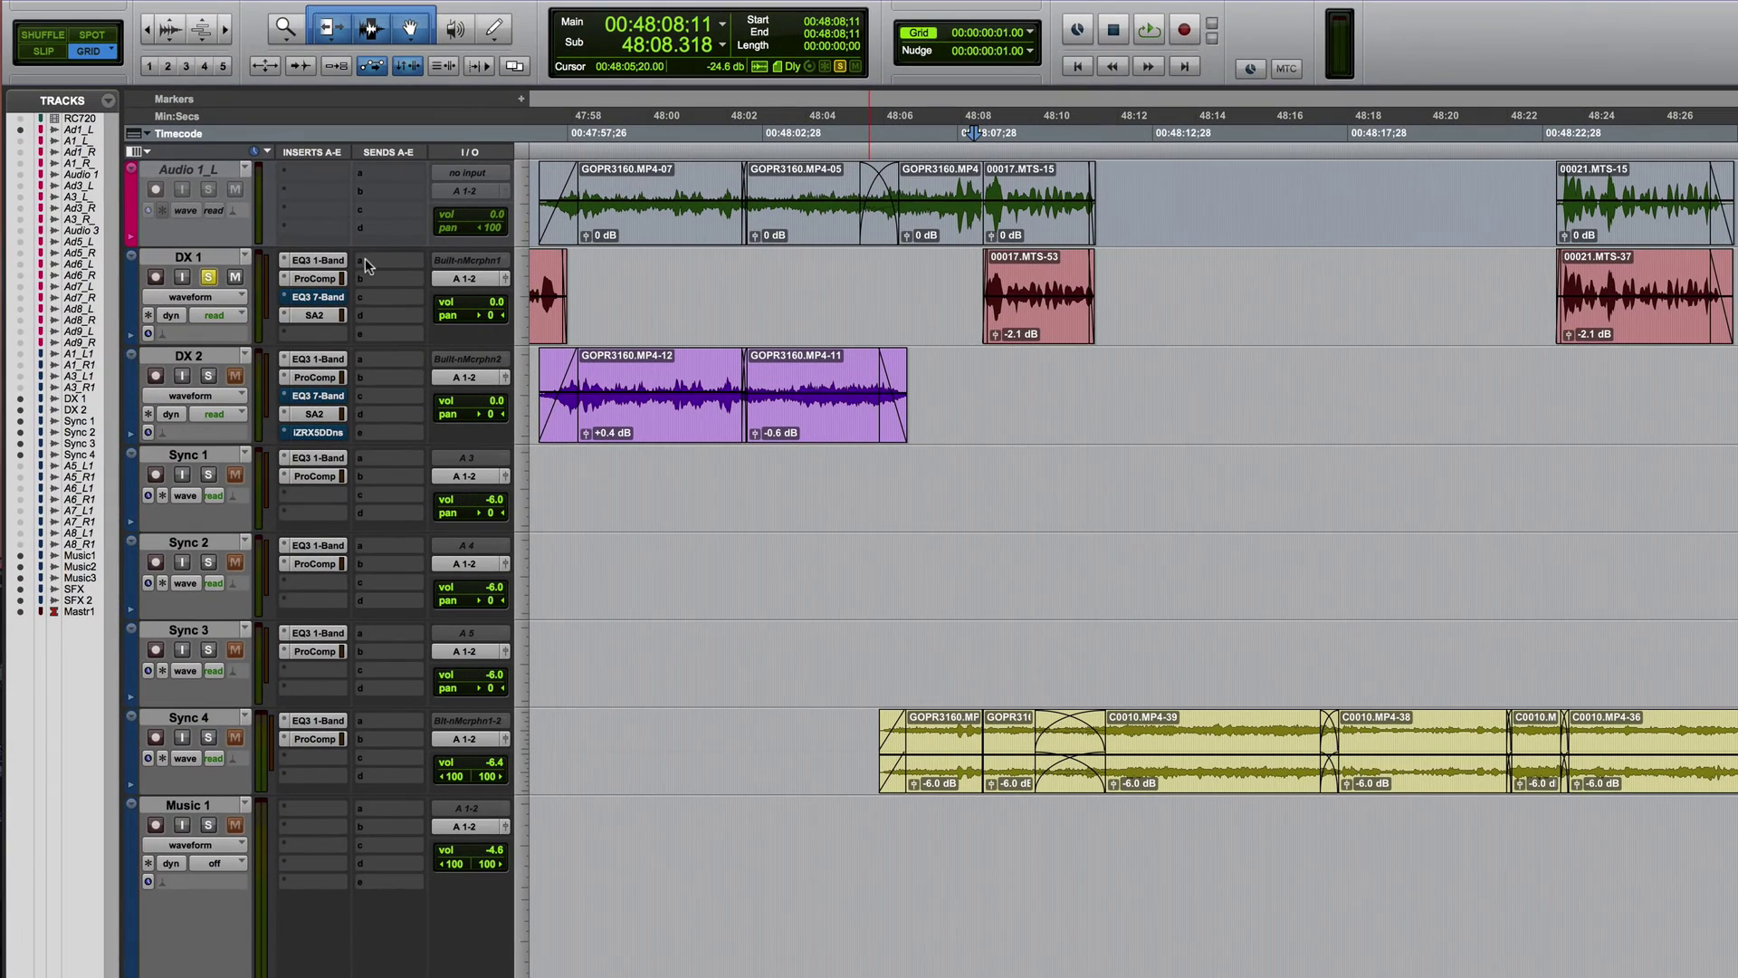
# - Route DX 1's send a to a new stereo aux track named Reverb New
pyautogui.click(222, 258)
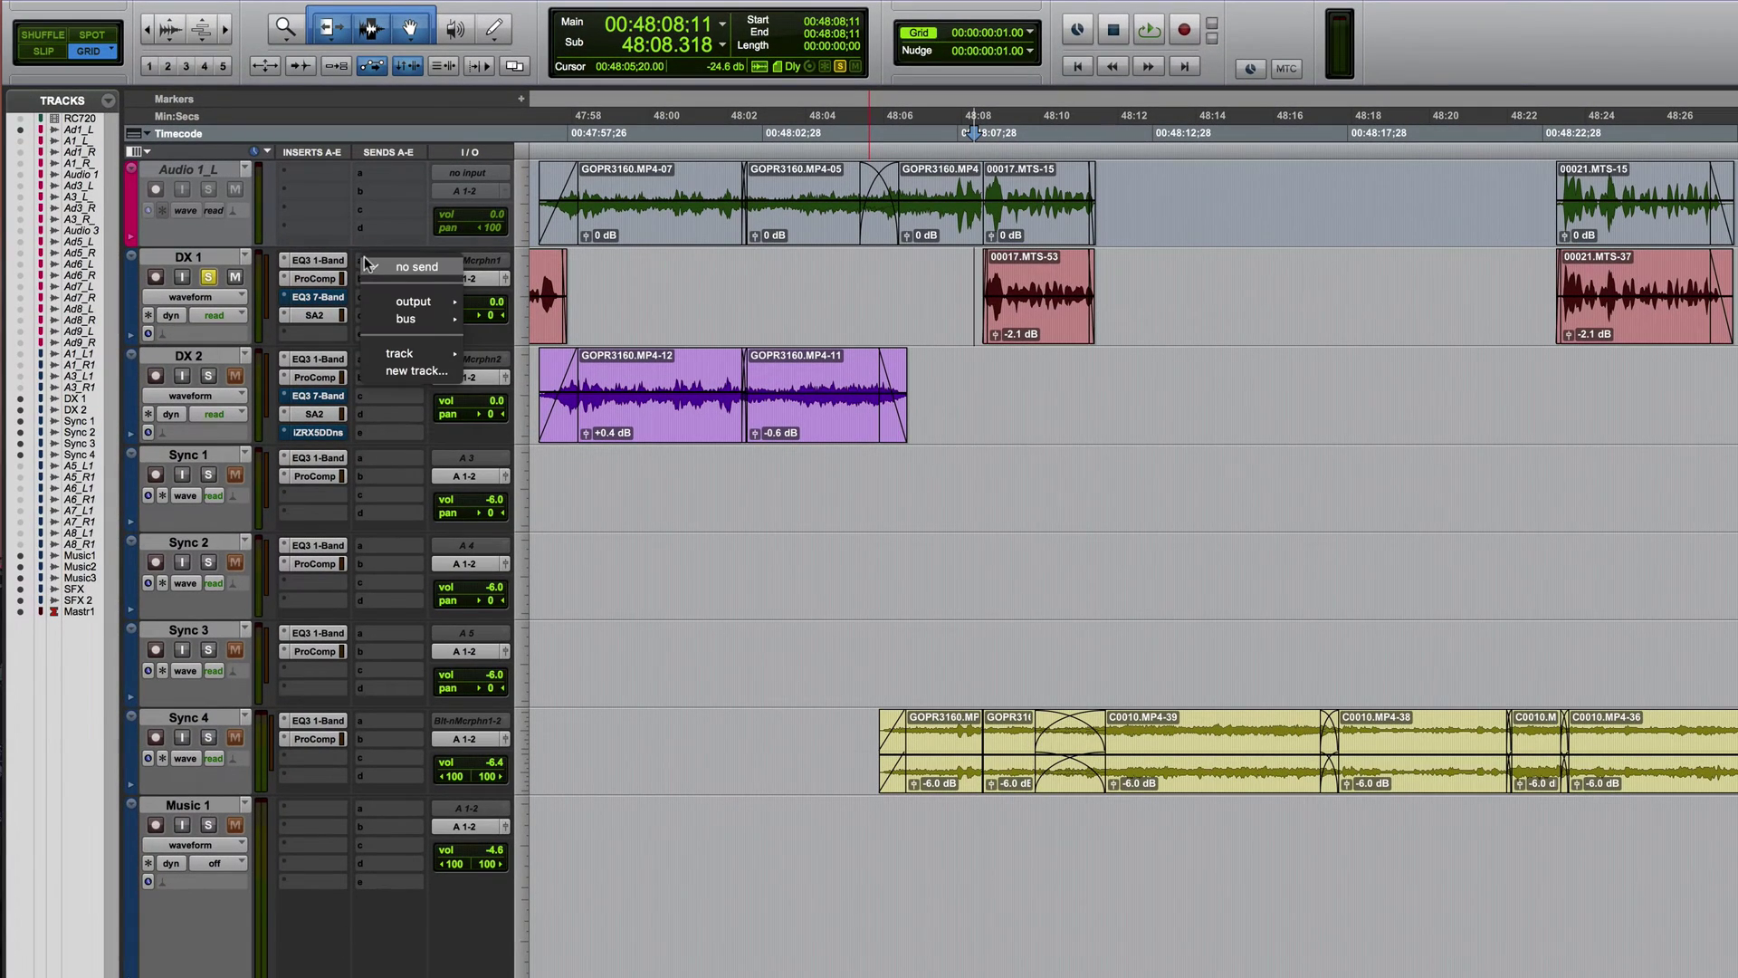
pyautogui.moveTo(418, 321)
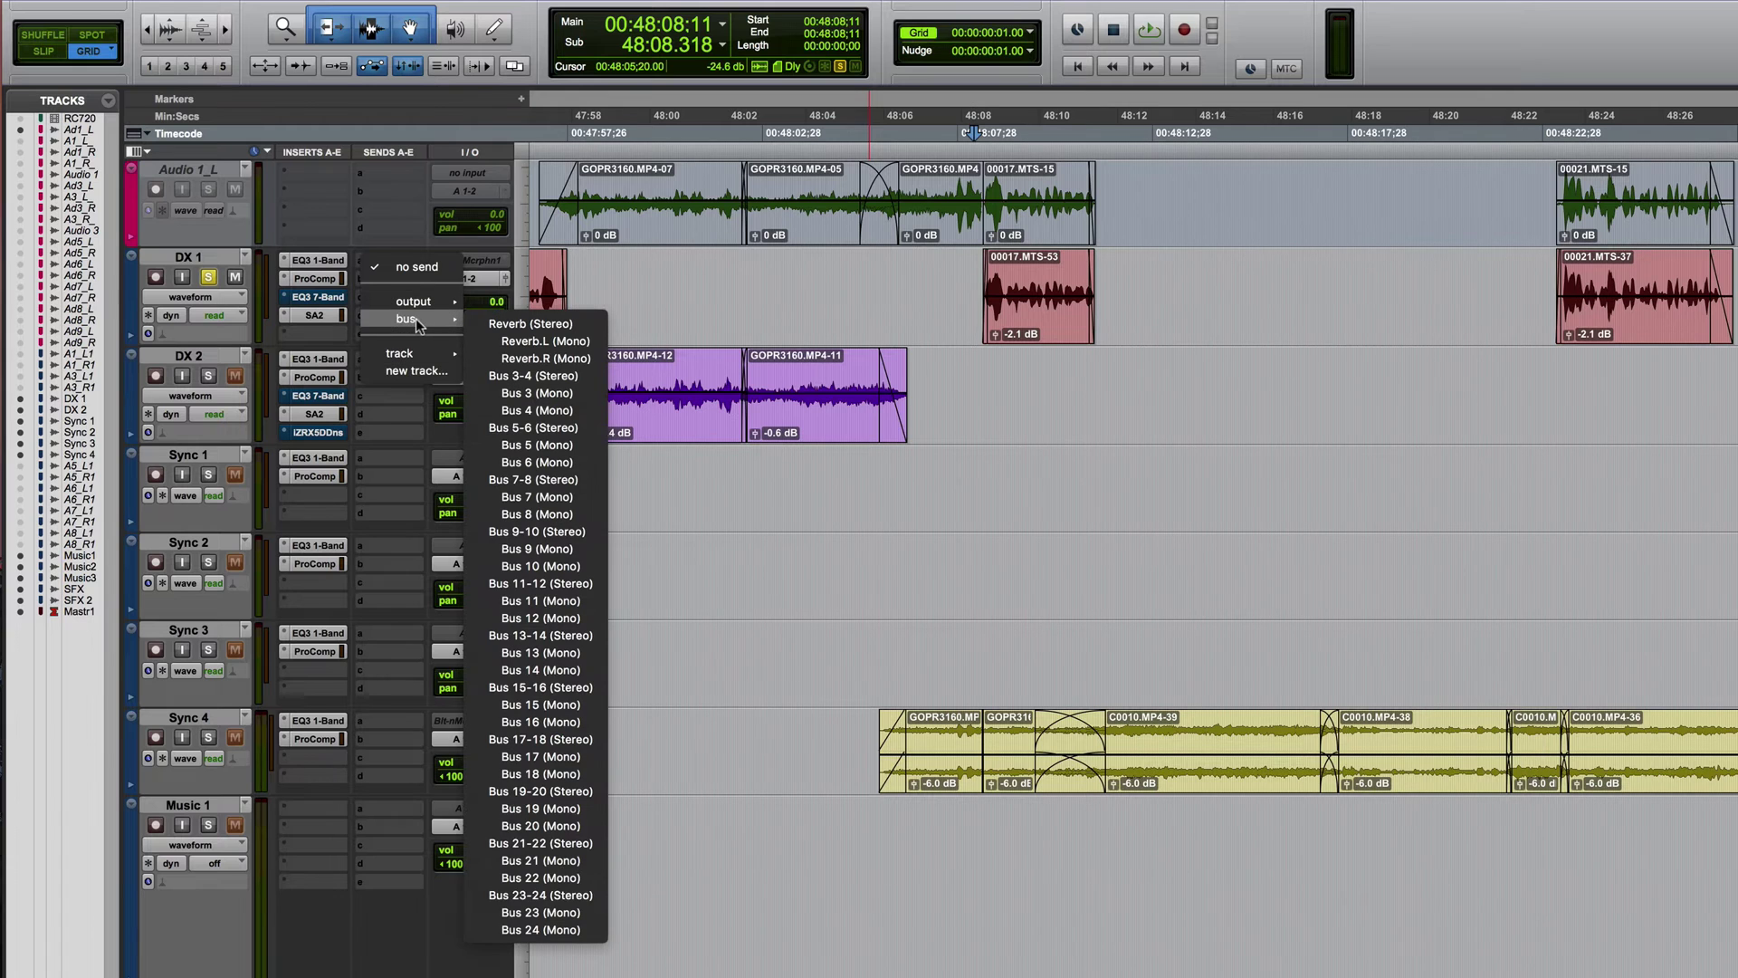
pyautogui.click(407, 372)
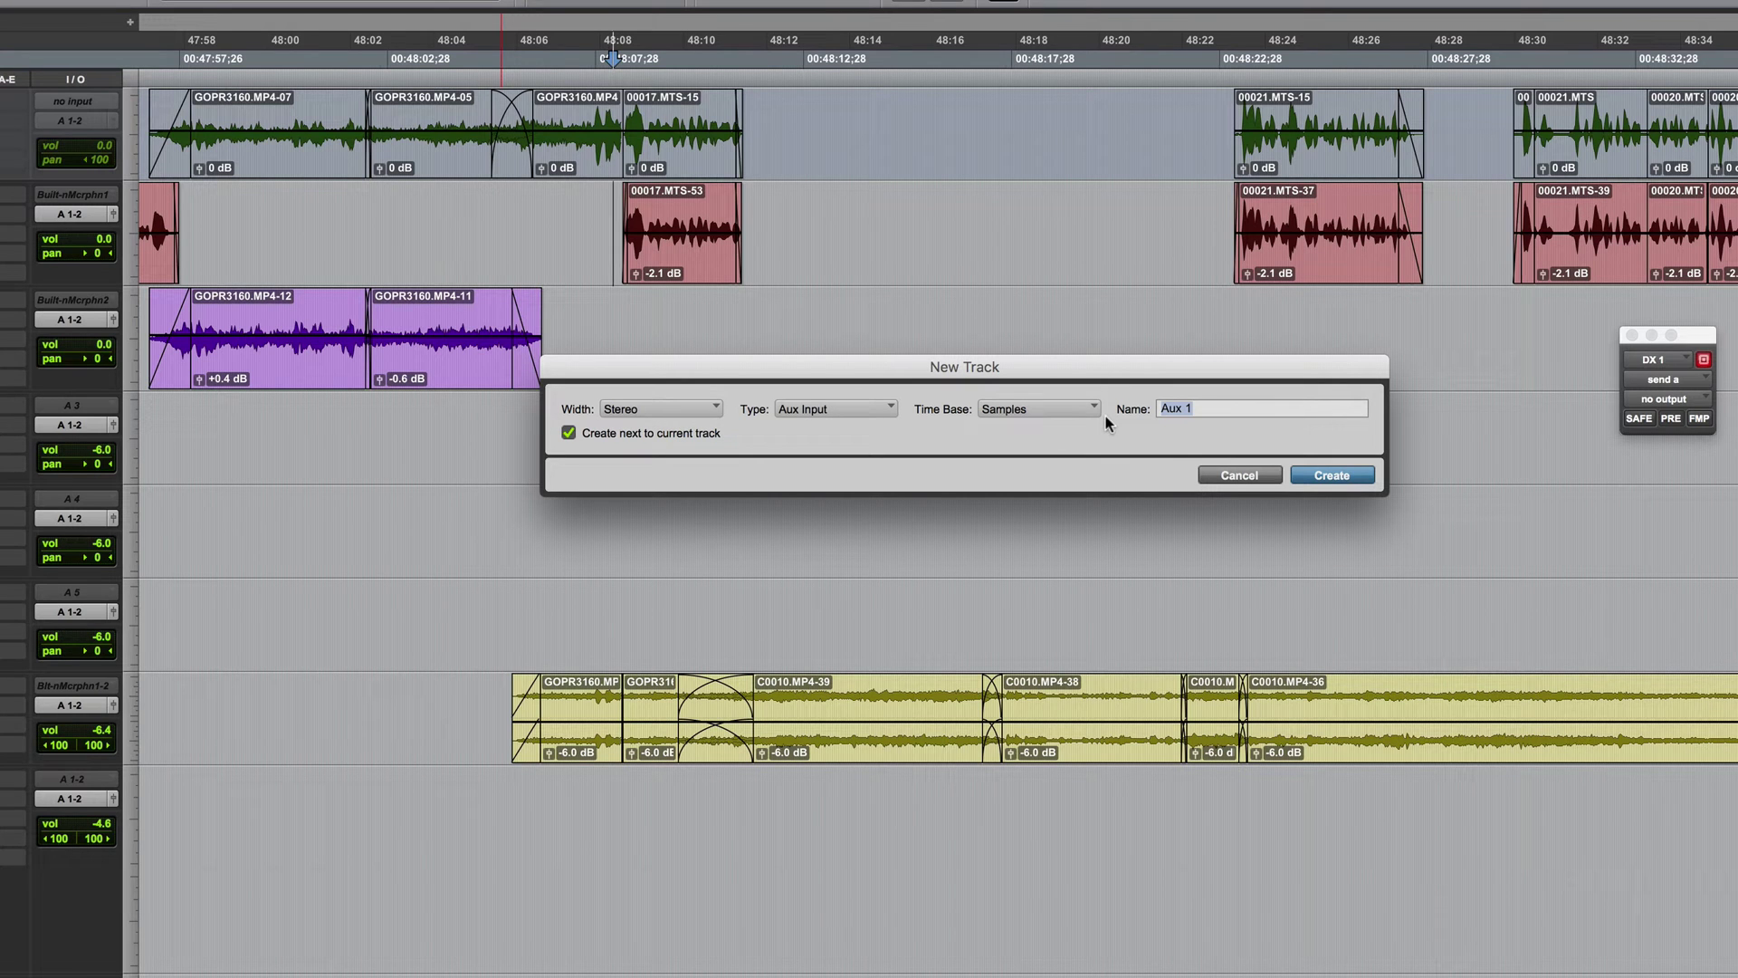
pyautogui.write('Reverb New')
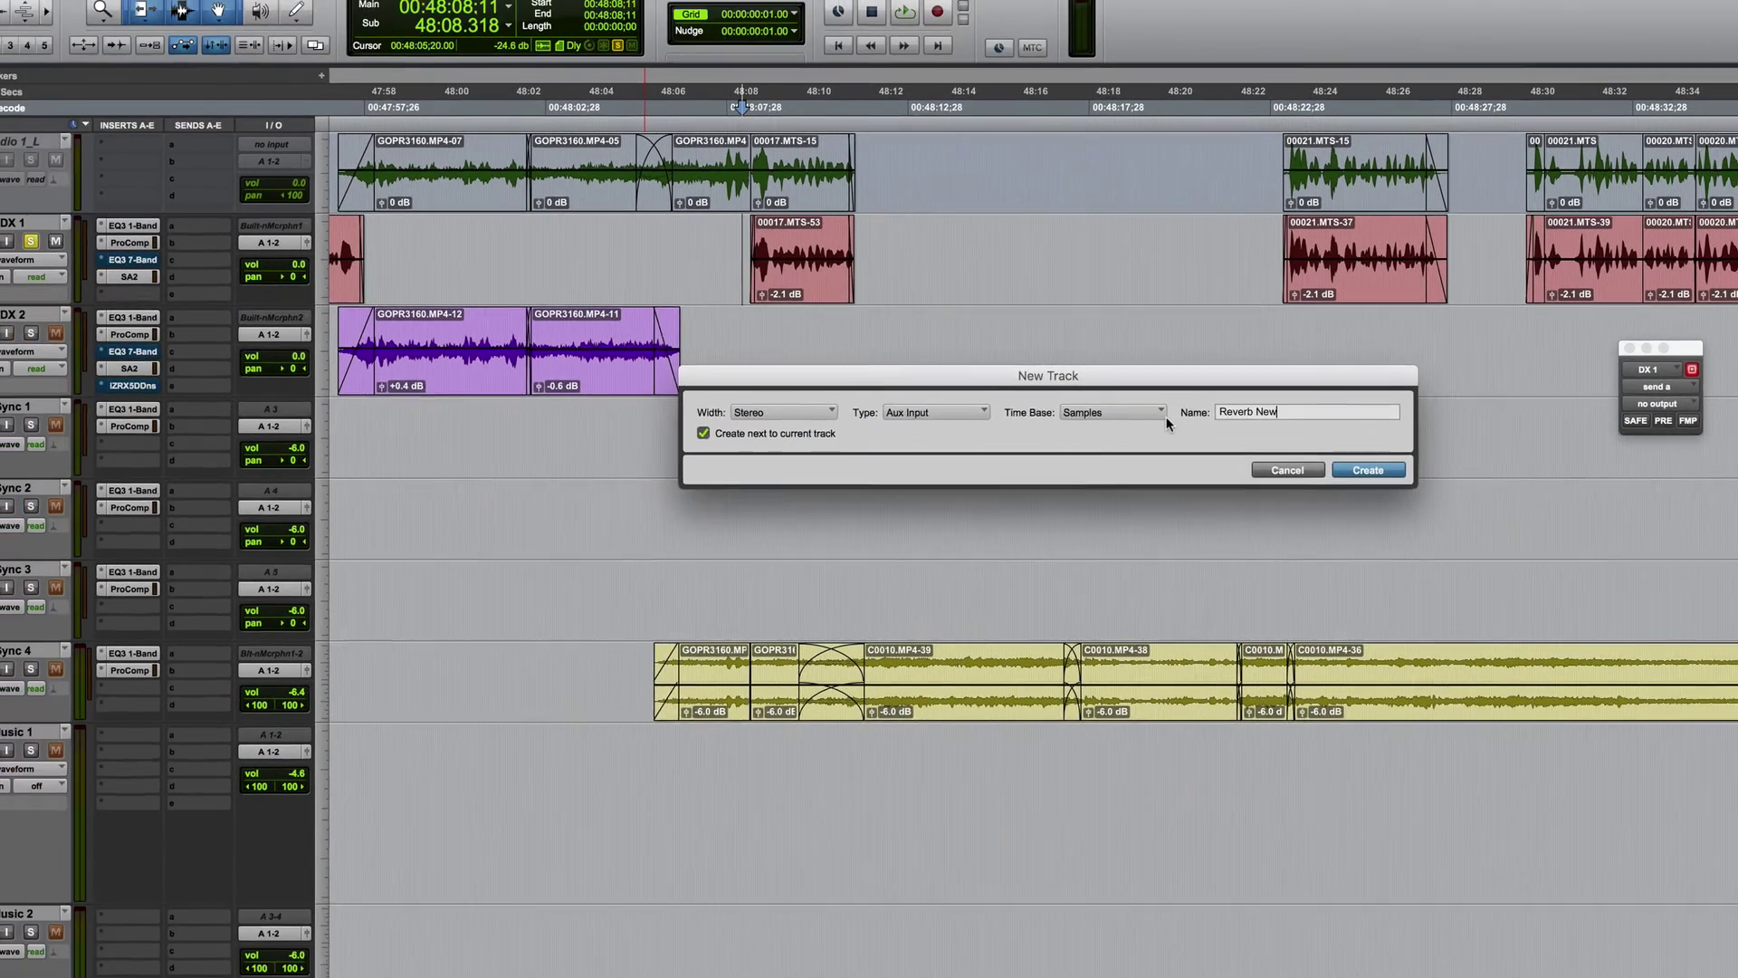
pyautogui.press('Return')
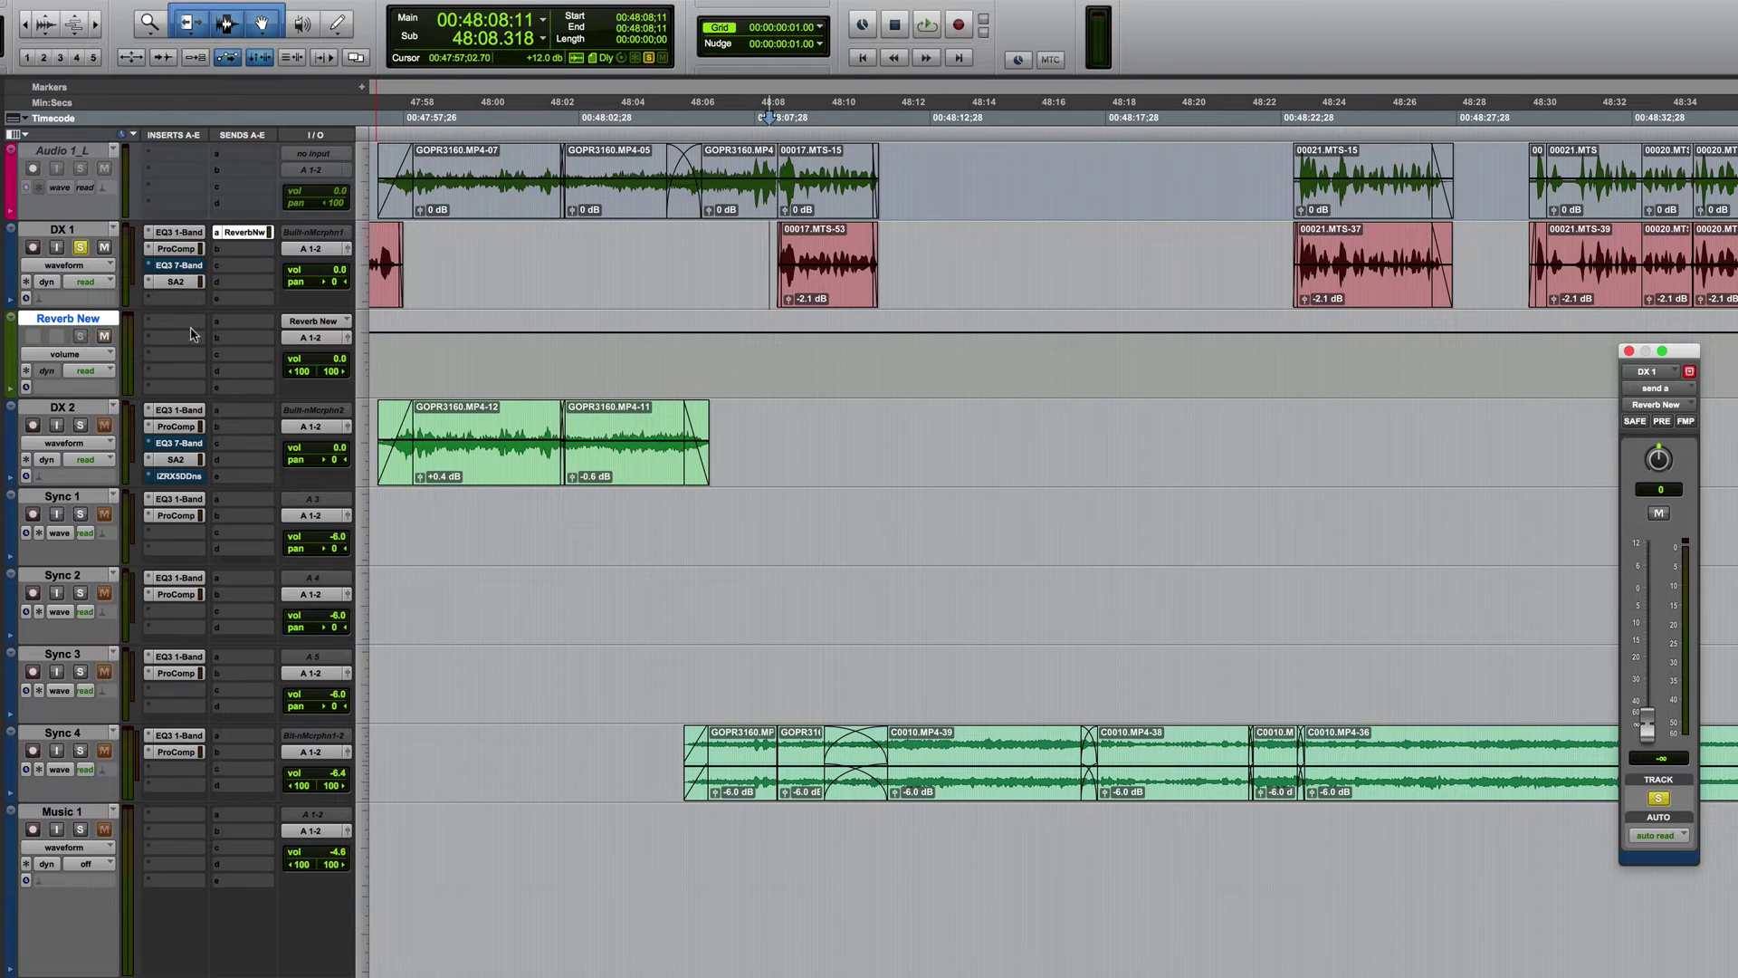
# - Insert Oxford Reverb on Reverb New and play the session to hear it
pyautogui.click(148, 323)
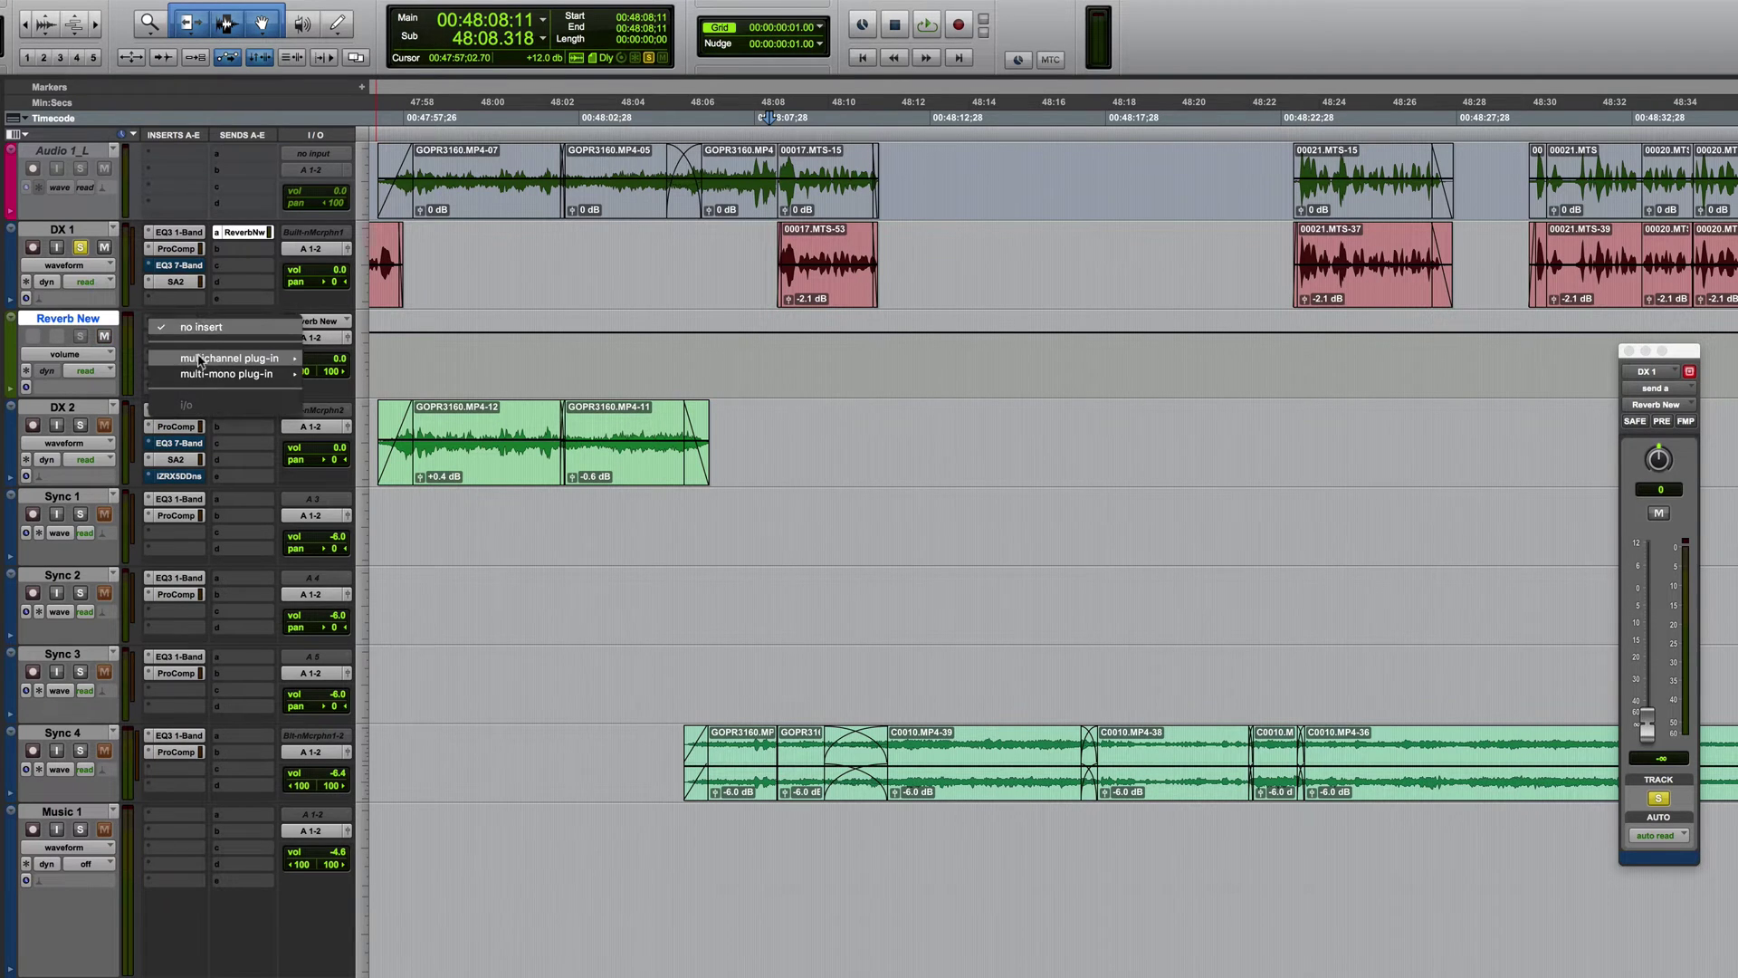
pyautogui.moveTo(195, 358)
pyautogui.moveTo(359, 410)
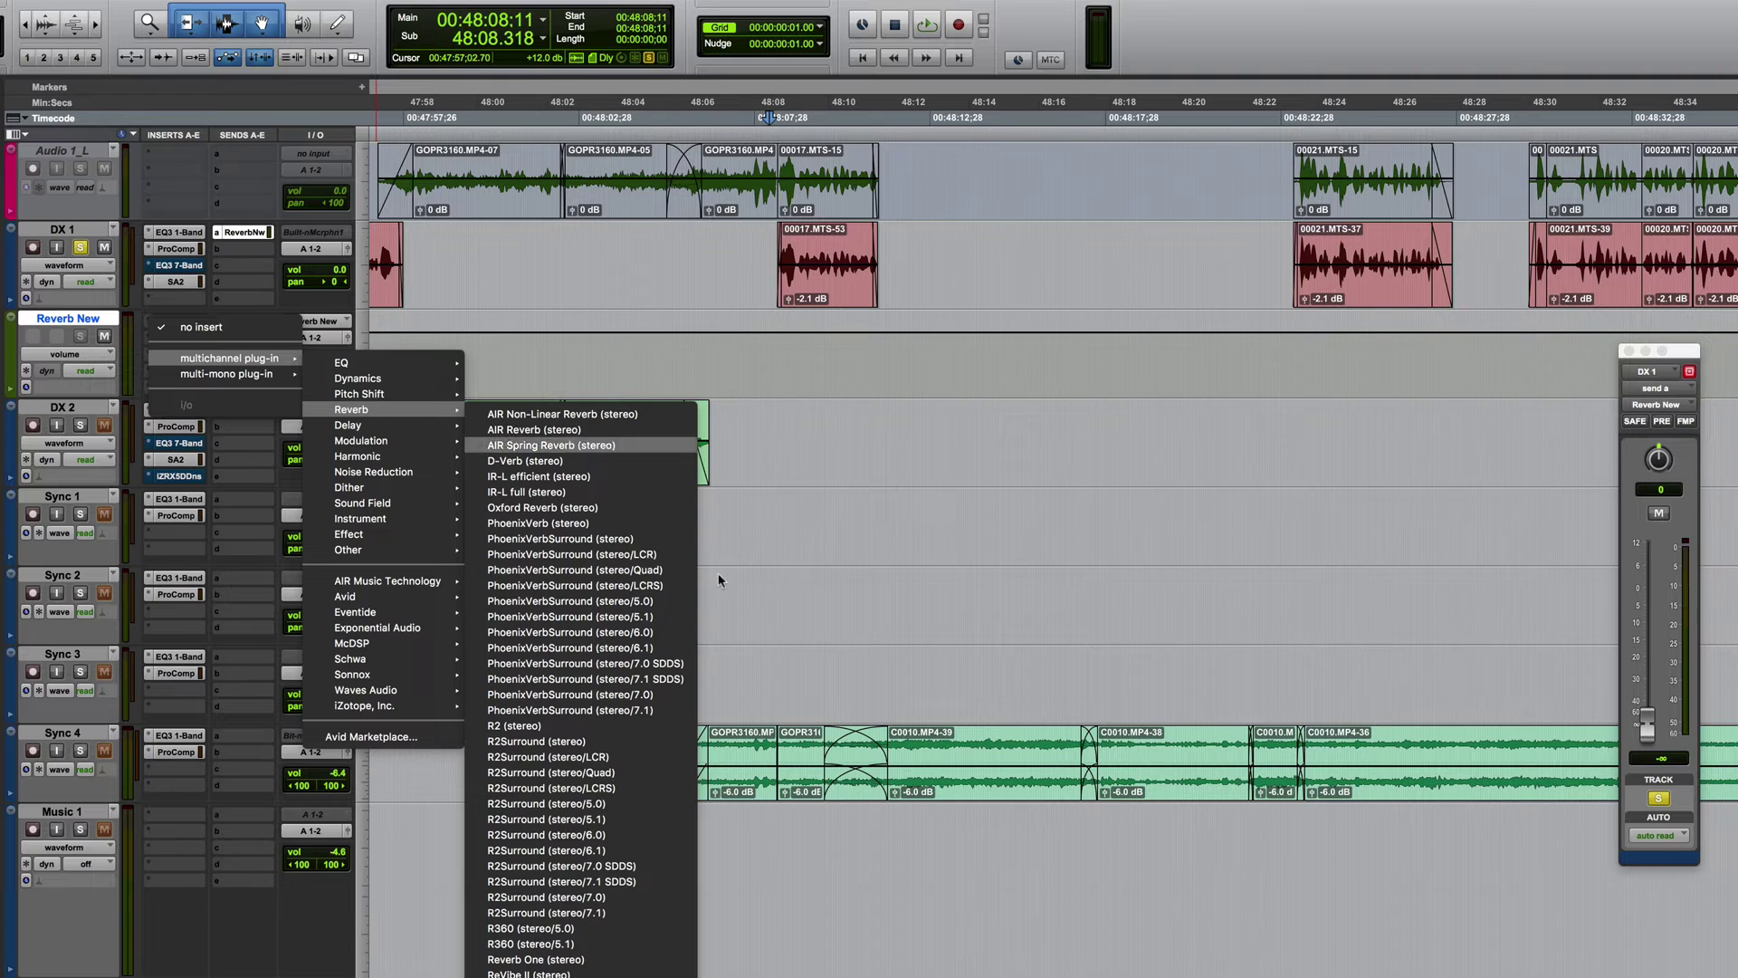
pyautogui.click(492, 304)
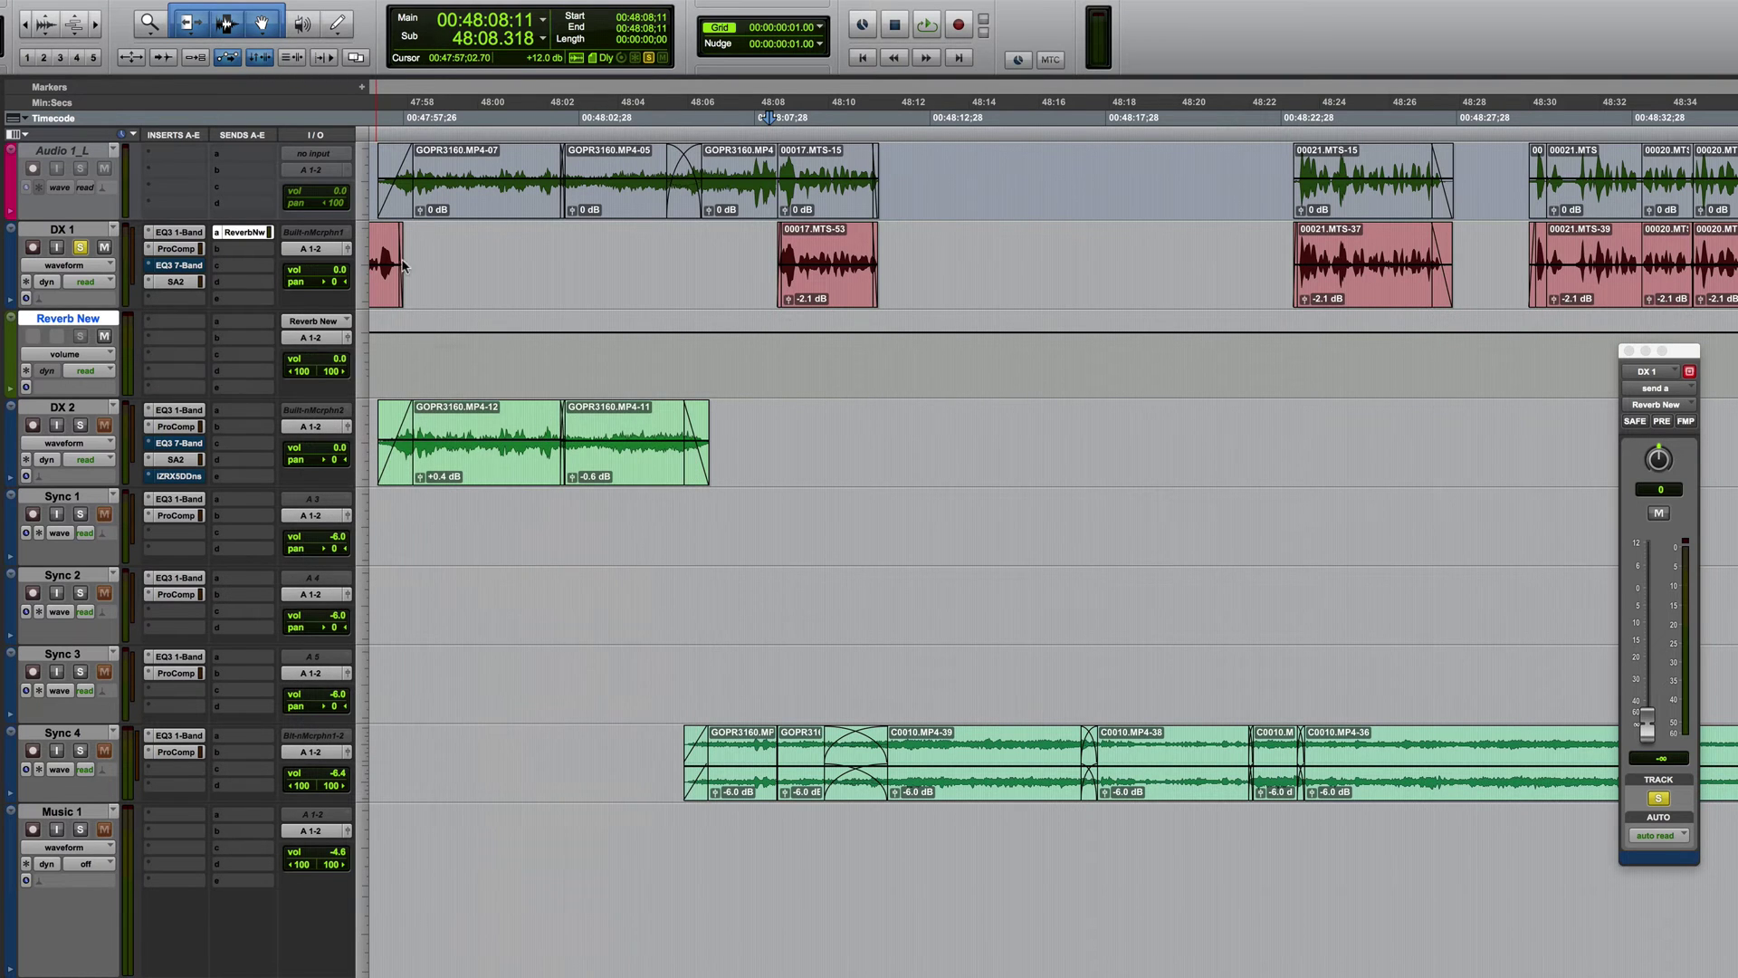
pyautogui.press('space')
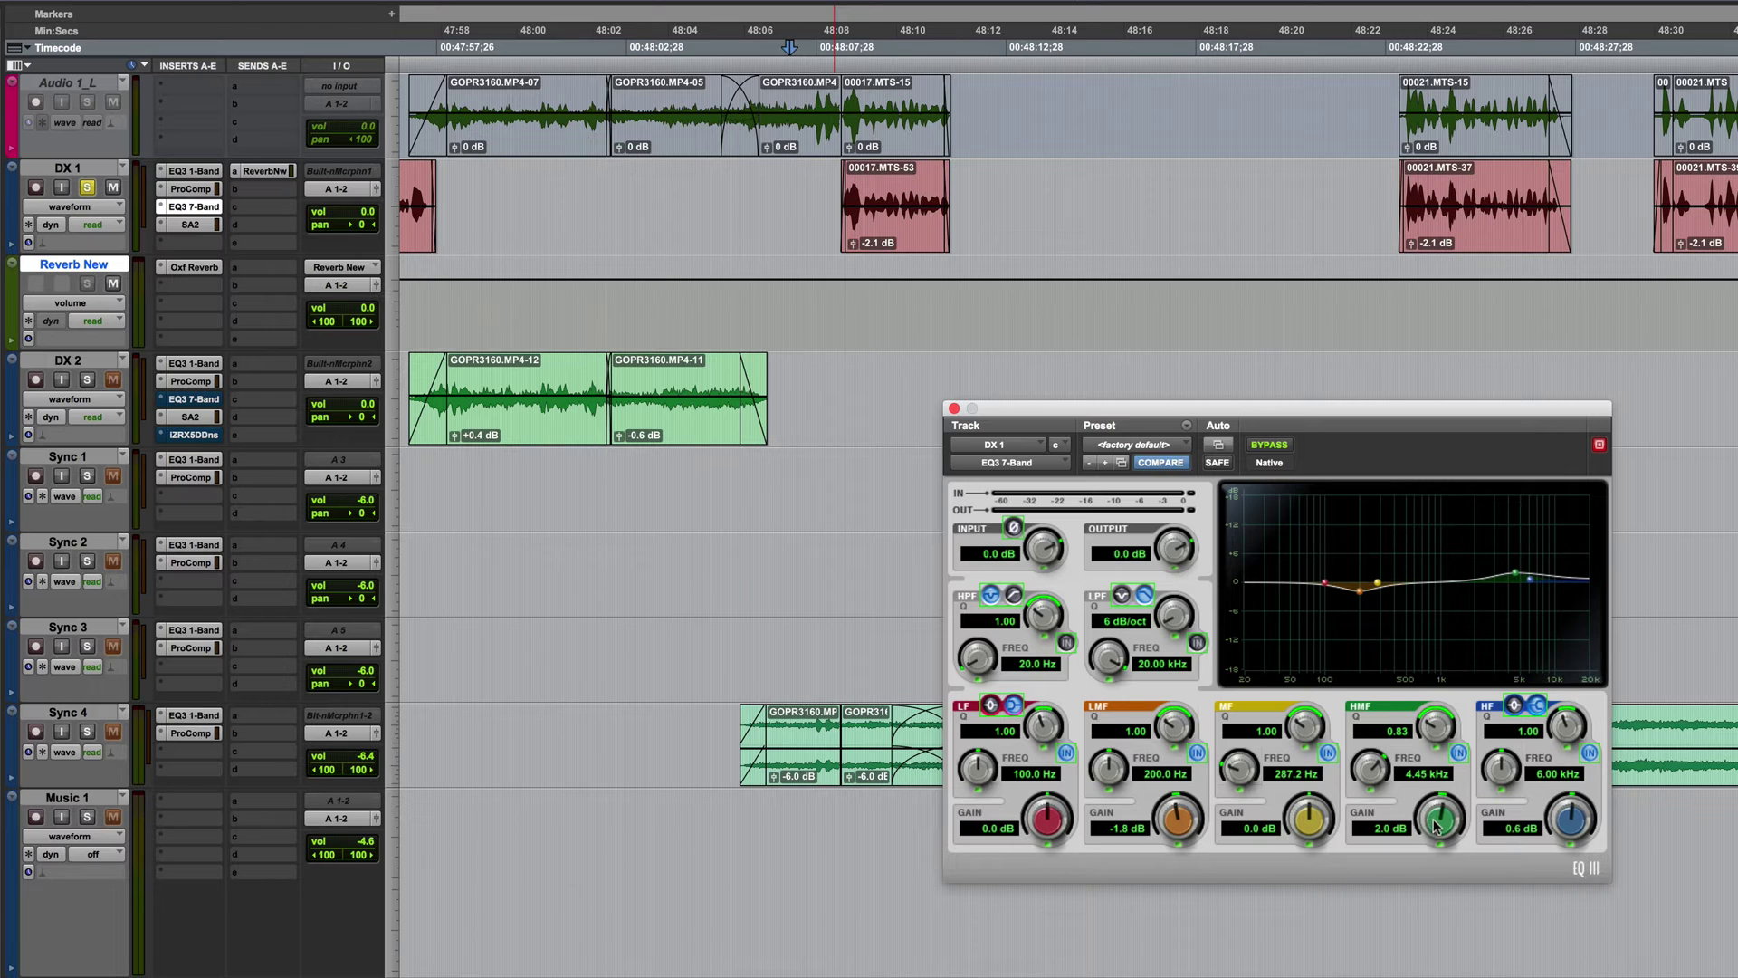
# - Show DX 1's EQ3 7-Band High-Mid Band Freq automation lane
pyautogui.click(78, 208)
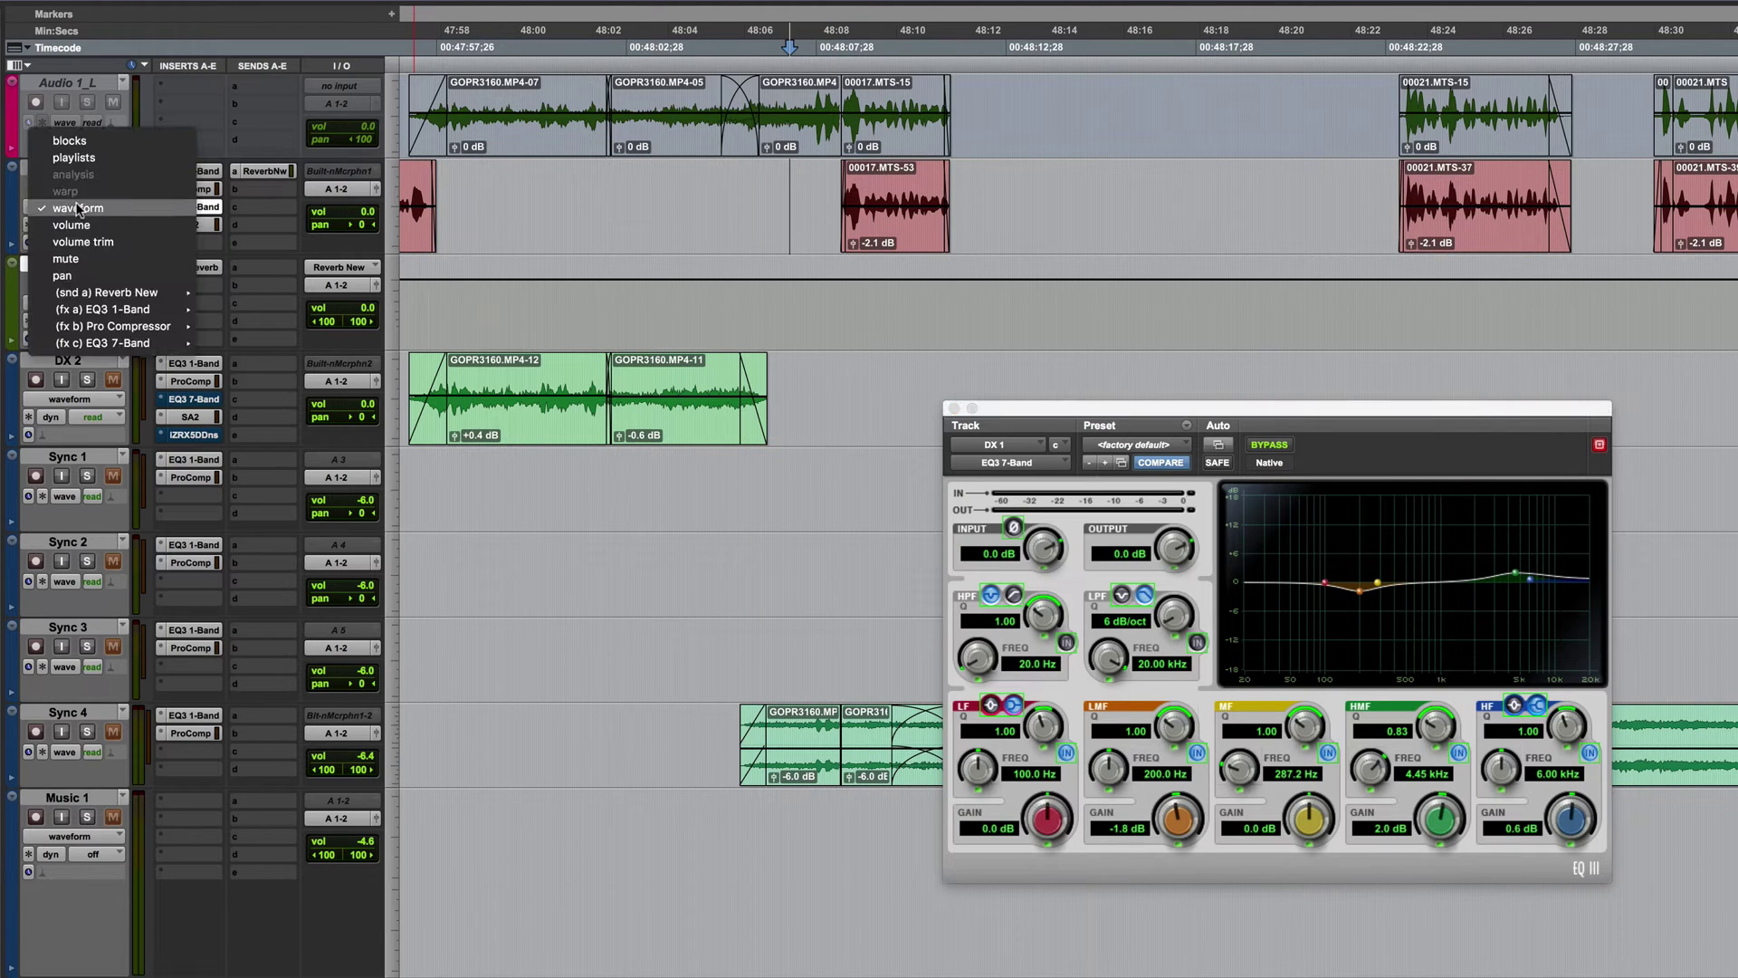
pyautogui.moveTo(156, 344)
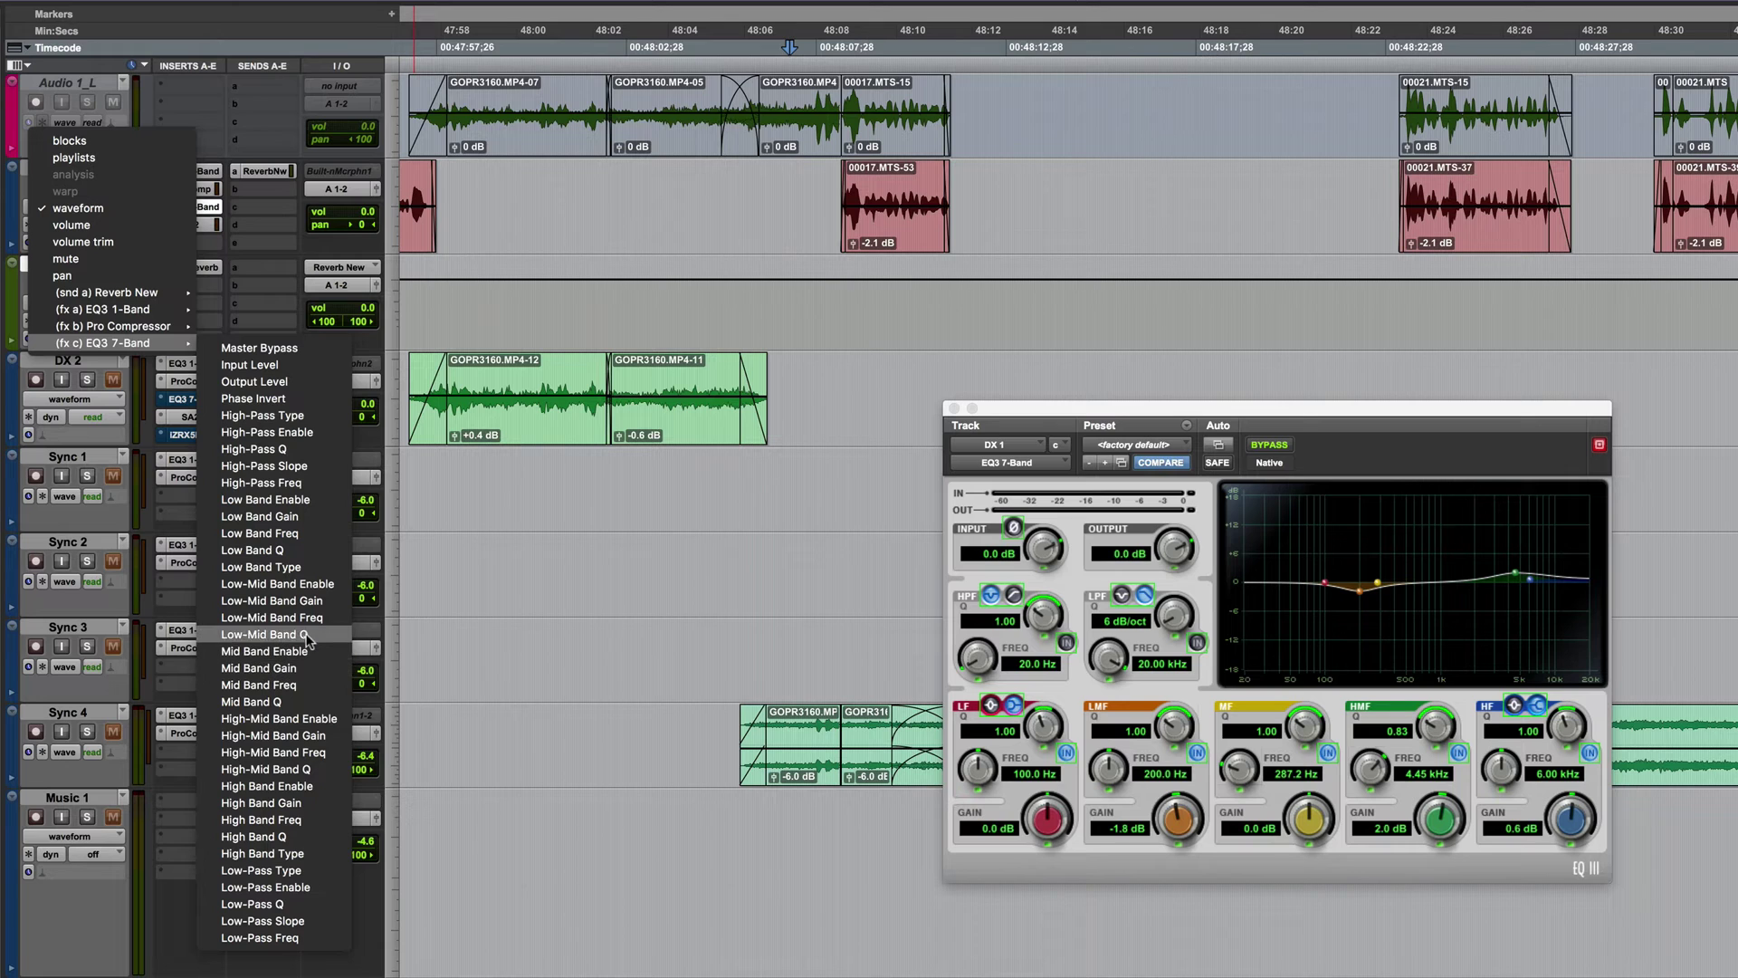
pyautogui.click(305, 754)
# - Lower the high-mid frequency automation to 1.33 kHz across the 00017.MTS-15 clip
pyautogui.press('space')
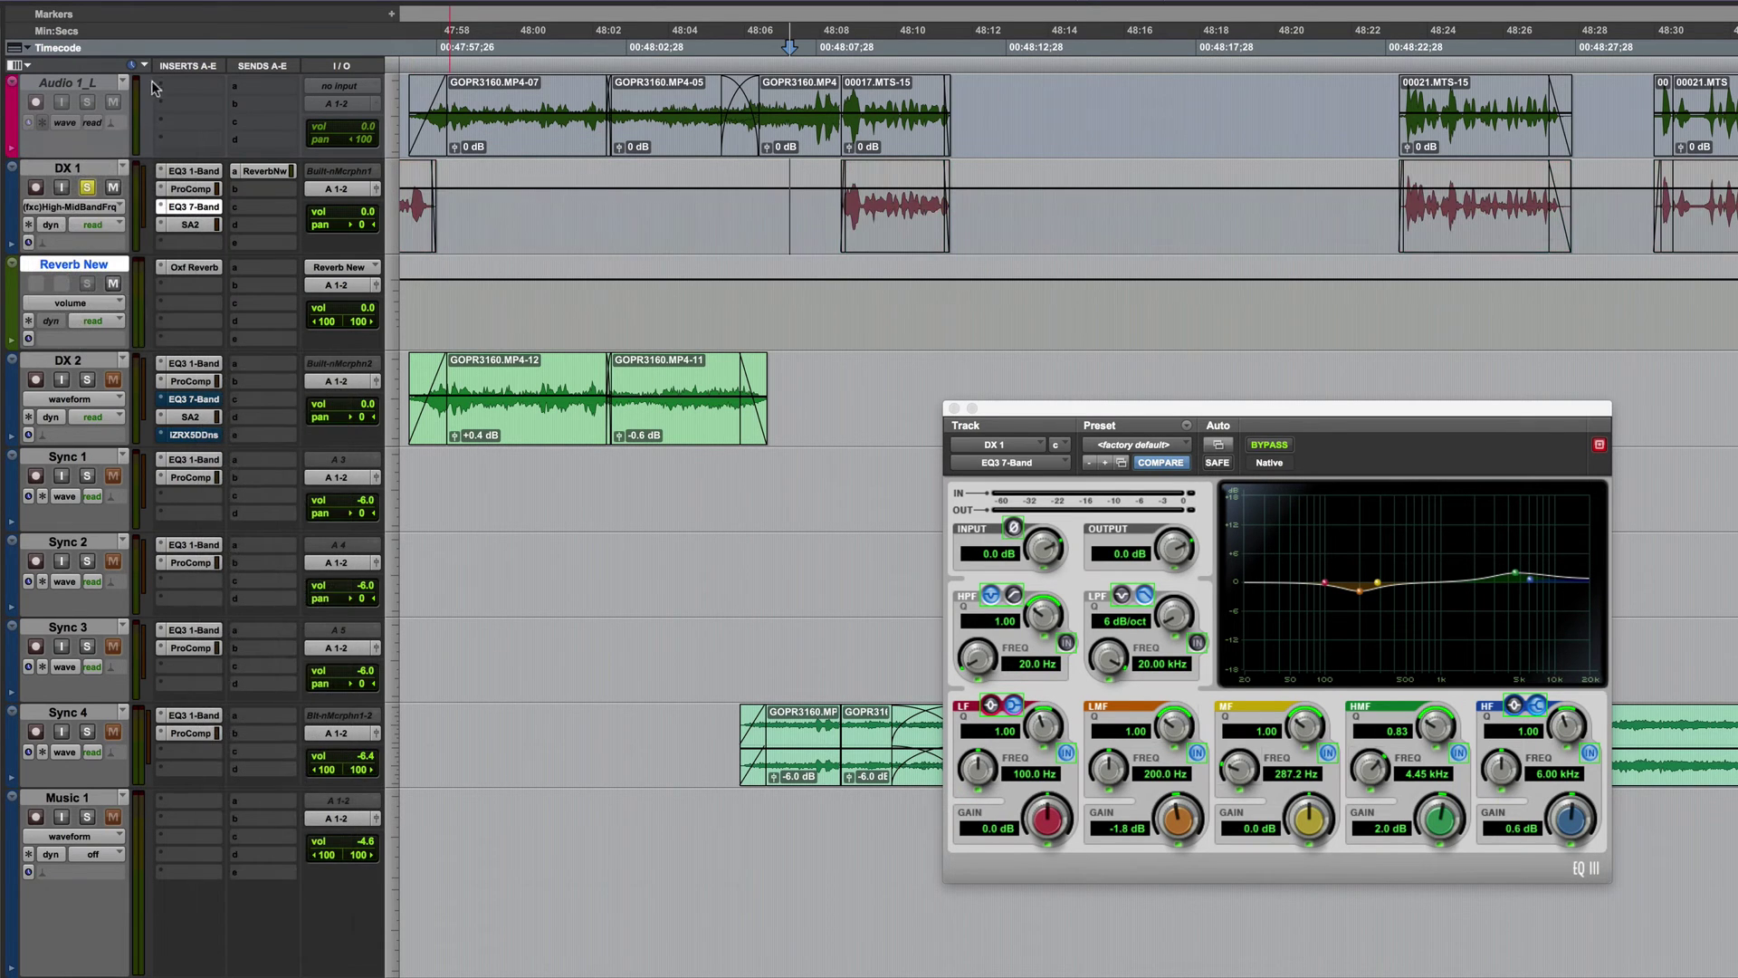
pyautogui.click(900, 226)
pyautogui.moveTo(896, 165); pyautogui.dragTo(883, 188)
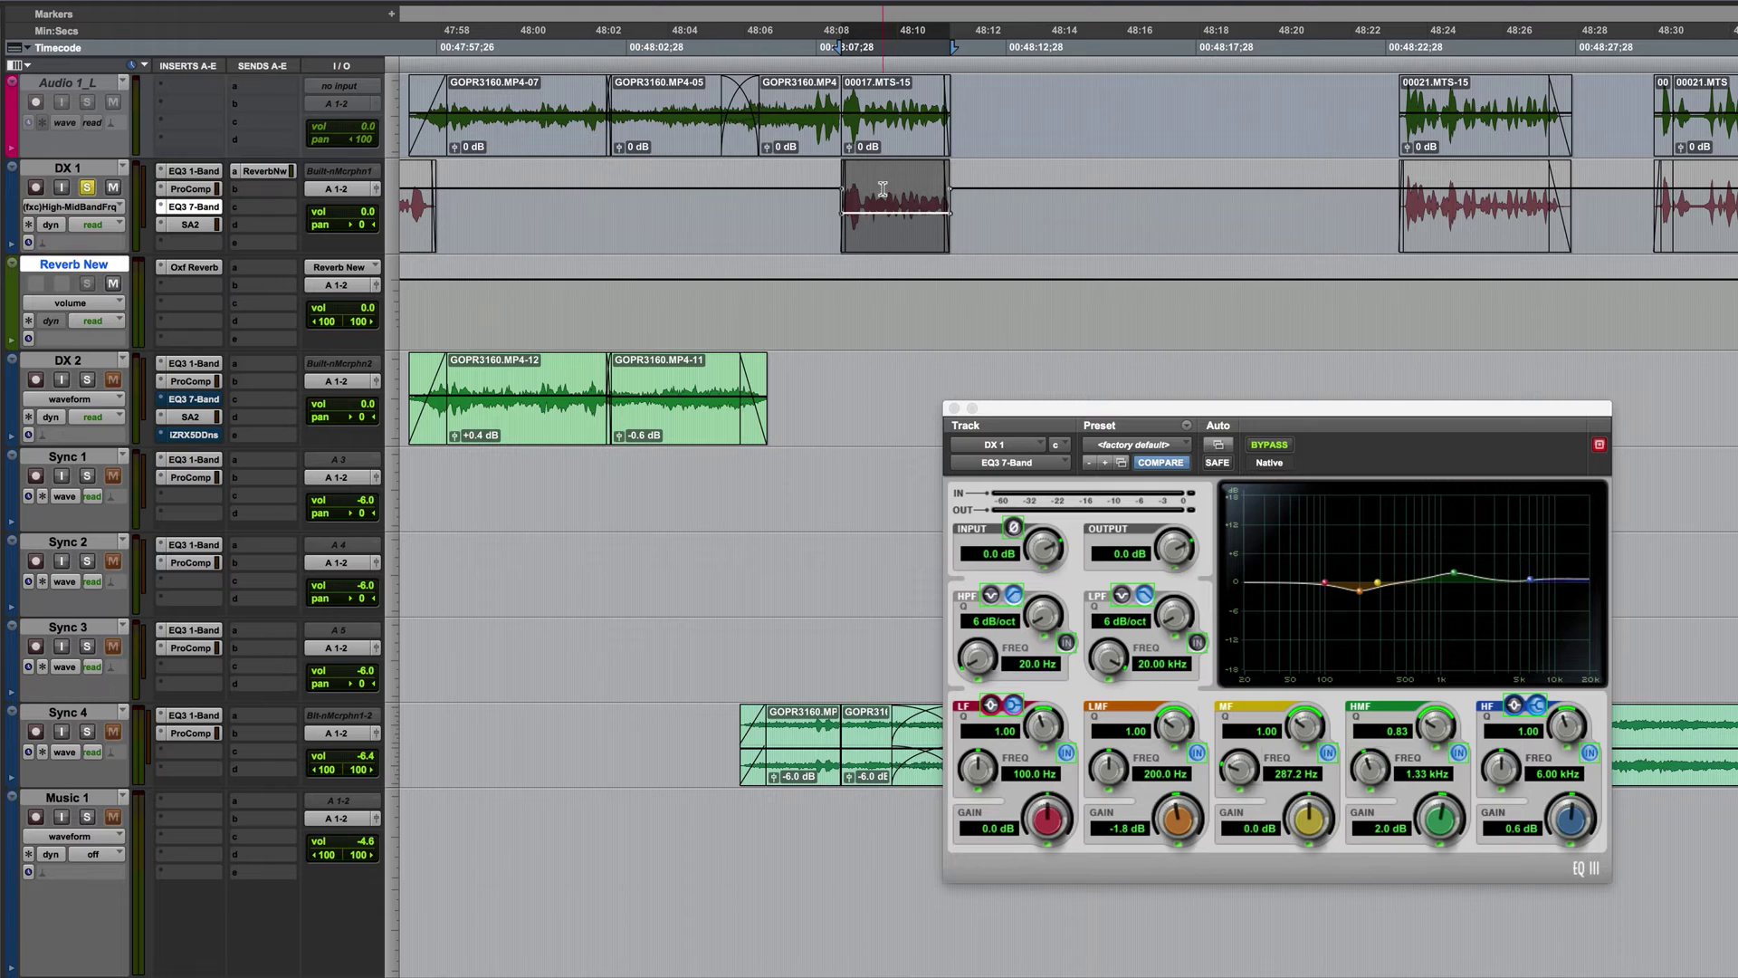
pyautogui.click(821, 204)
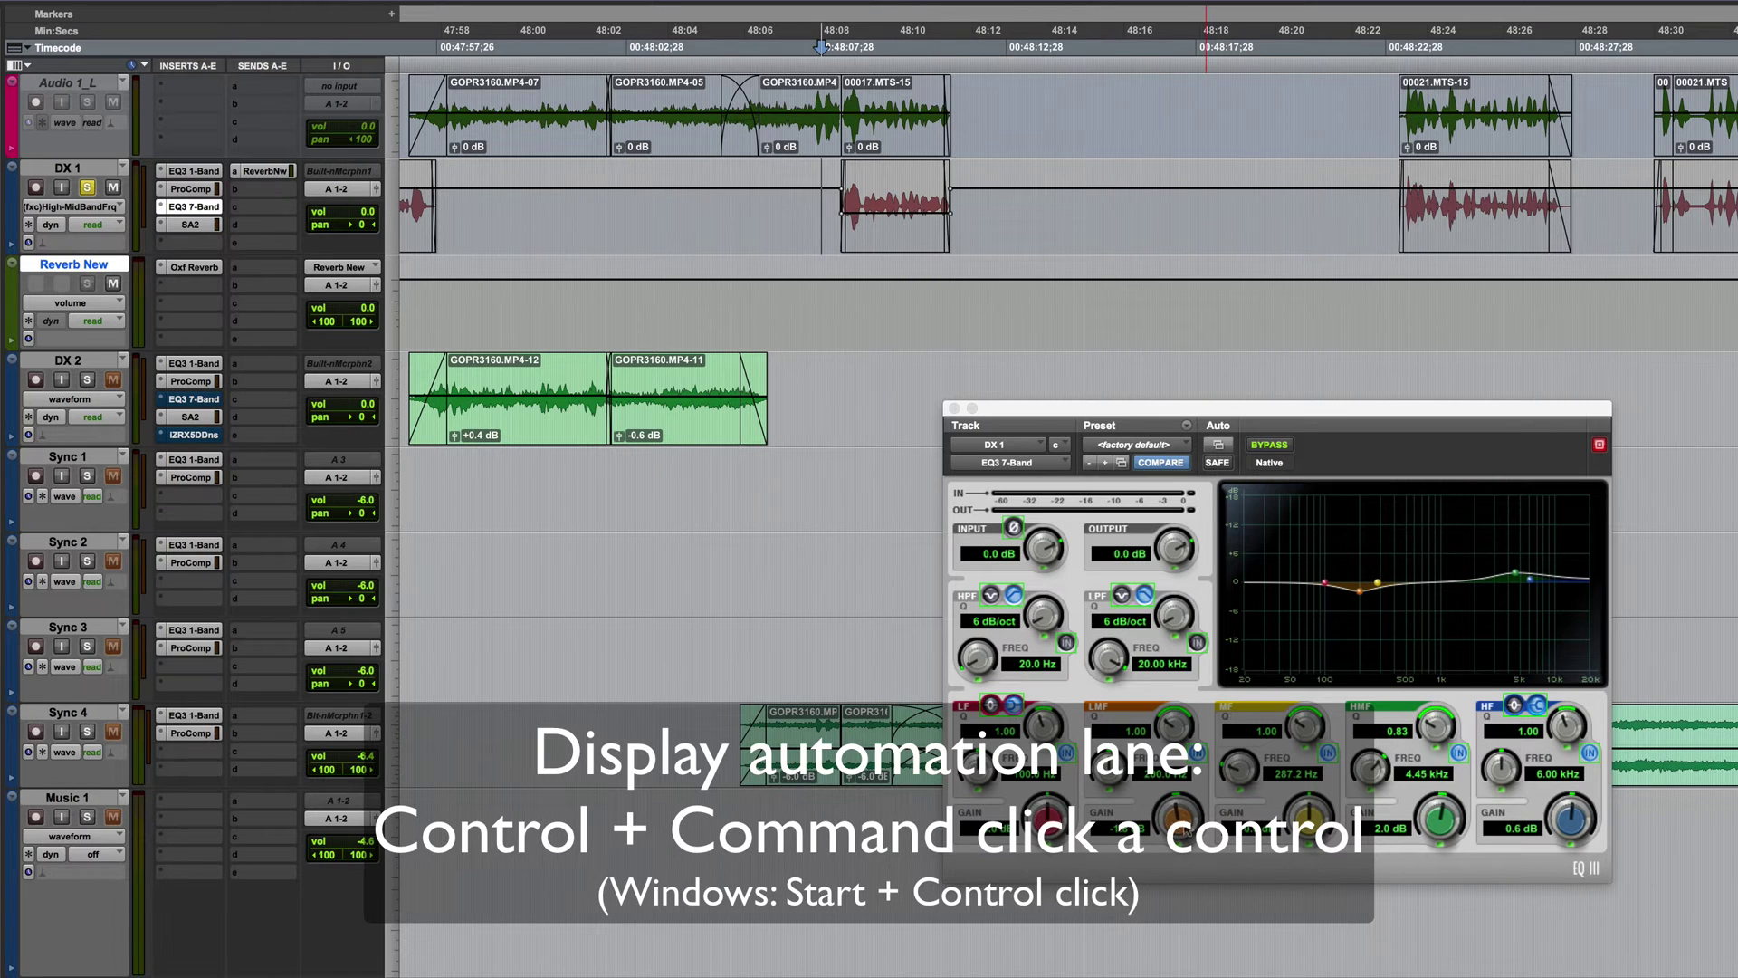
# - Cycle DX 1's automation lane through LMF Gain, HF Gain, LMF Q and LF Gain
pyautogui.keyDown('ctrl'); pyautogui.keyDown('super'); pyautogui.click(1181, 824); pyautogui.keyUp('super'); pyautogui.keyUp('ctrl')
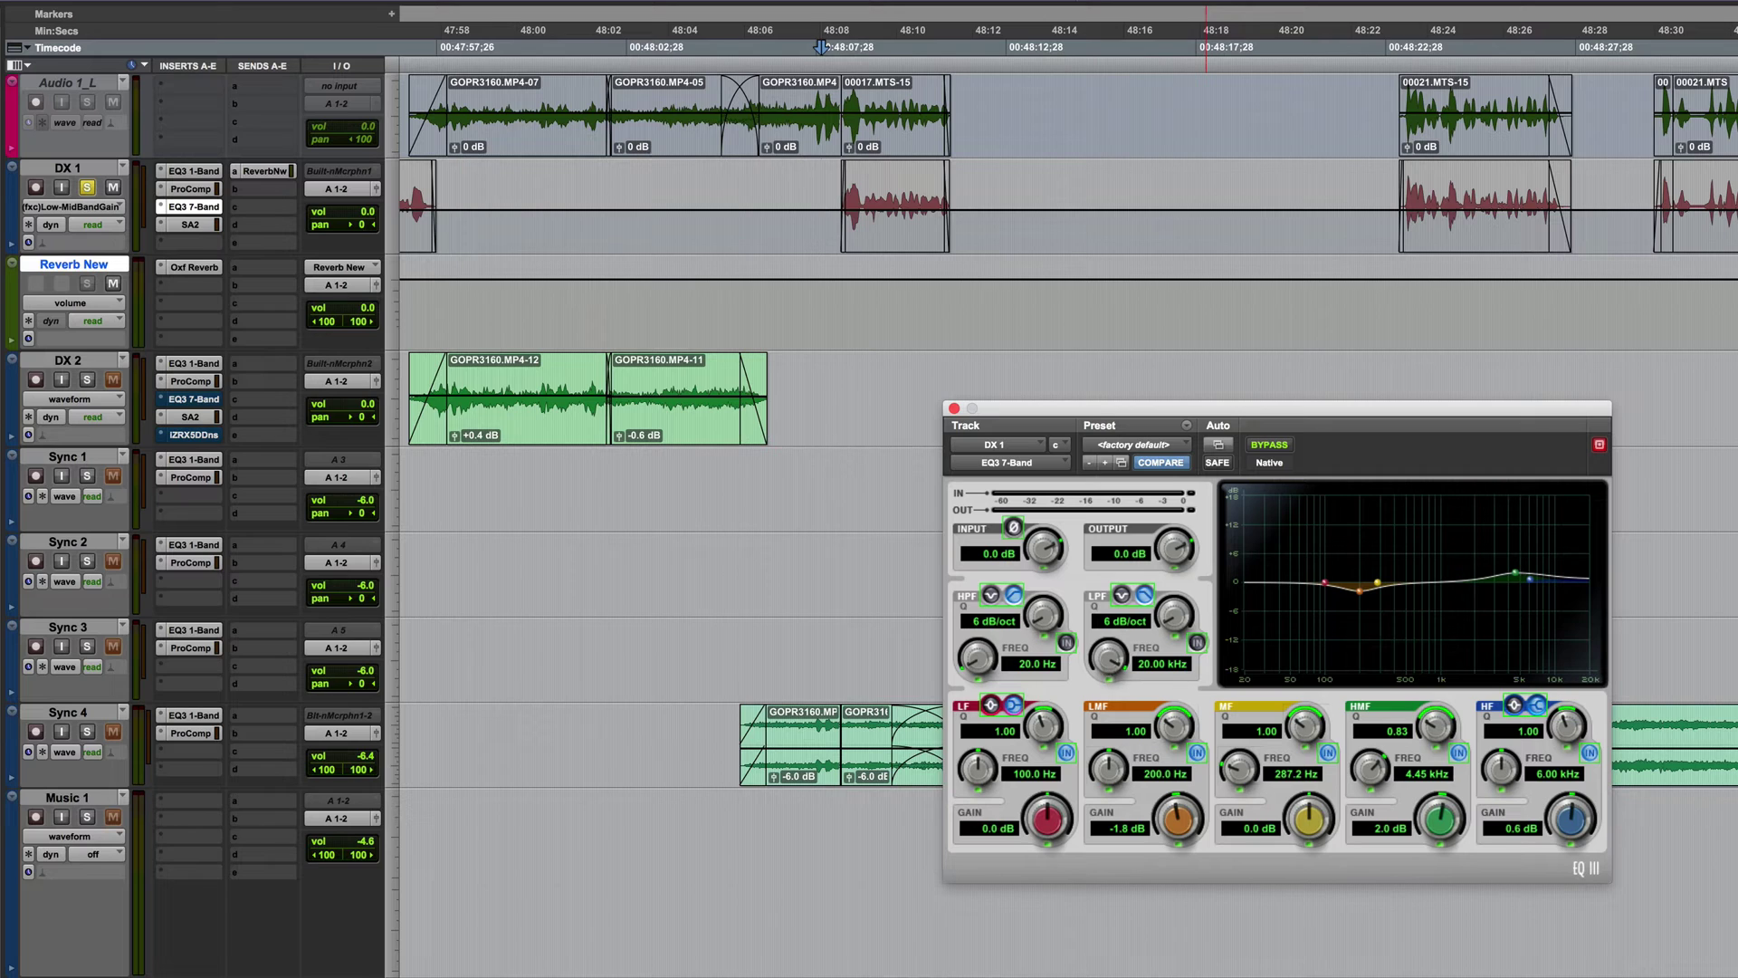
pyautogui.keyDown('ctrl'); pyautogui.keyDown('super'); pyautogui.click(1590, 829); pyautogui.keyUp('super'); pyautogui.keyUp('ctrl')
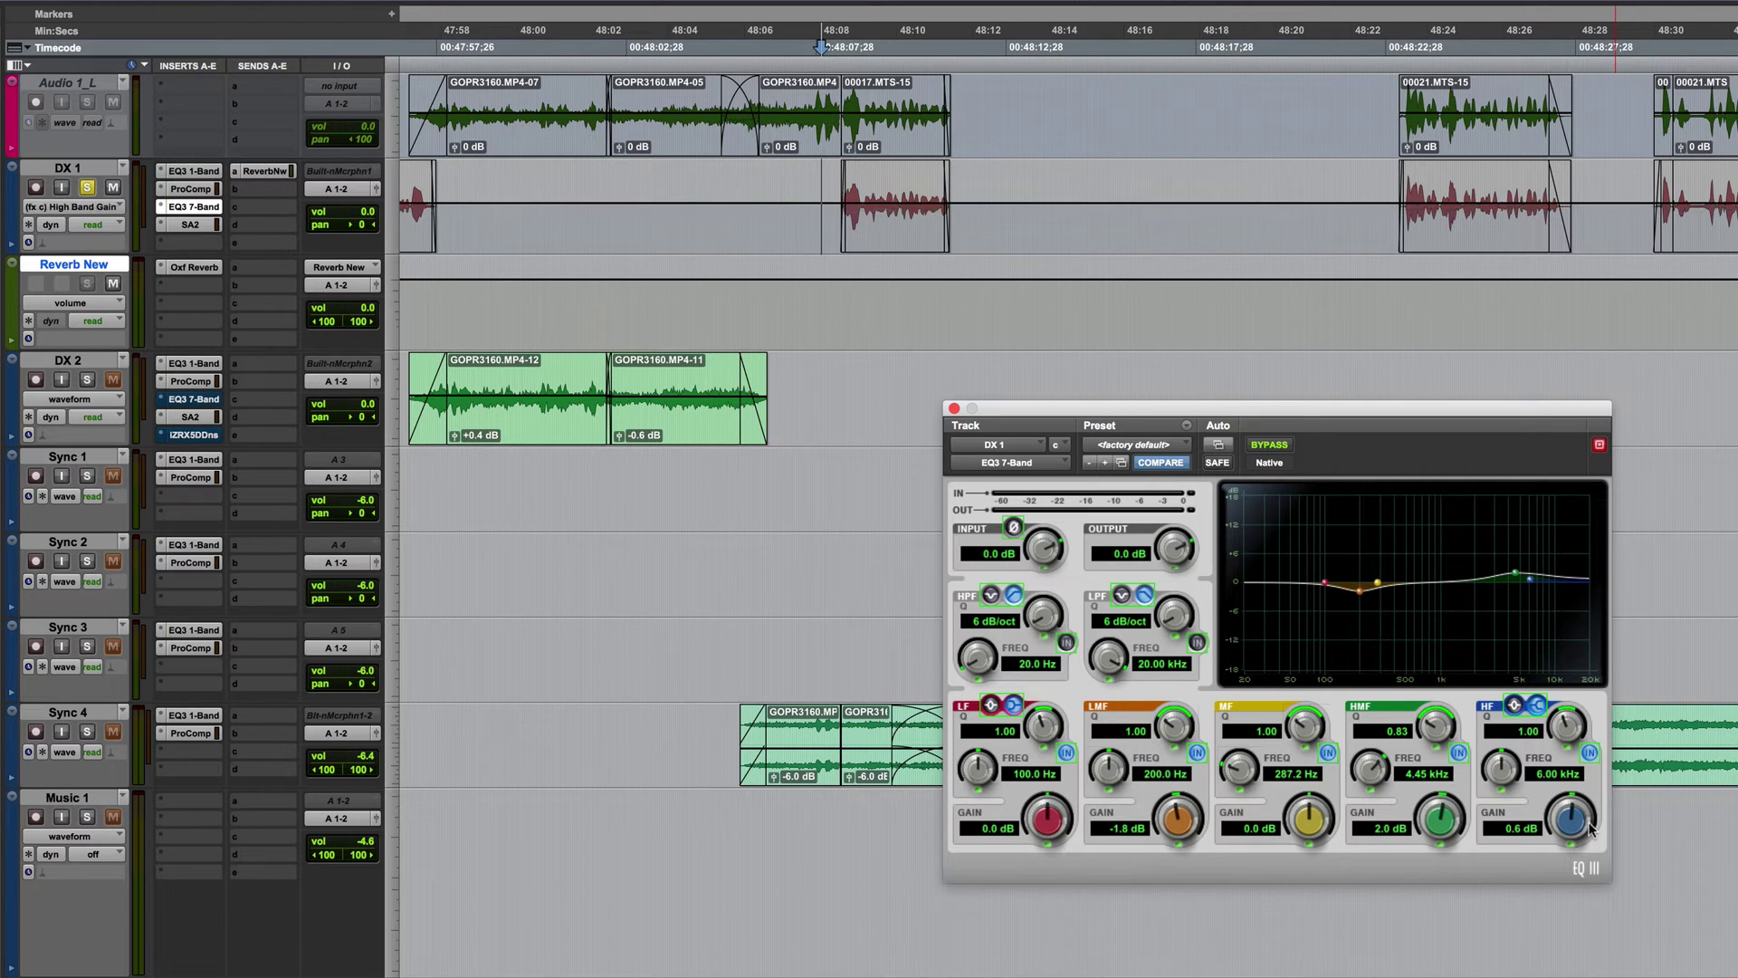
pyautogui.keyDown('ctrl'); pyautogui.keyDown('super'); pyautogui.click(1180, 726); pyautogui.keyUp('super'); pyautogui.keyUp('ctrl')
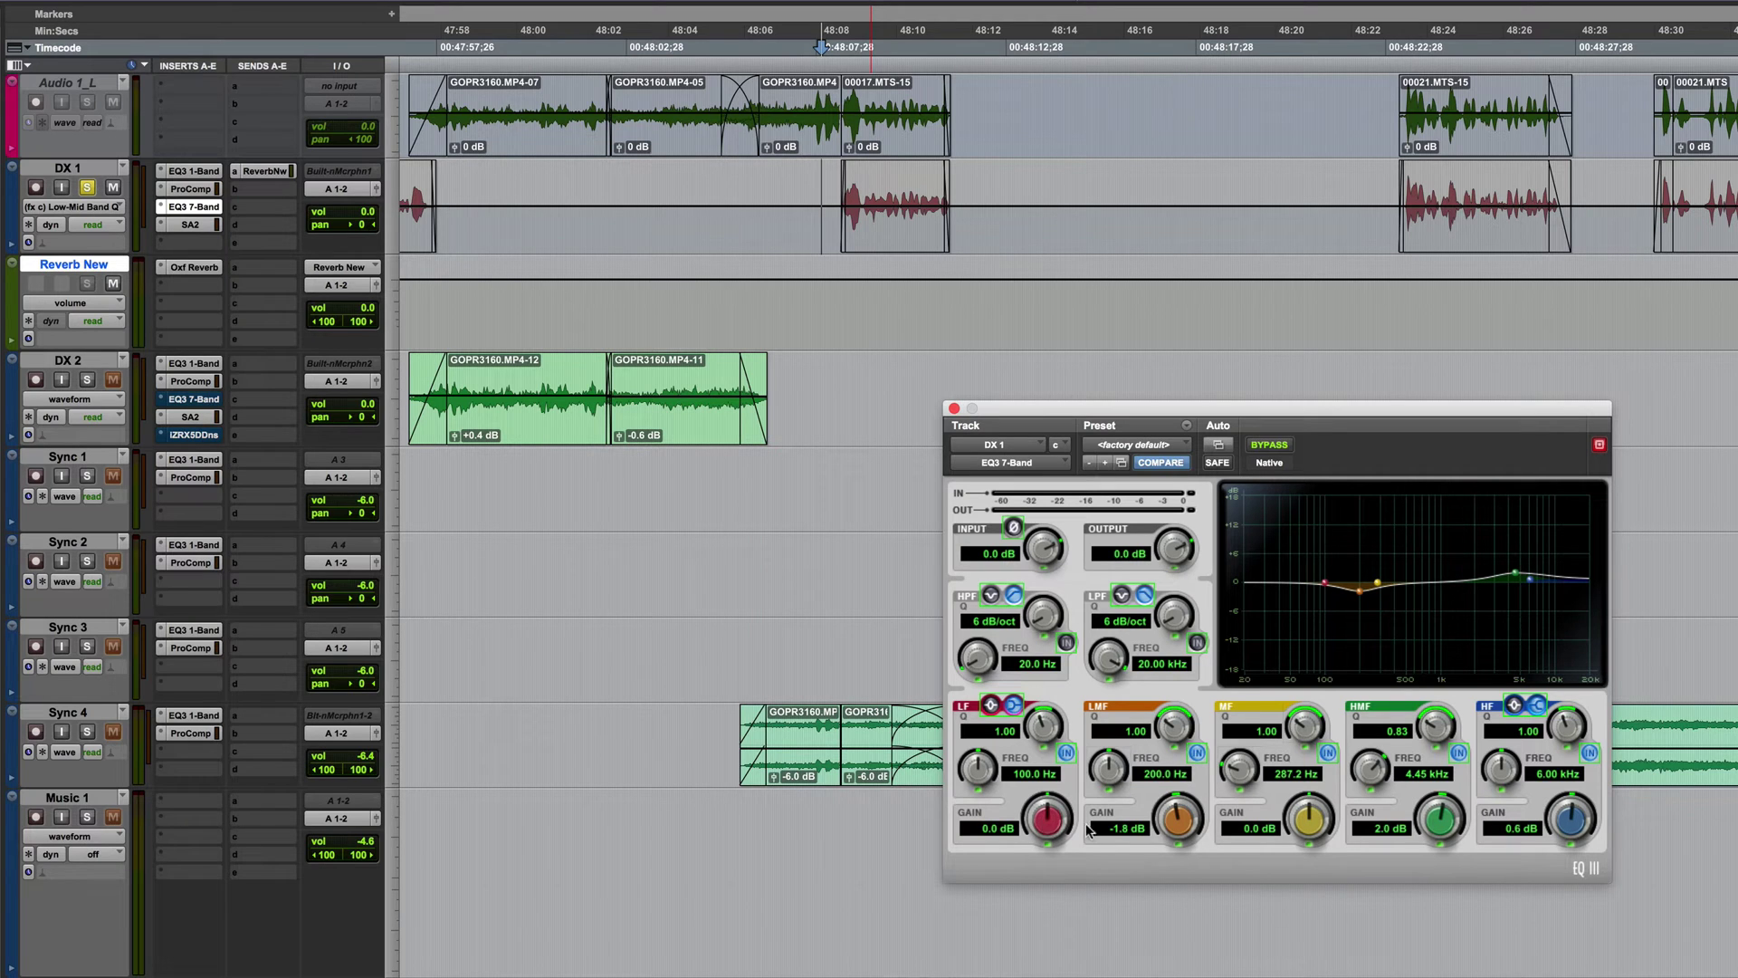
pyautogui.keyDown('ctrl'); pyautogui.keyDown('super'); pyautogui.click(1045, 822); pyautogui.keyUp('super'); pyautogui.keyUp('ctrl')
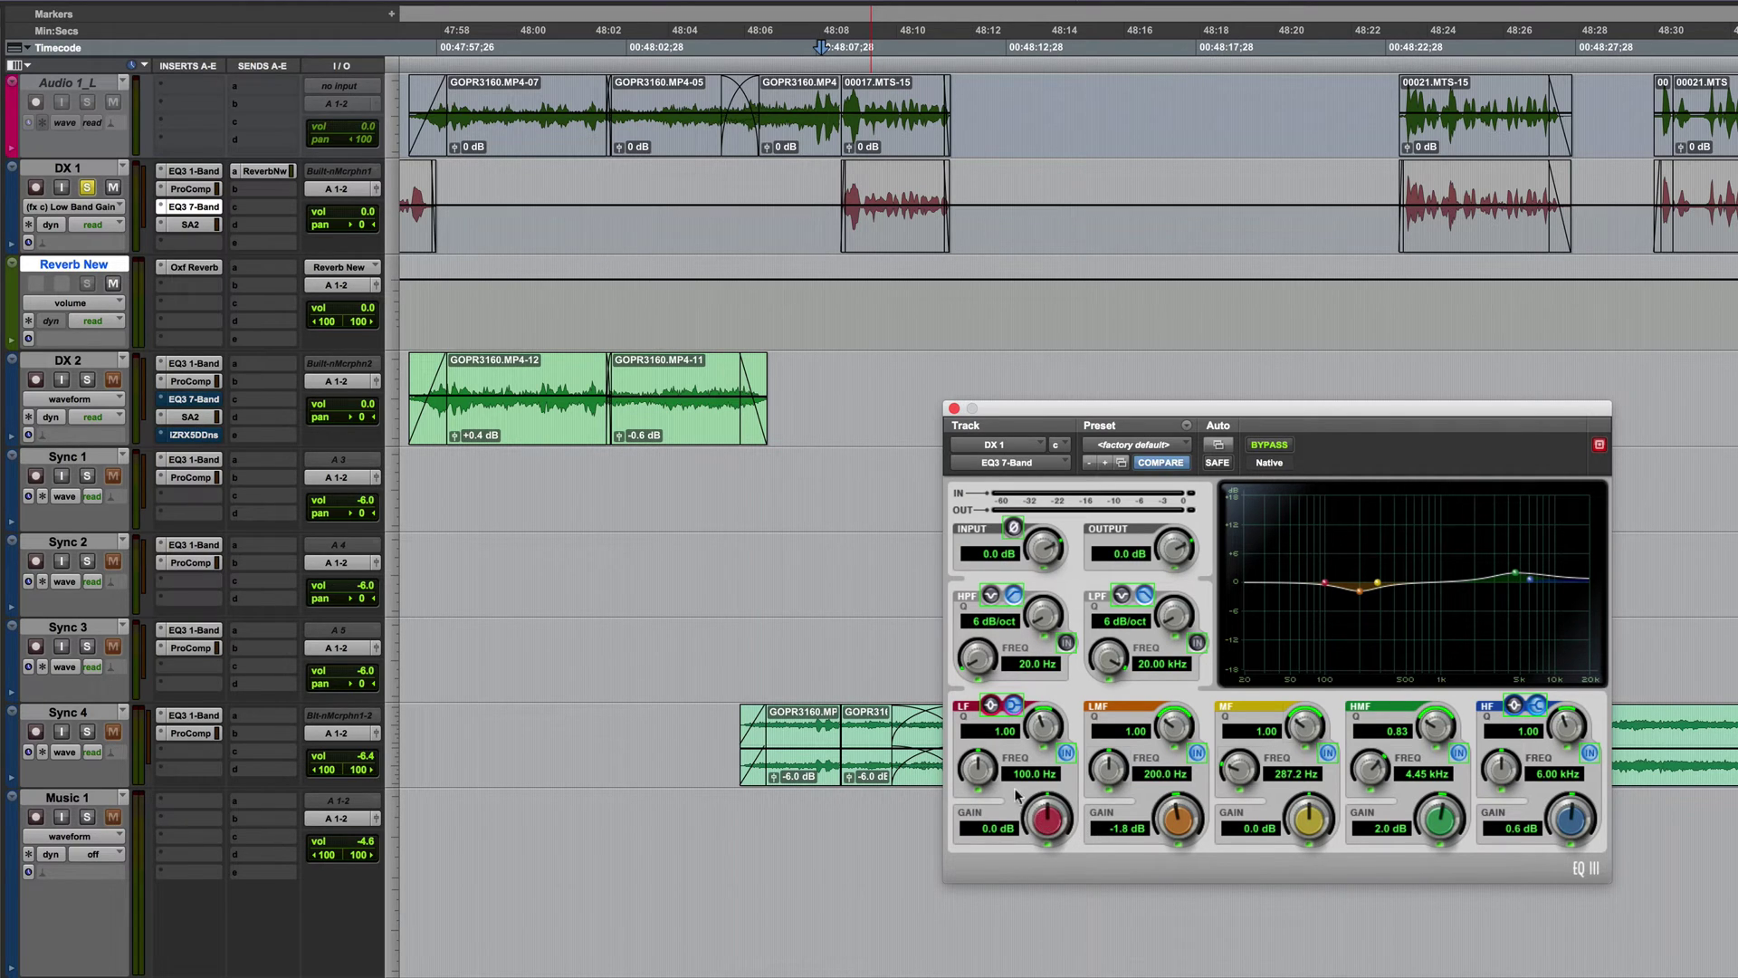
# - Open DX 1's output window and switch its lane to volume, then mute automation
pyautogui.click(375, 188)
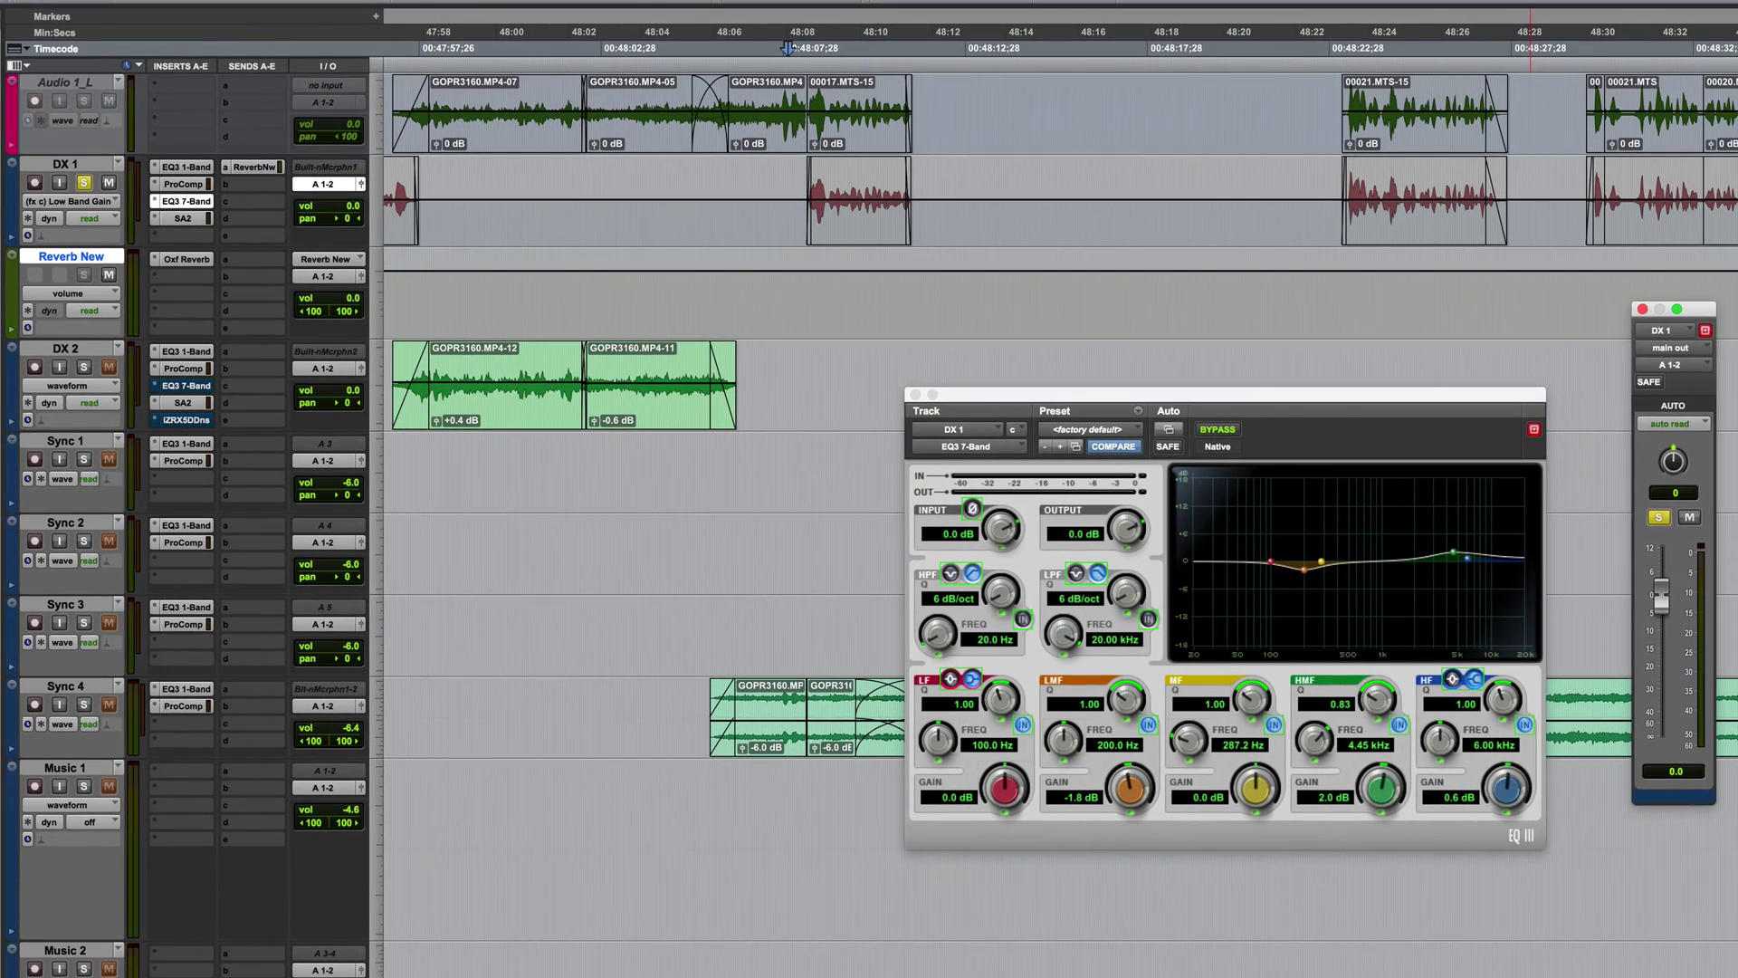
pyautogui.moveTo(1704, 317); pyautogui.dragTo(1665, 388)
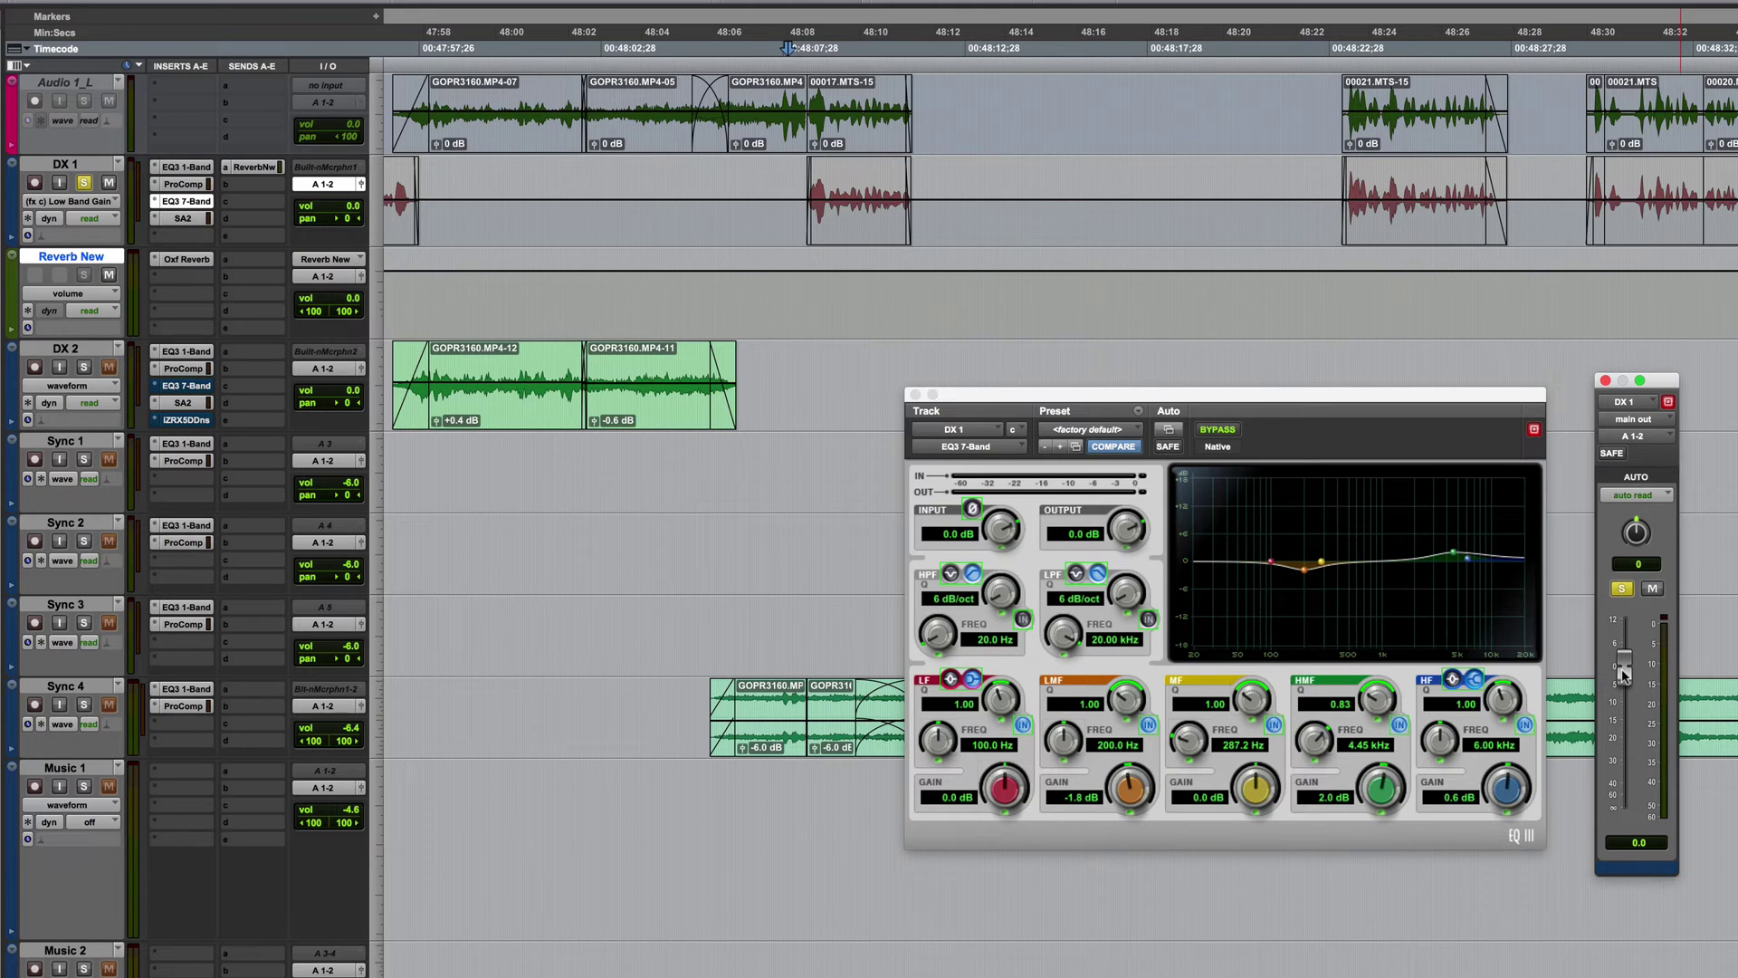
pyautogui.hotkey('ctrl', '-')
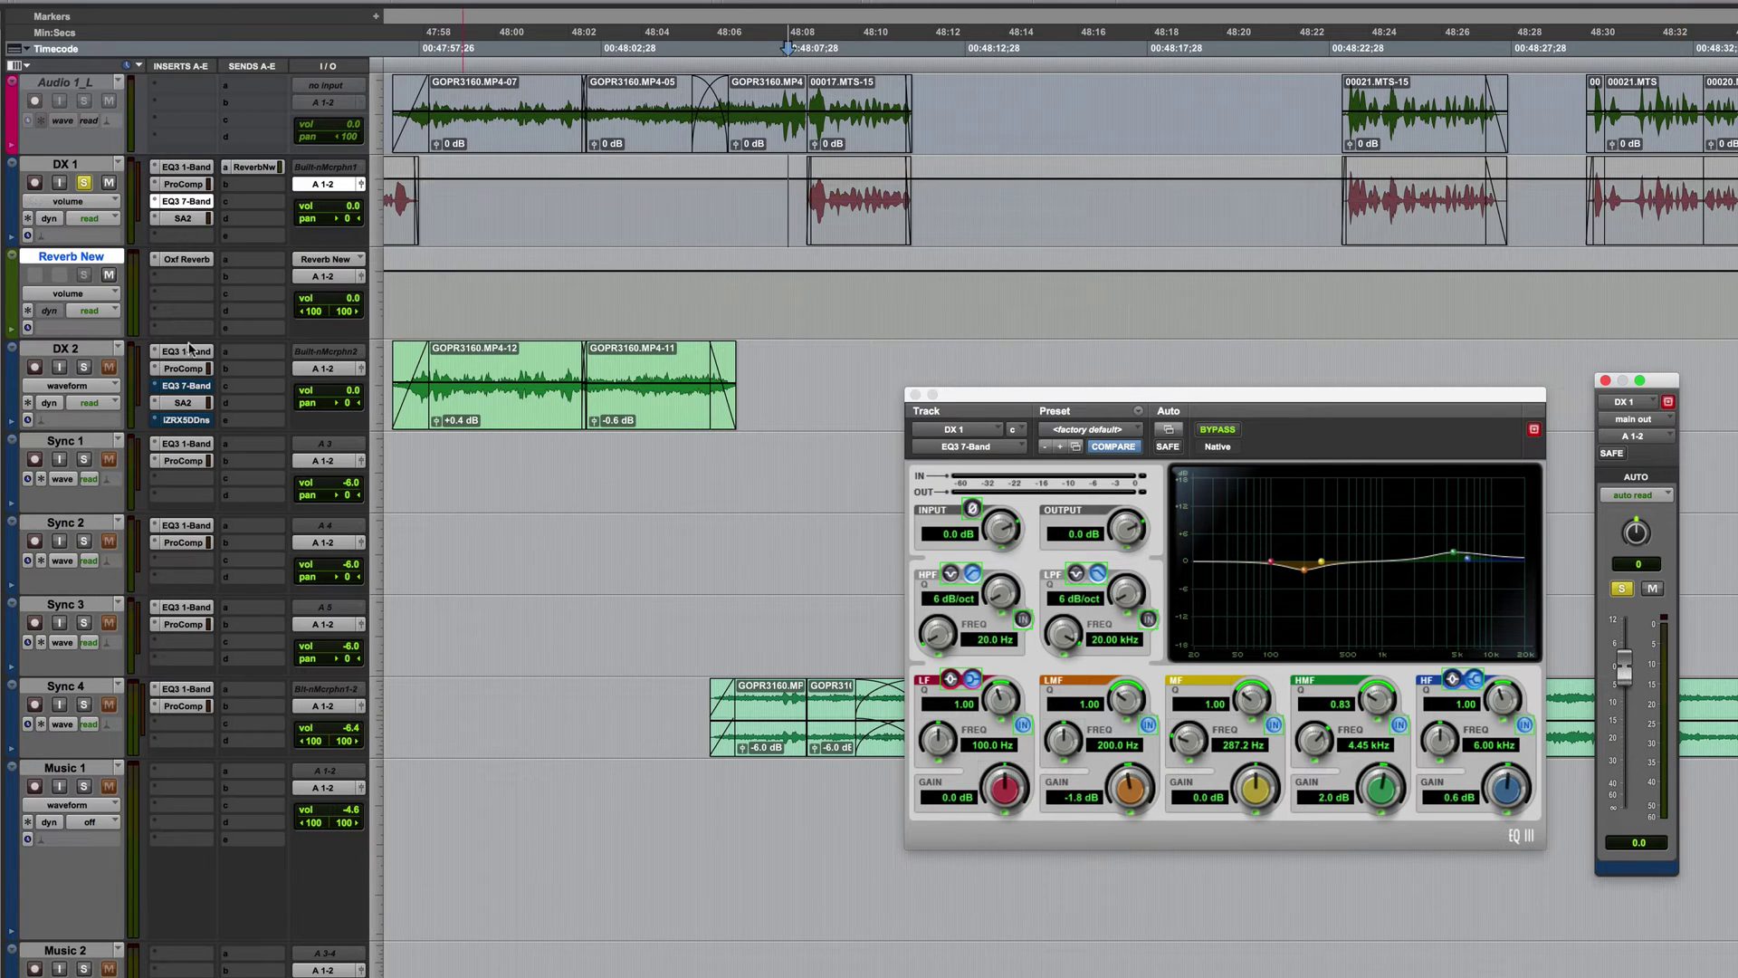
pyautogui.keyDown('ctrl'); pyautogui.keyDown('super'); pyautogui.click(1653, 590); pyautogui.keyUp('super'); pyautogui.keyUp('ctrl')
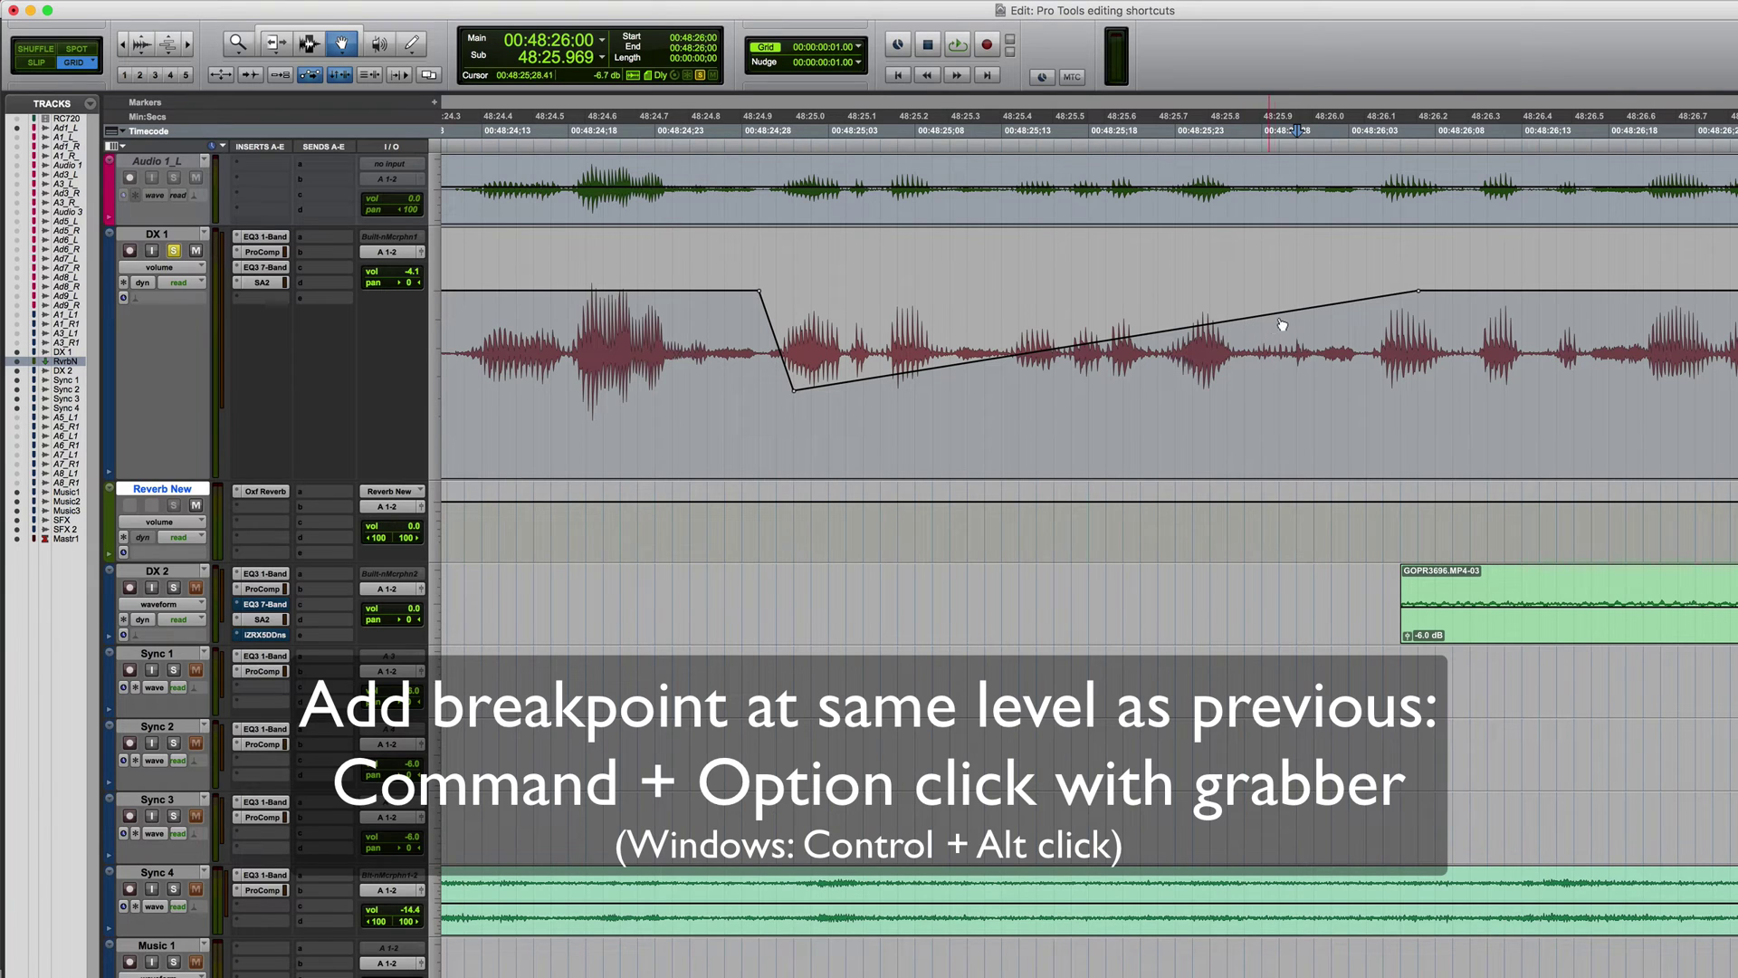
# - Add a DX 1 volume breakpoint at the -22.0 dB low level to hold the dip longer
pyautogui.keyDown('alt'); pyautogui.keyDown('super'); pyautogui.click(1287, 324); pyautogui.keyUp('super'); pyautogui.keyUp('alt')
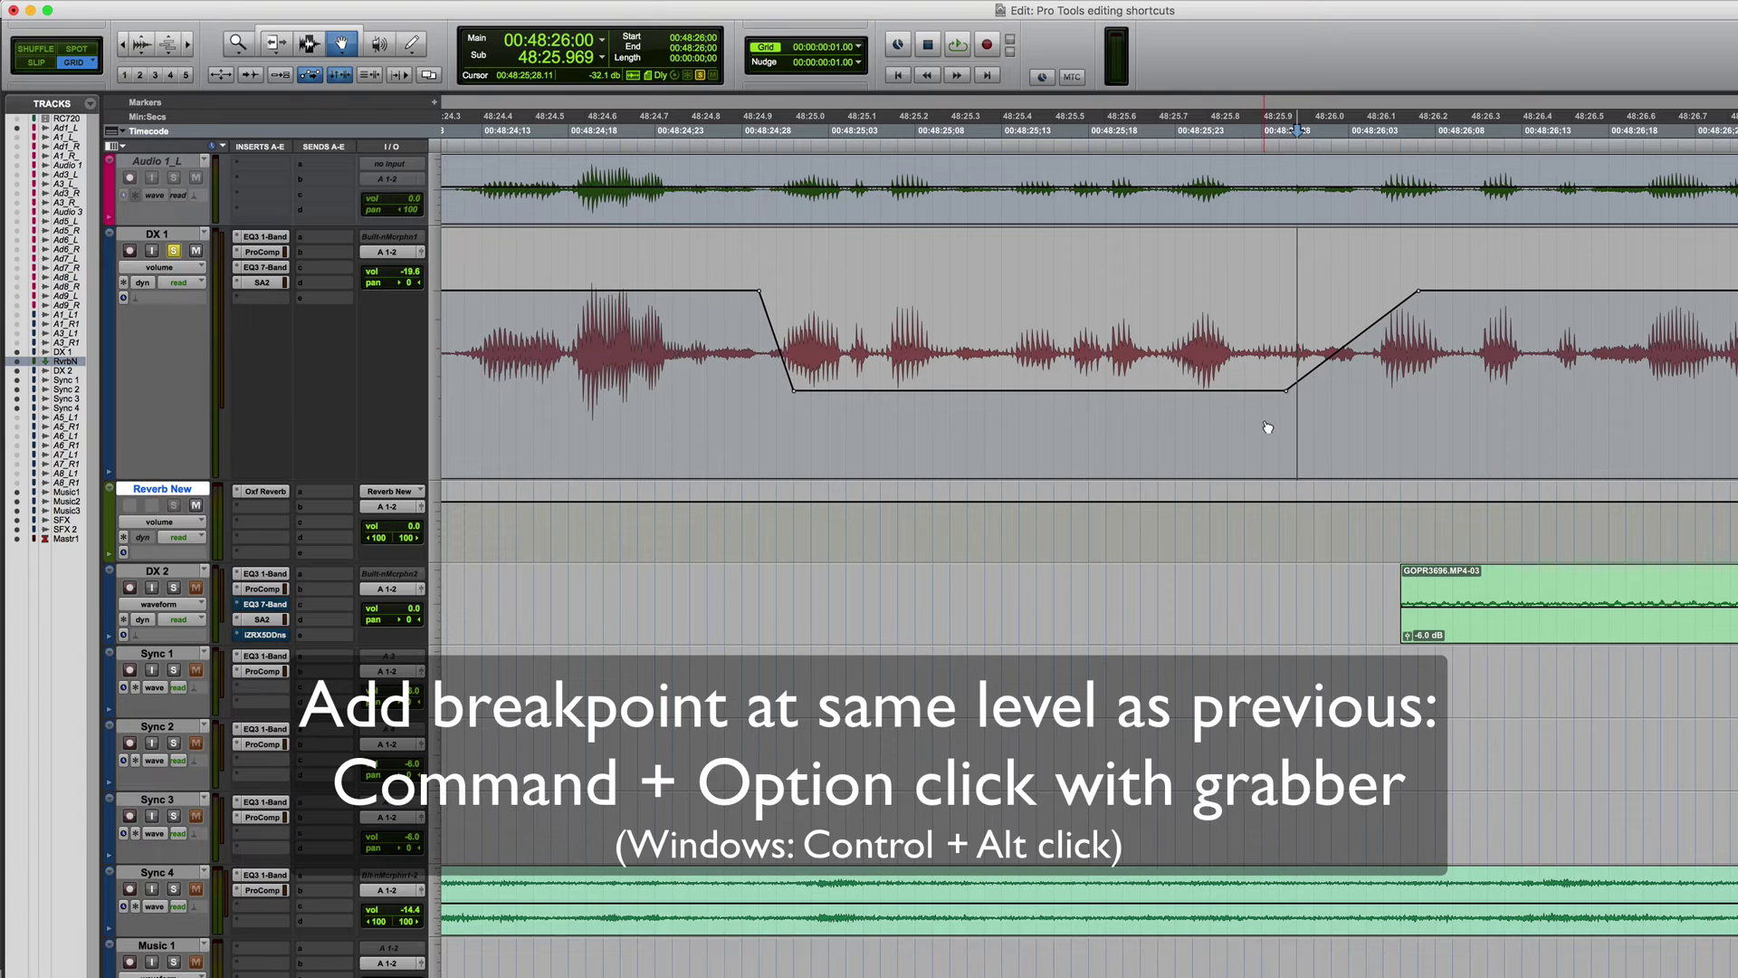
pyautogui.press('super+z')
pyautogui.click(794, 390)
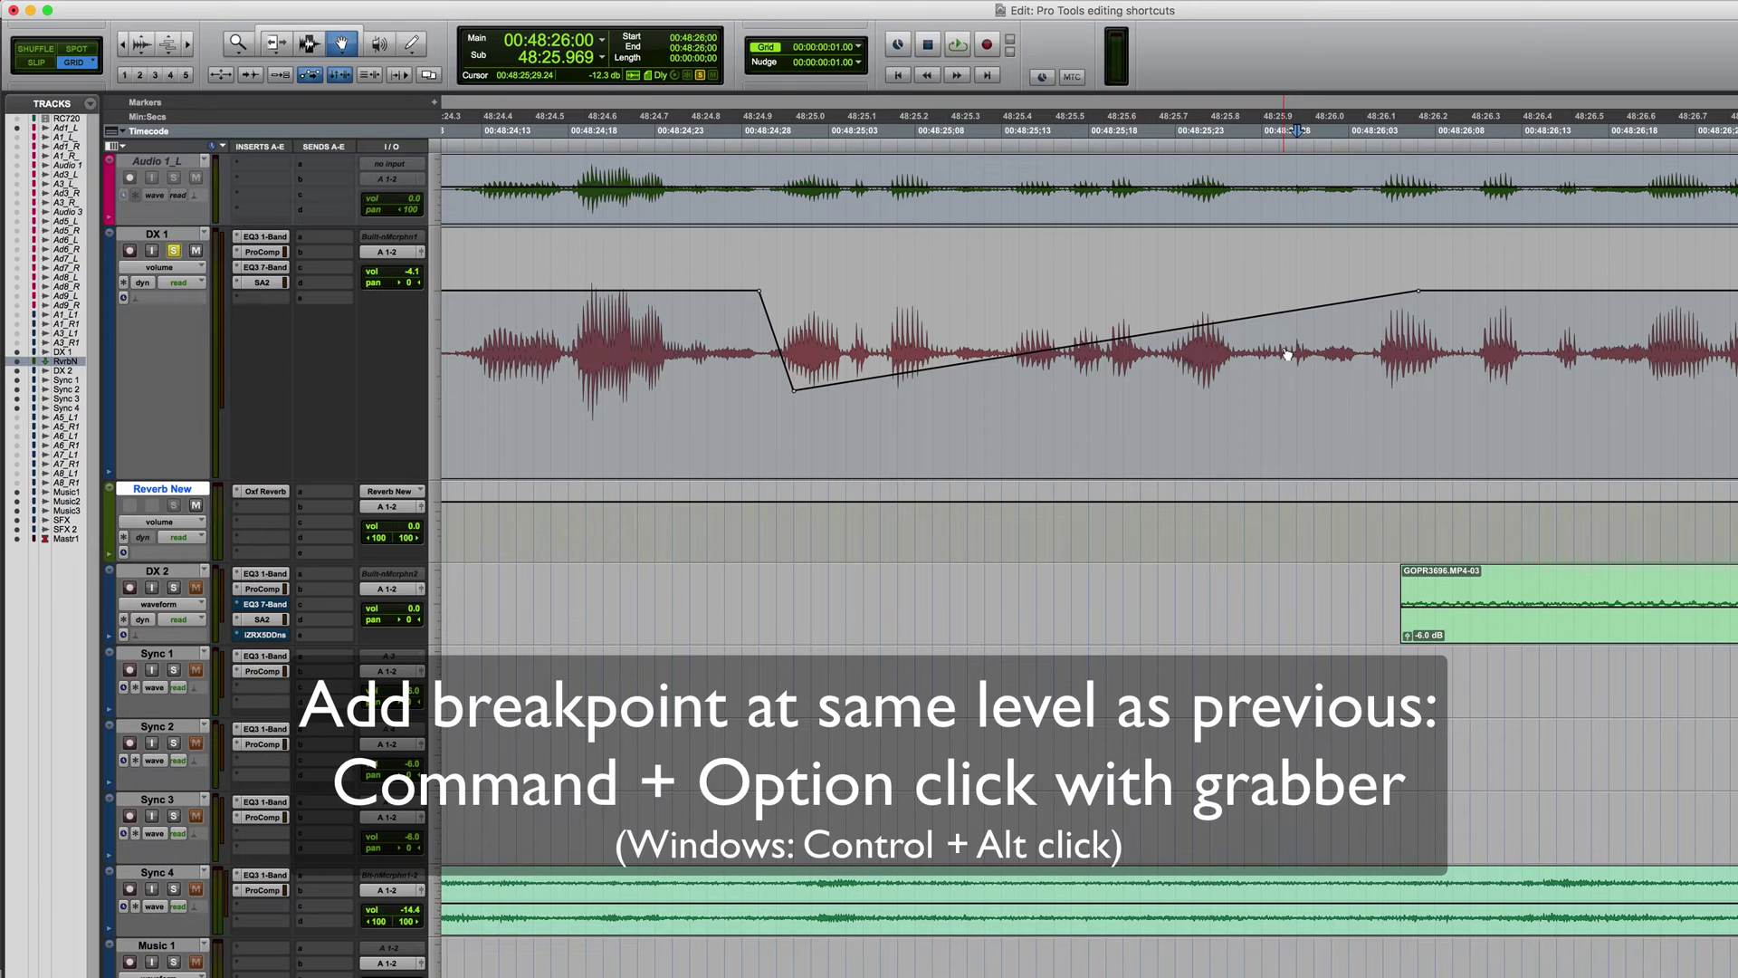
pyautogui.keyDown('alt'); pyautogui.keyDown('super'); pyautogui.click(1301, 317); pyautogui.keyUp('super'); pyautogui.keyUp('alt')
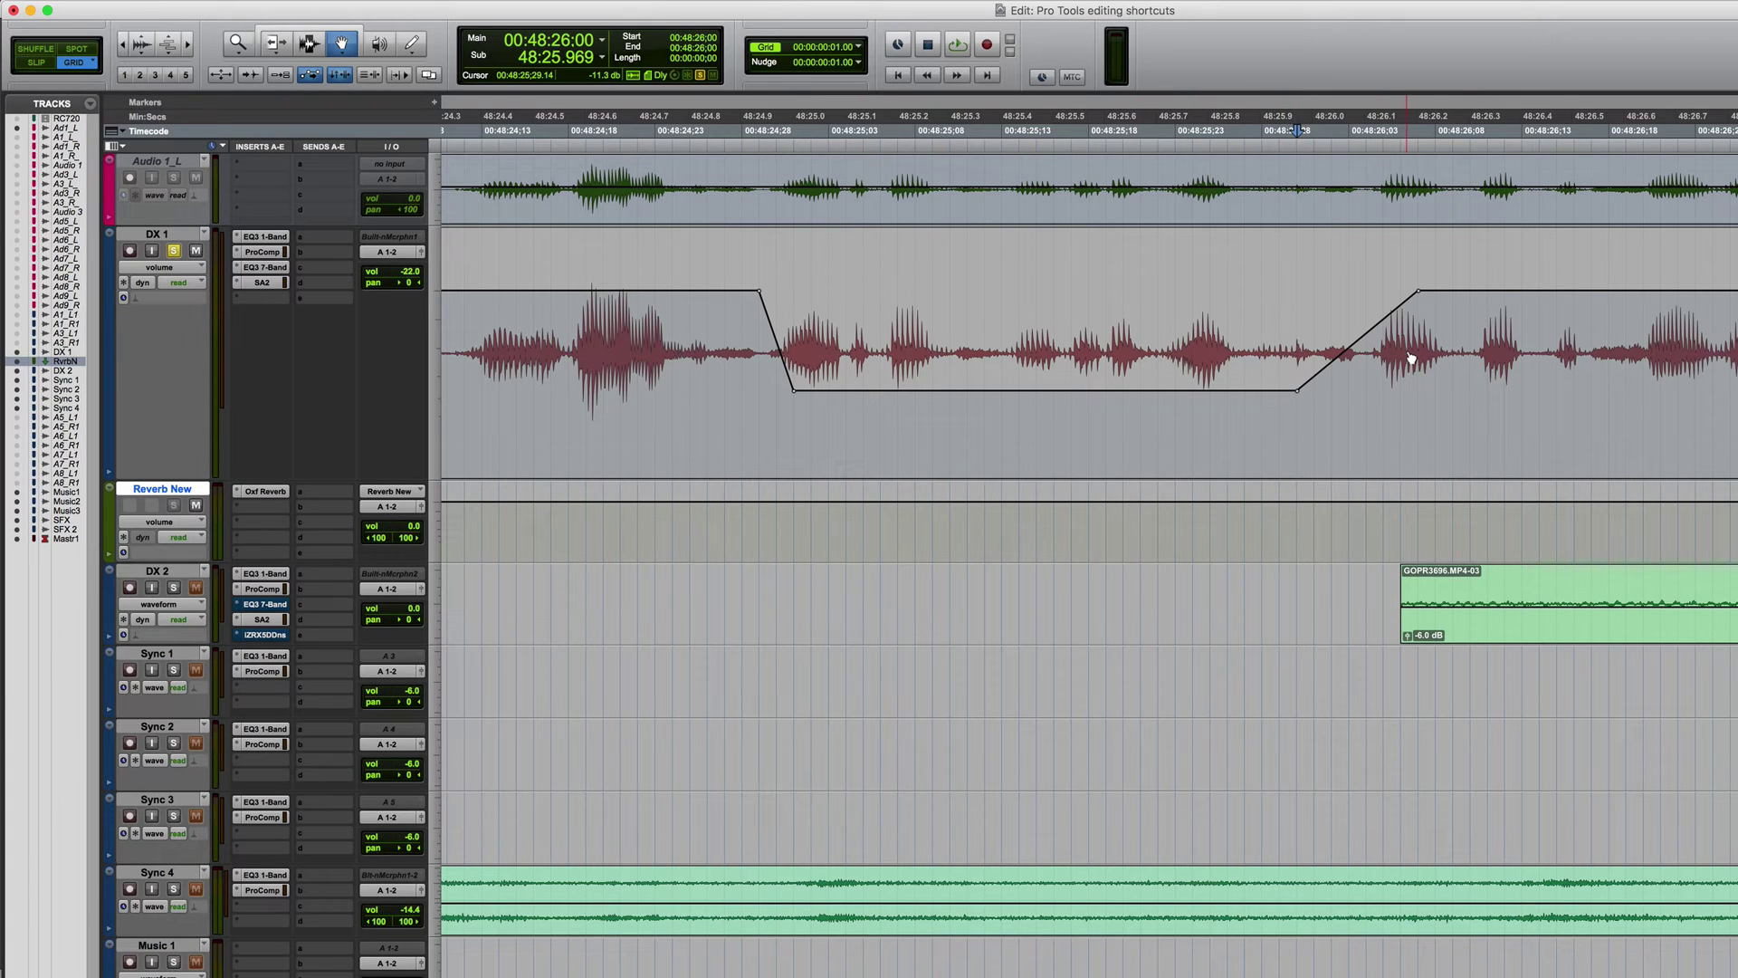
# - Add breakpoints level with neighbouring points to make the volume ramp steeper and shorter
pyautogui.press('super+bracketright')
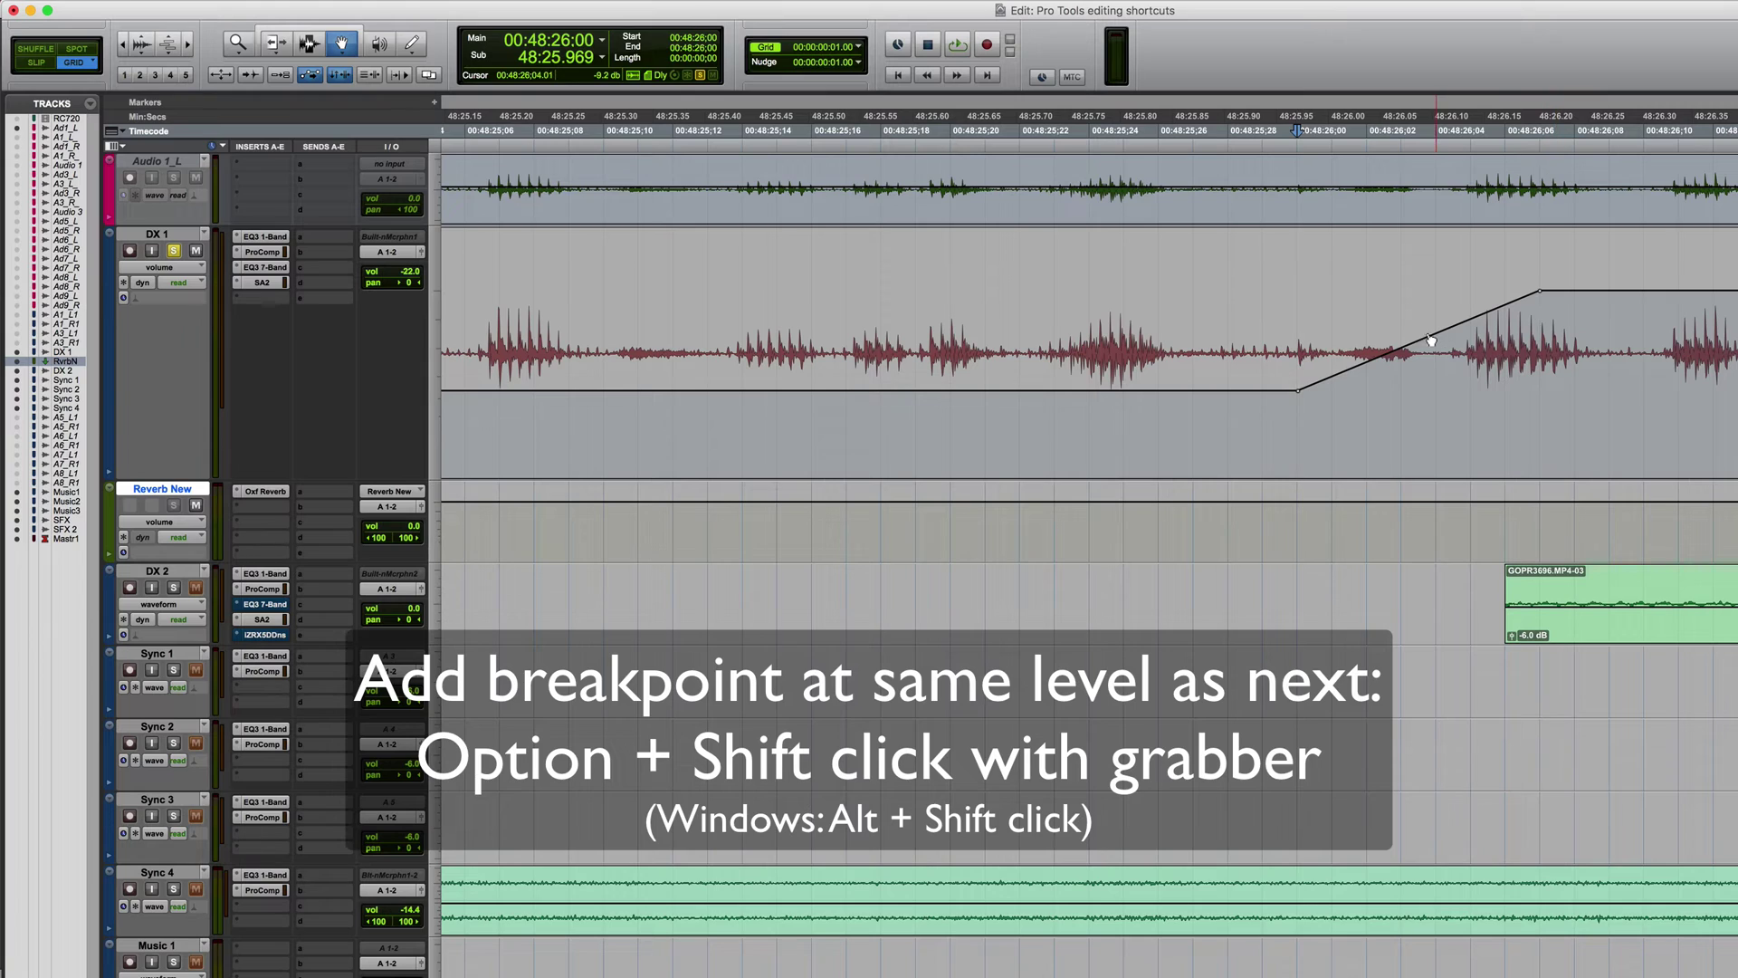
pyautogui.keyDown('alt'); pyautogui.keyDown('shift'); pyautogui.click(1409, 354); pyautogui.keyUp('shift'); pyautogui.keyUp('alt')
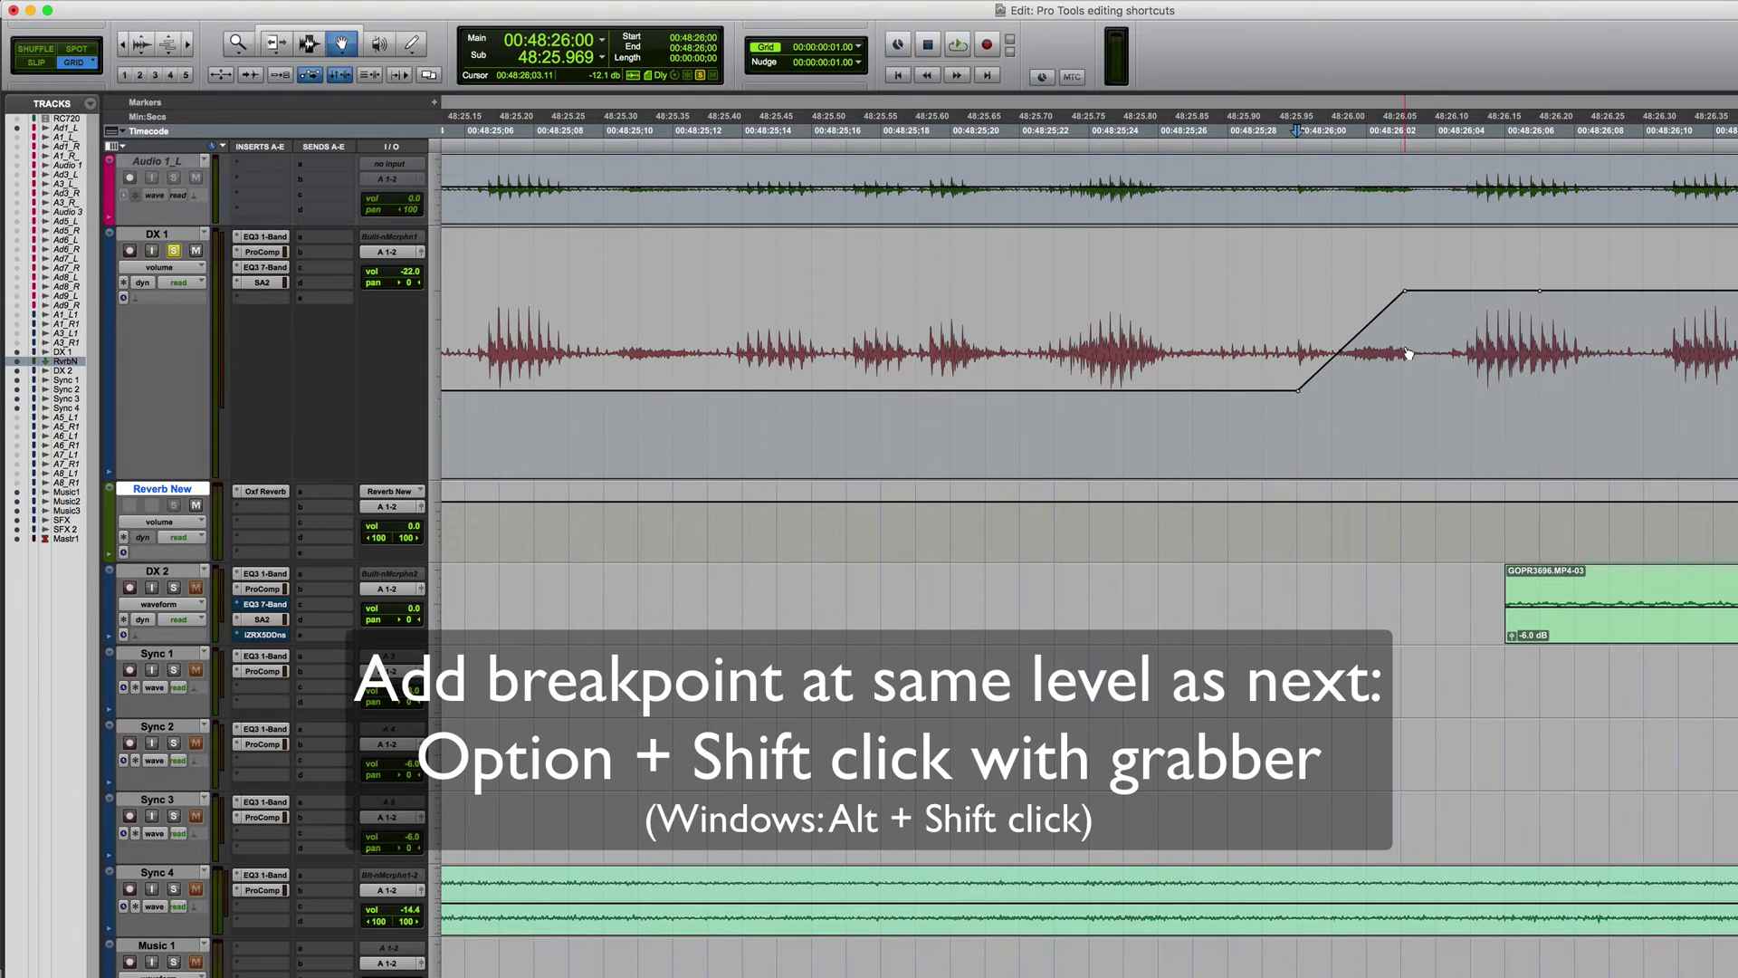
pyautogui.press('super+z')
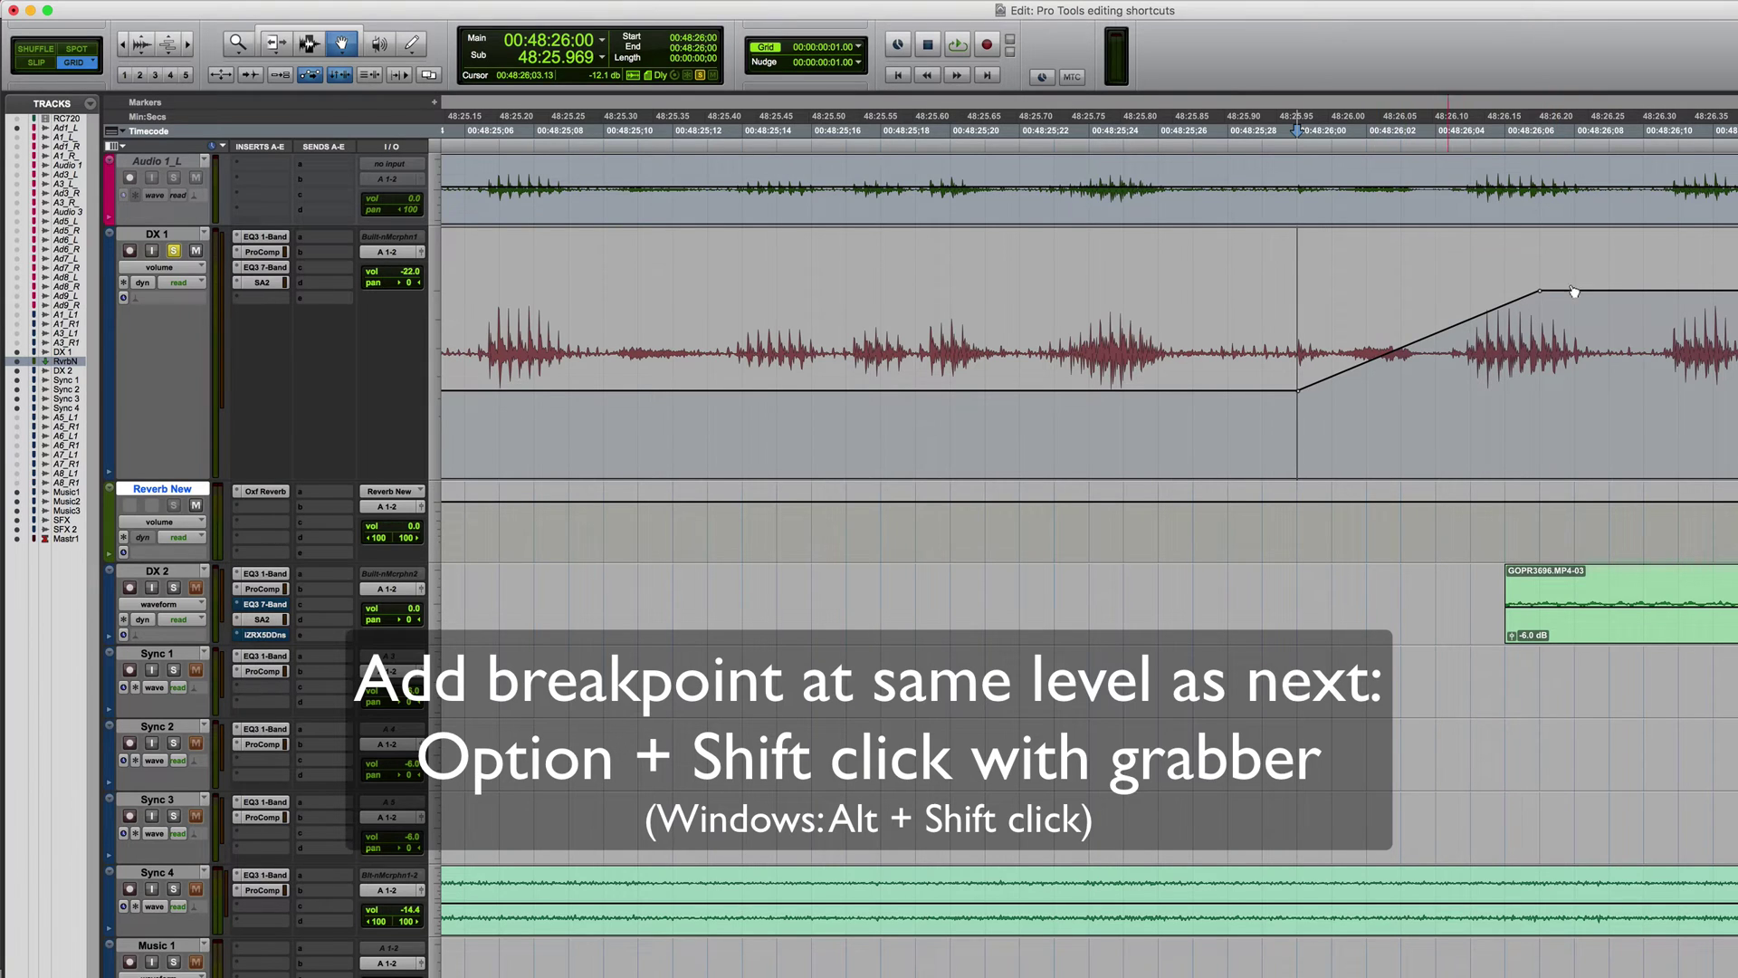
pyautogui.keyDown('alt'); pyautogui.keyDown('shift'); pyautogui.click(1445, 341); pyautogui.keyUp('shift'); pyautogui.keyUp('alt')
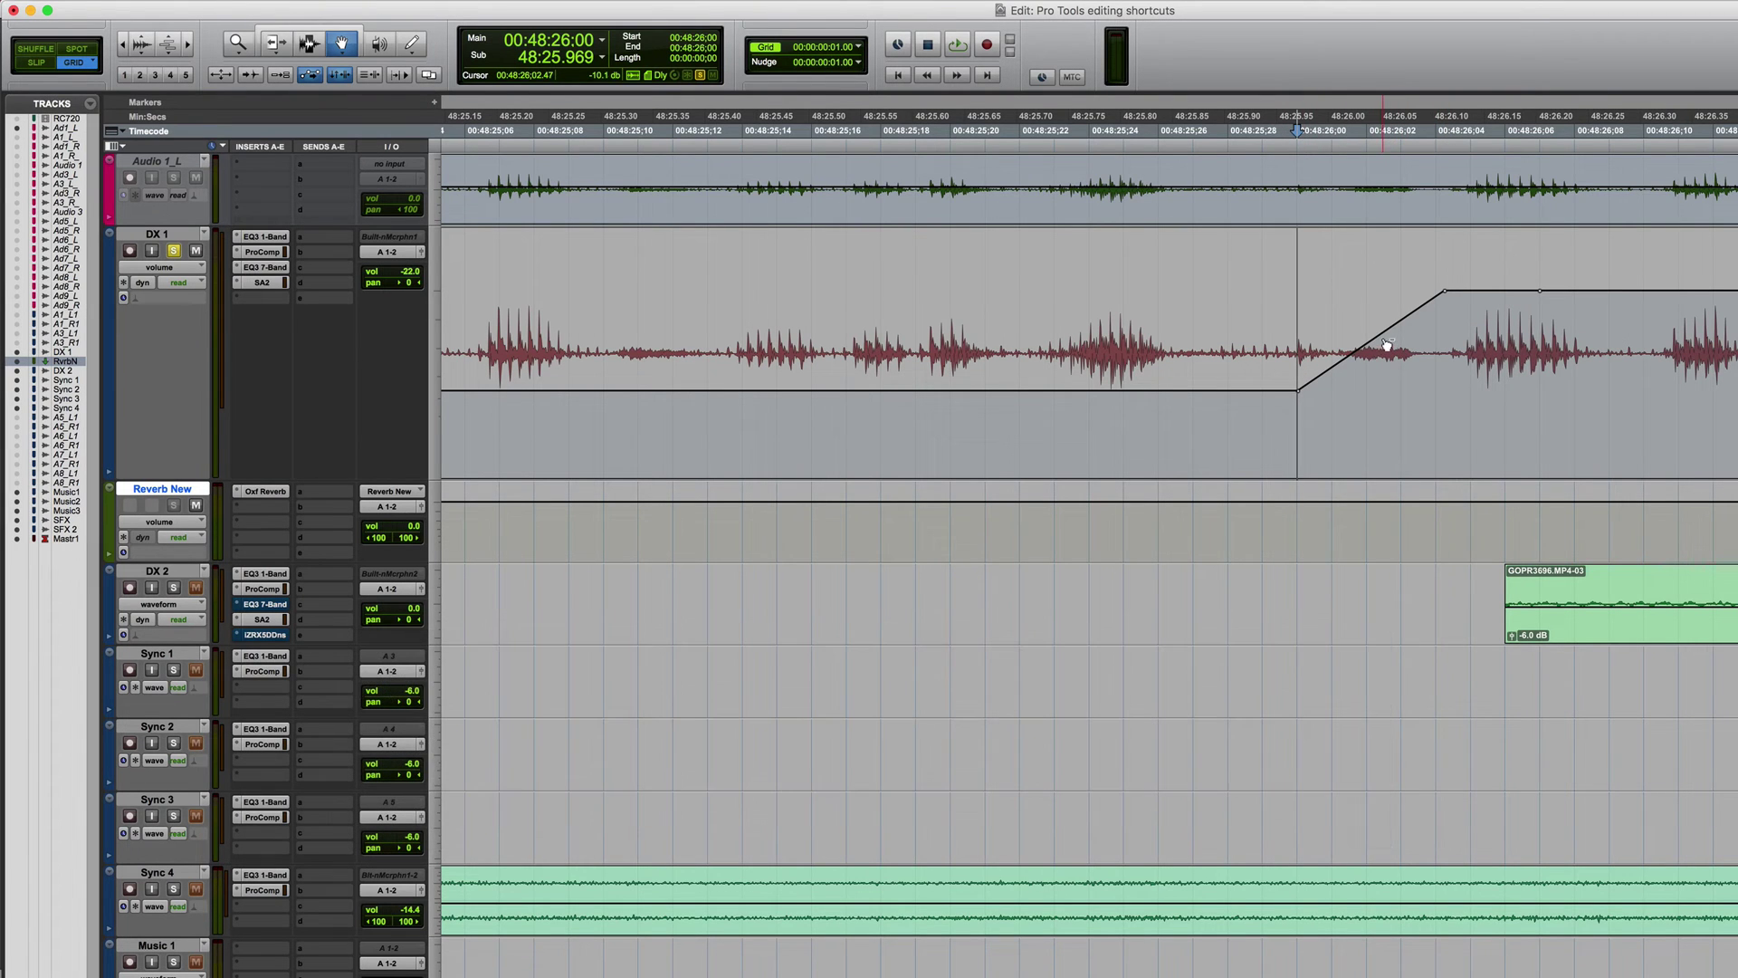
pyautogui.keyDown('ctrl'); pyautogui.keyDown('alt'); pyautogui.click(1388, 341); pyautogui.keyUp('alt'); pyautogui.keyUp('ctrl')
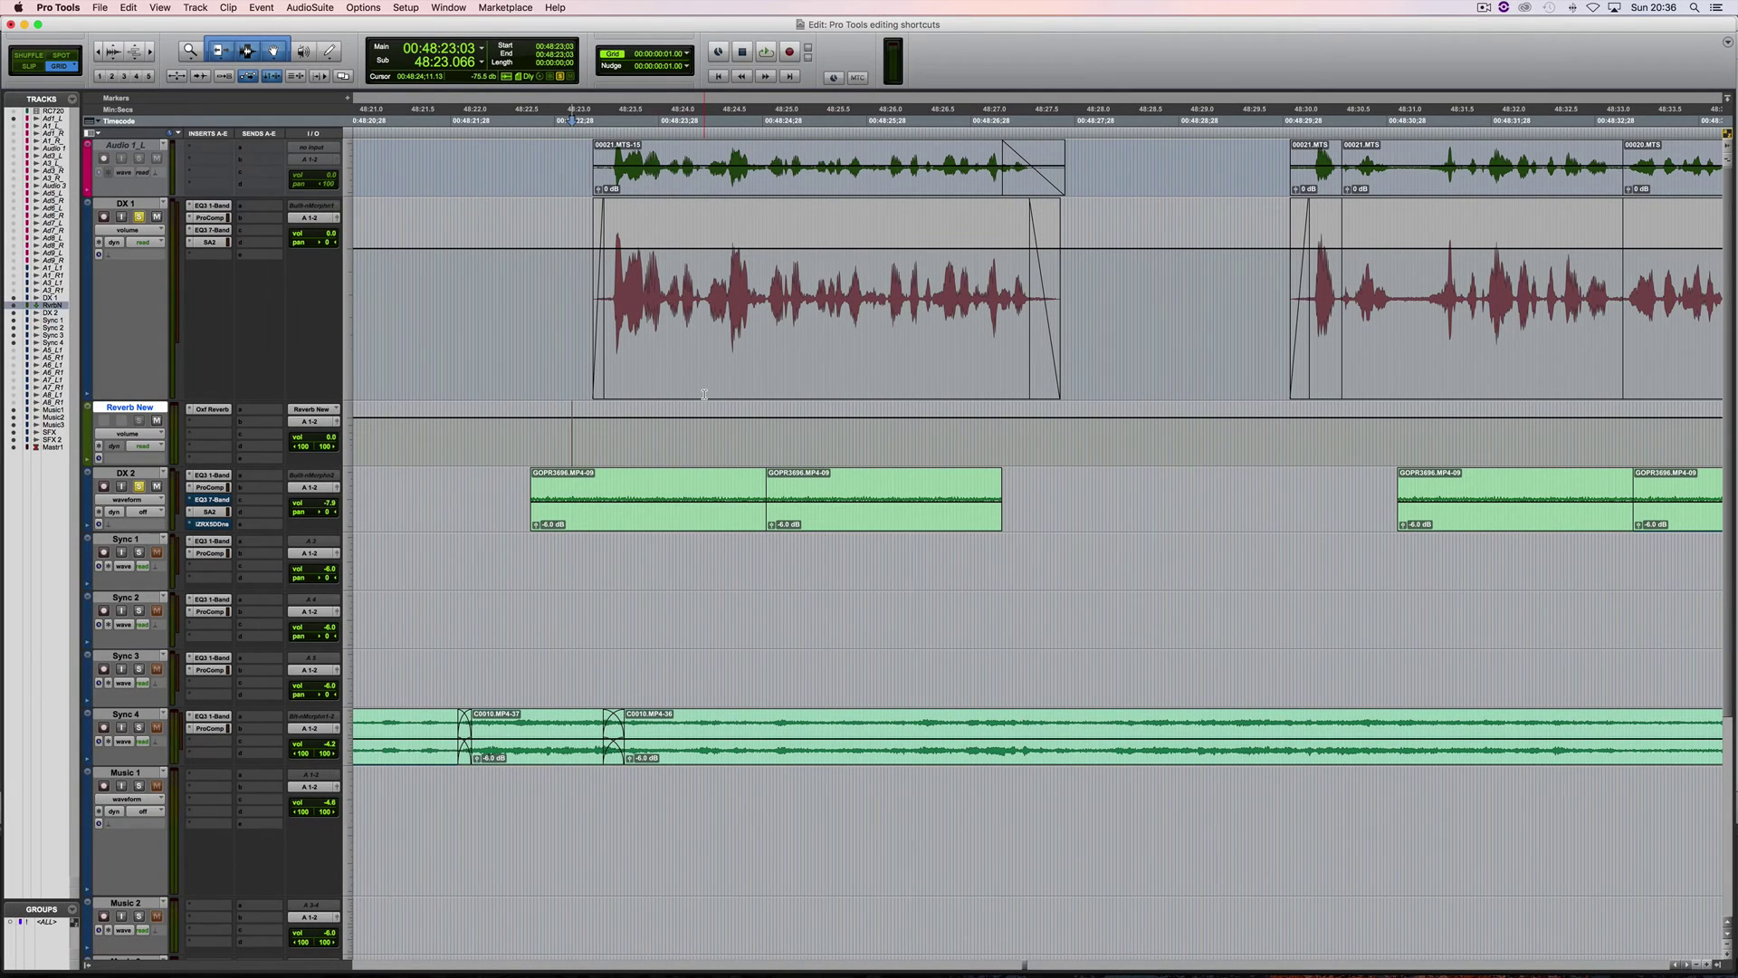
pyautogui.press('space')
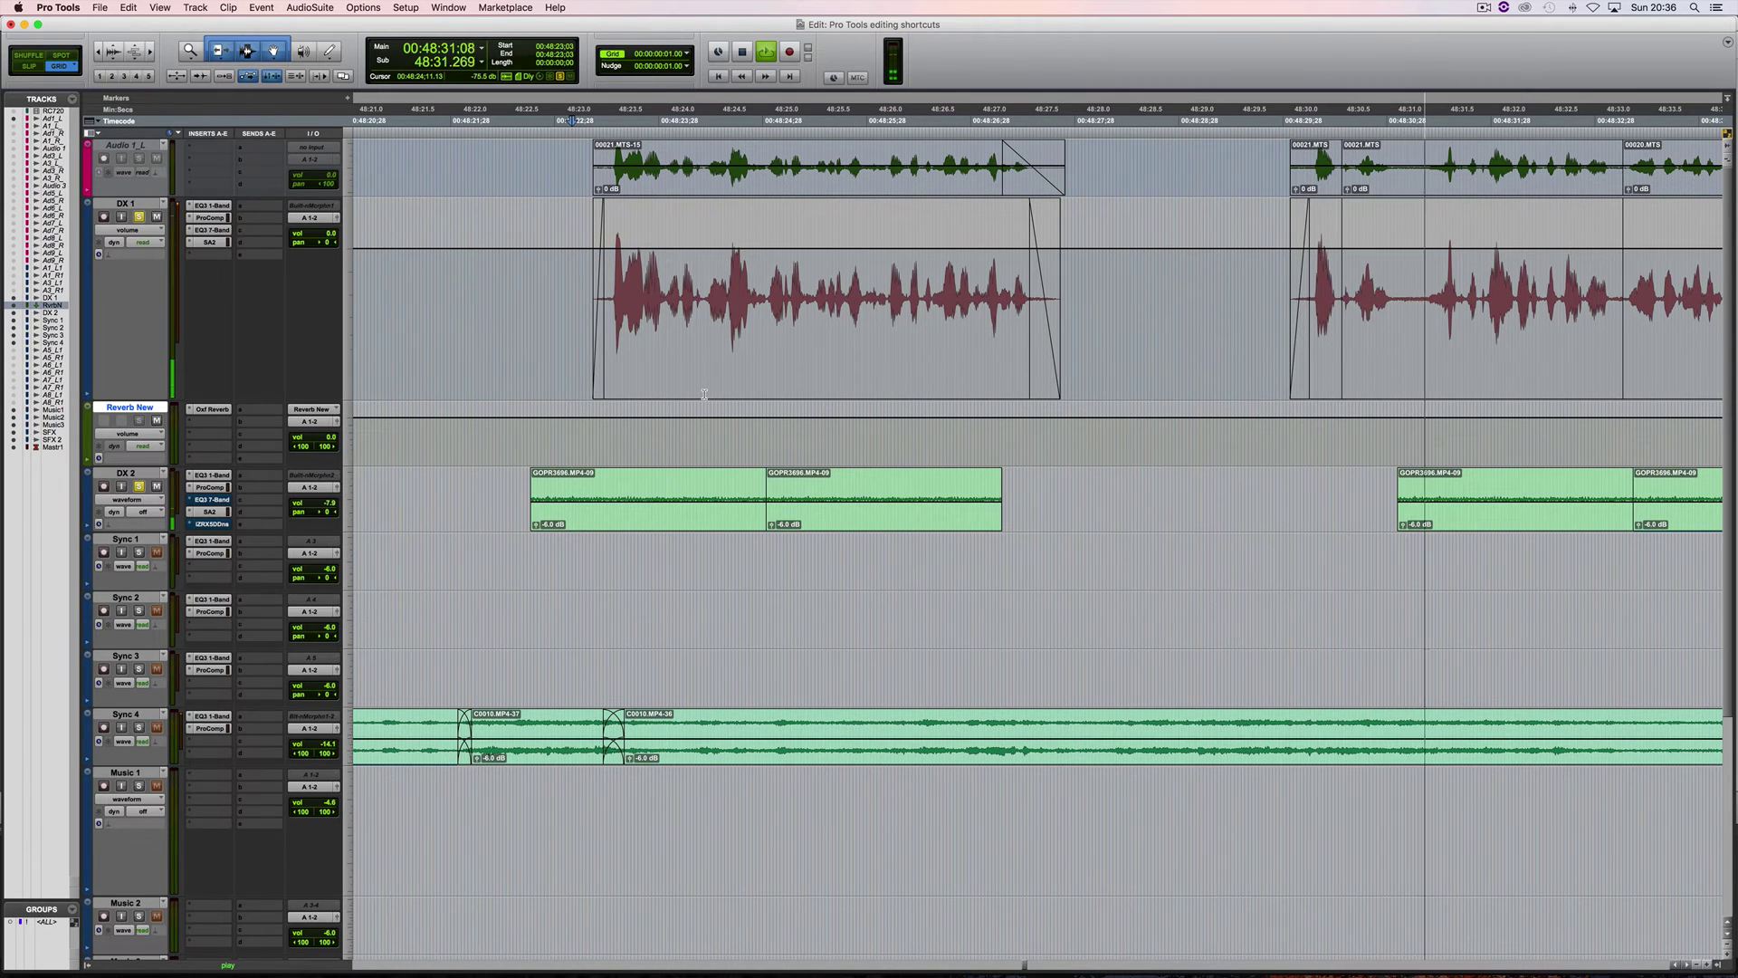
pyautogui.press('space')
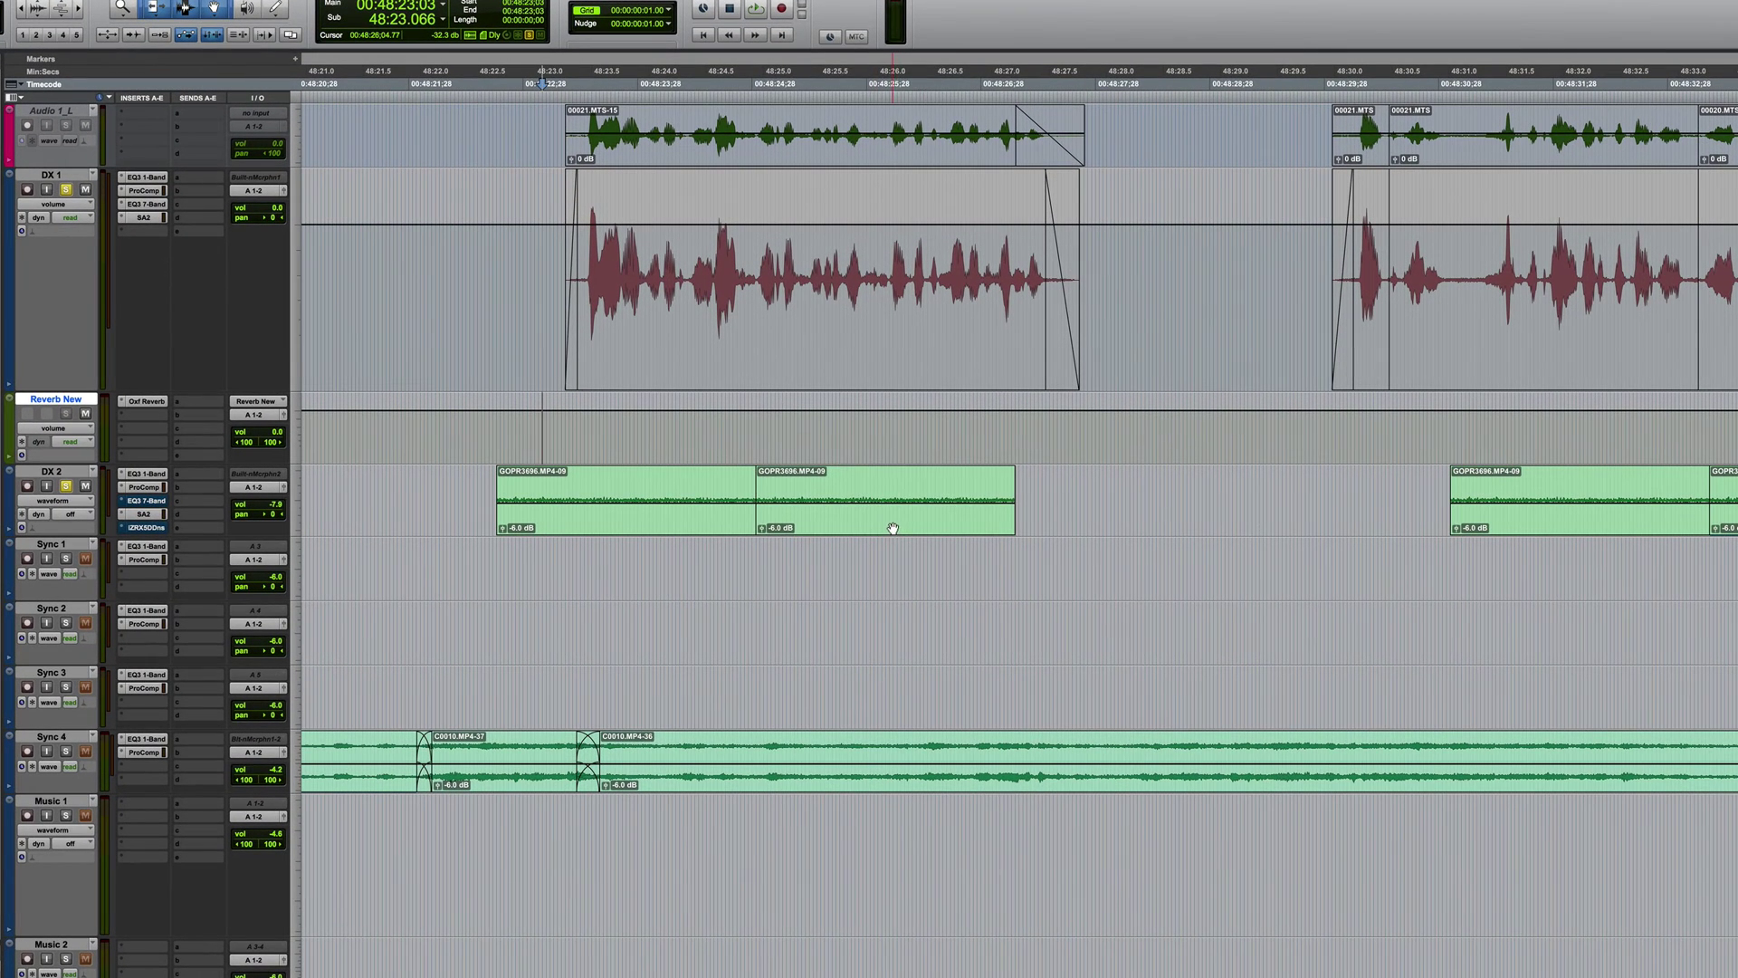
# - After undoing a trial duplicate, select the gap following the second GOPR3696.MP4-09 clip on DX 2
pyautogui.click(887, 525)
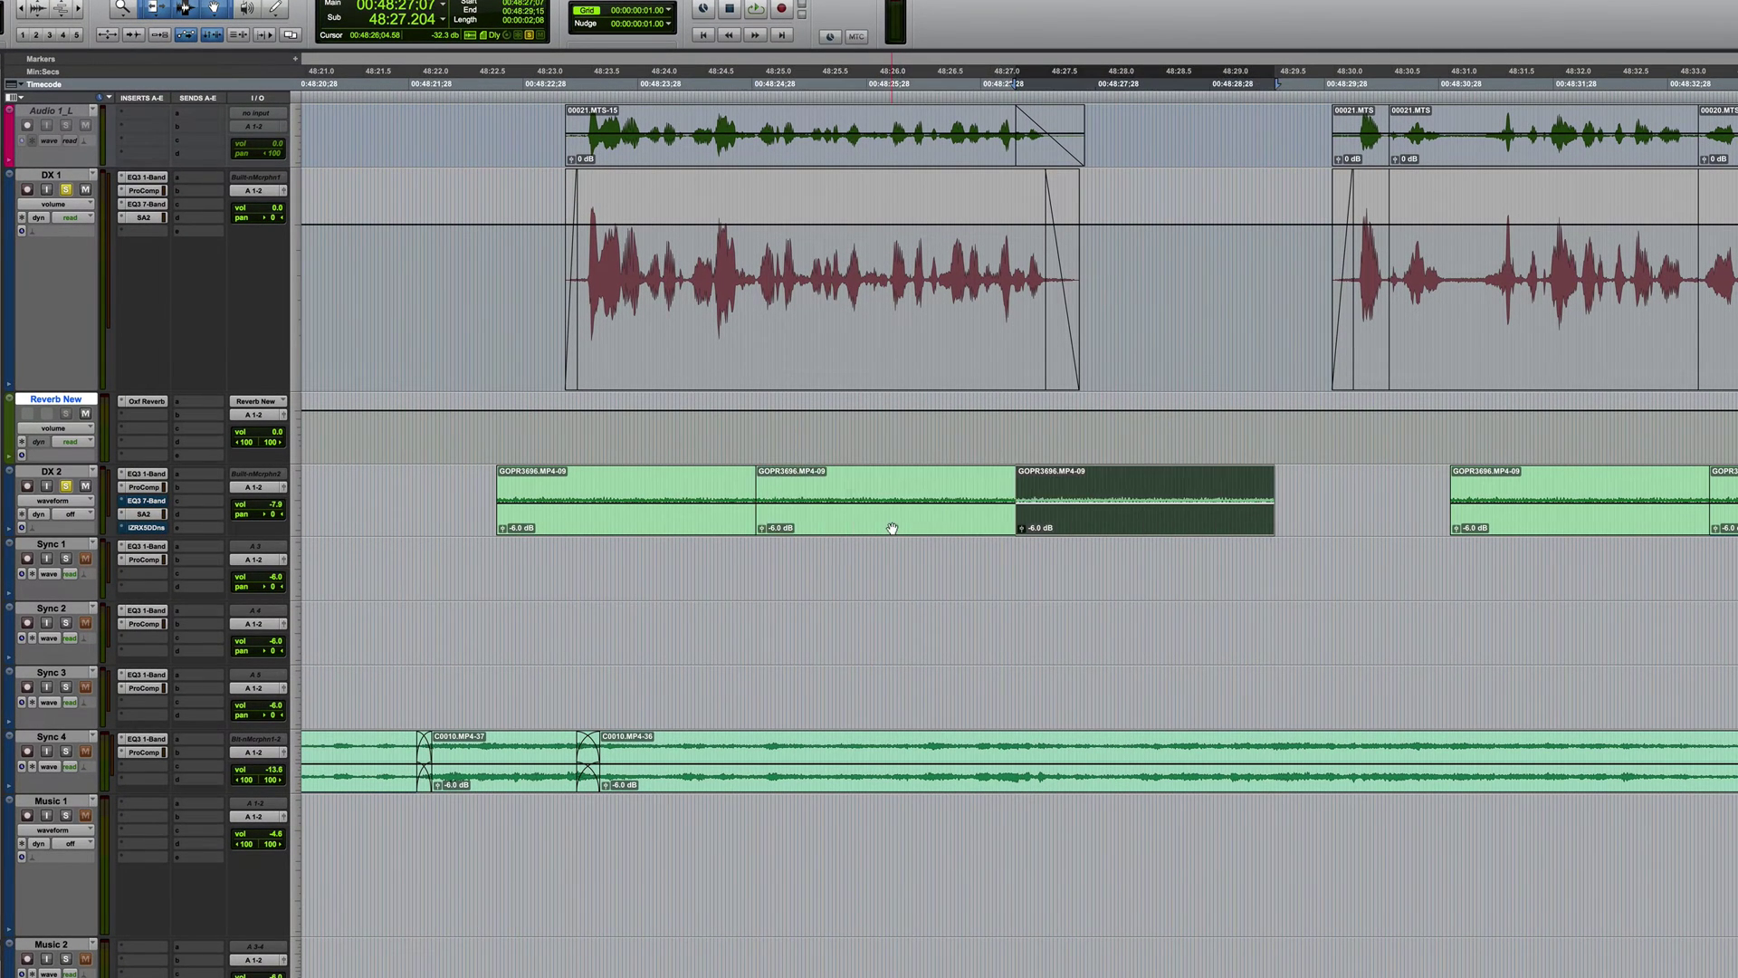
pyautogui.press('super+d')
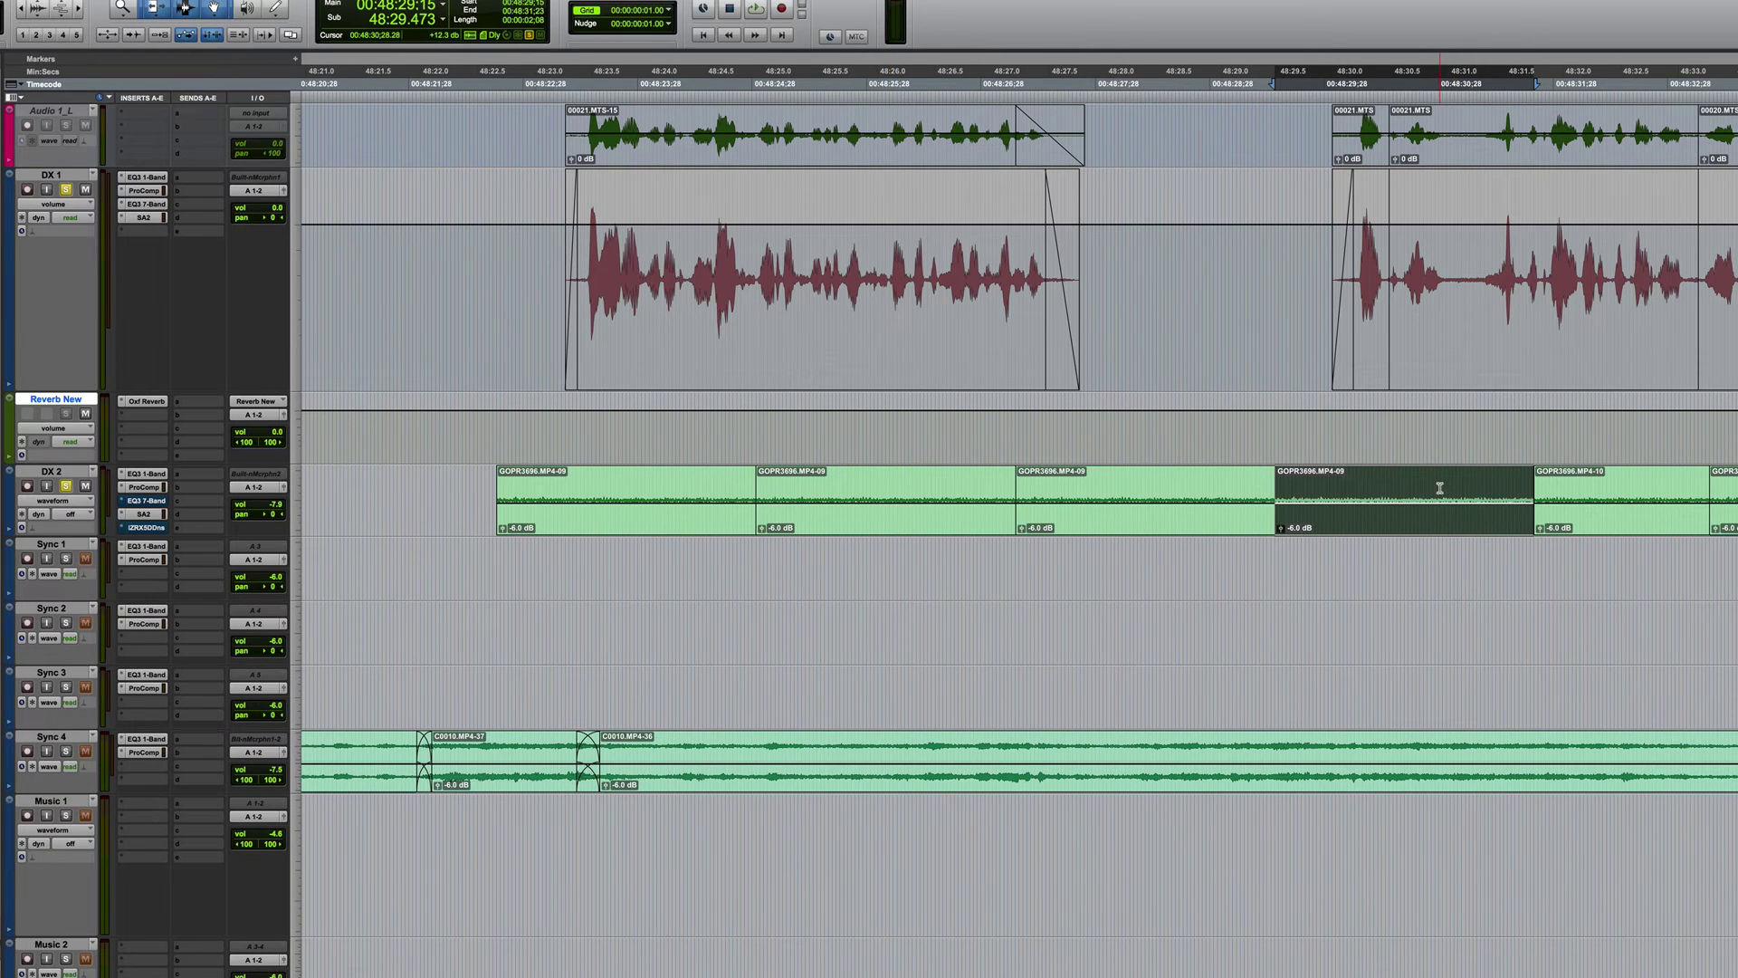
pyautogui.press('super+z')
pyautogui.press('super+z')
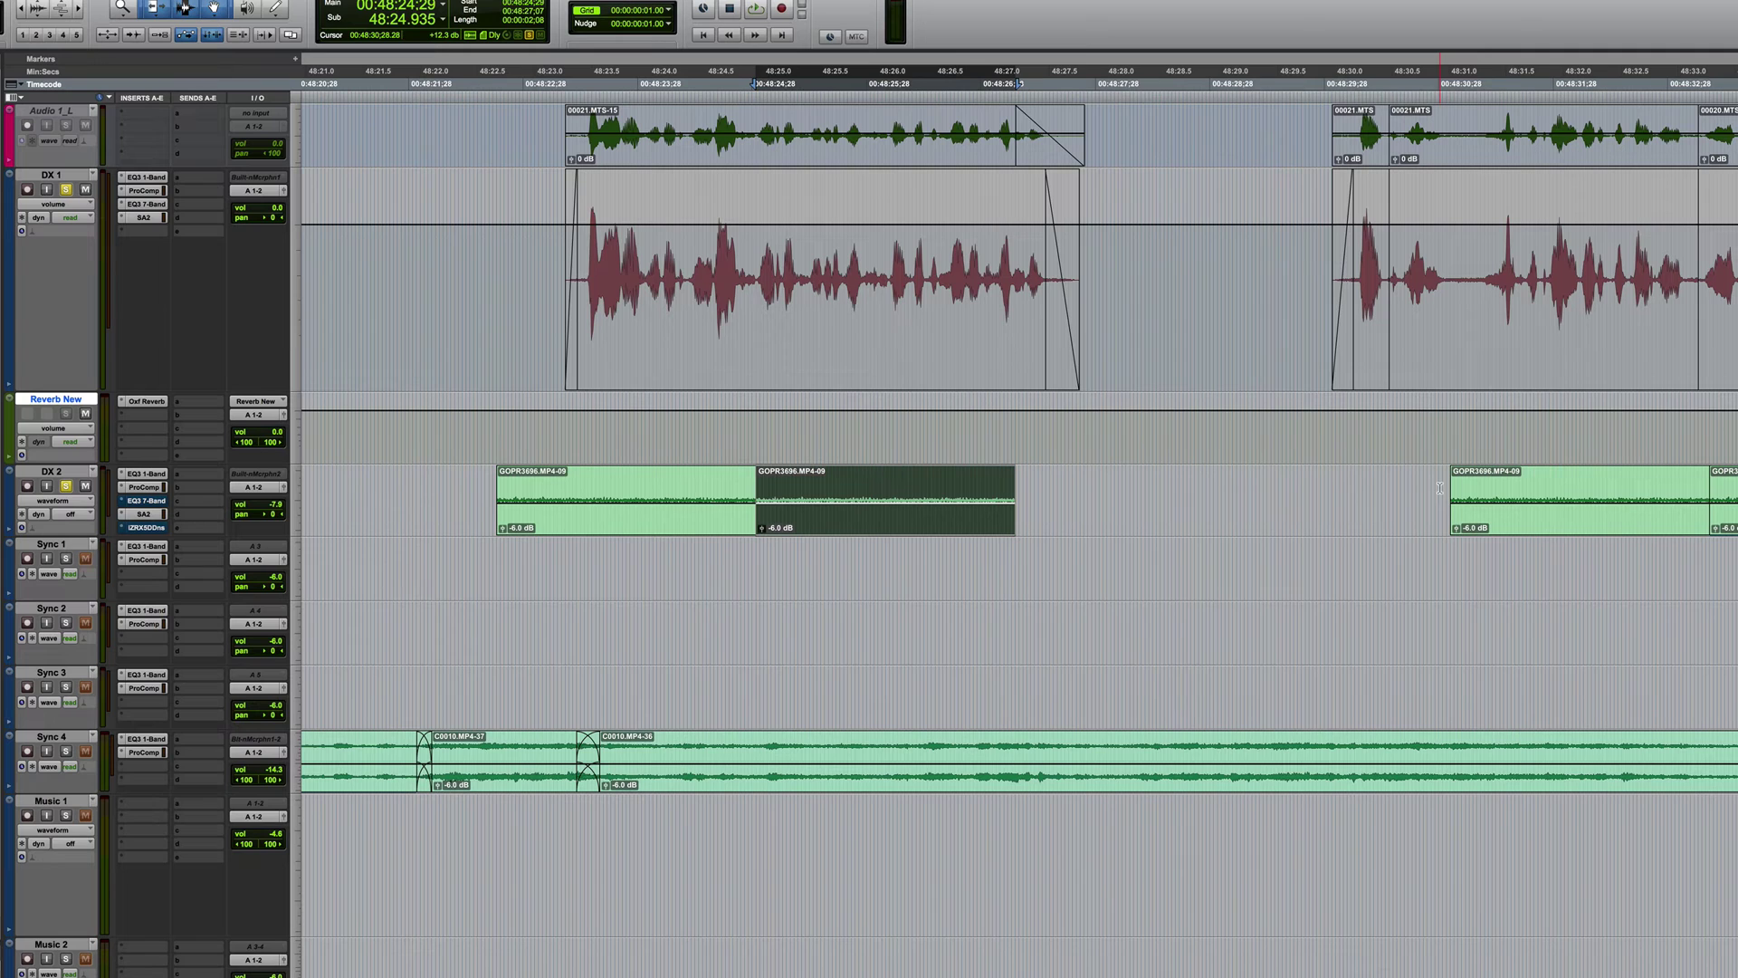
pyautogui.click(981, 479)
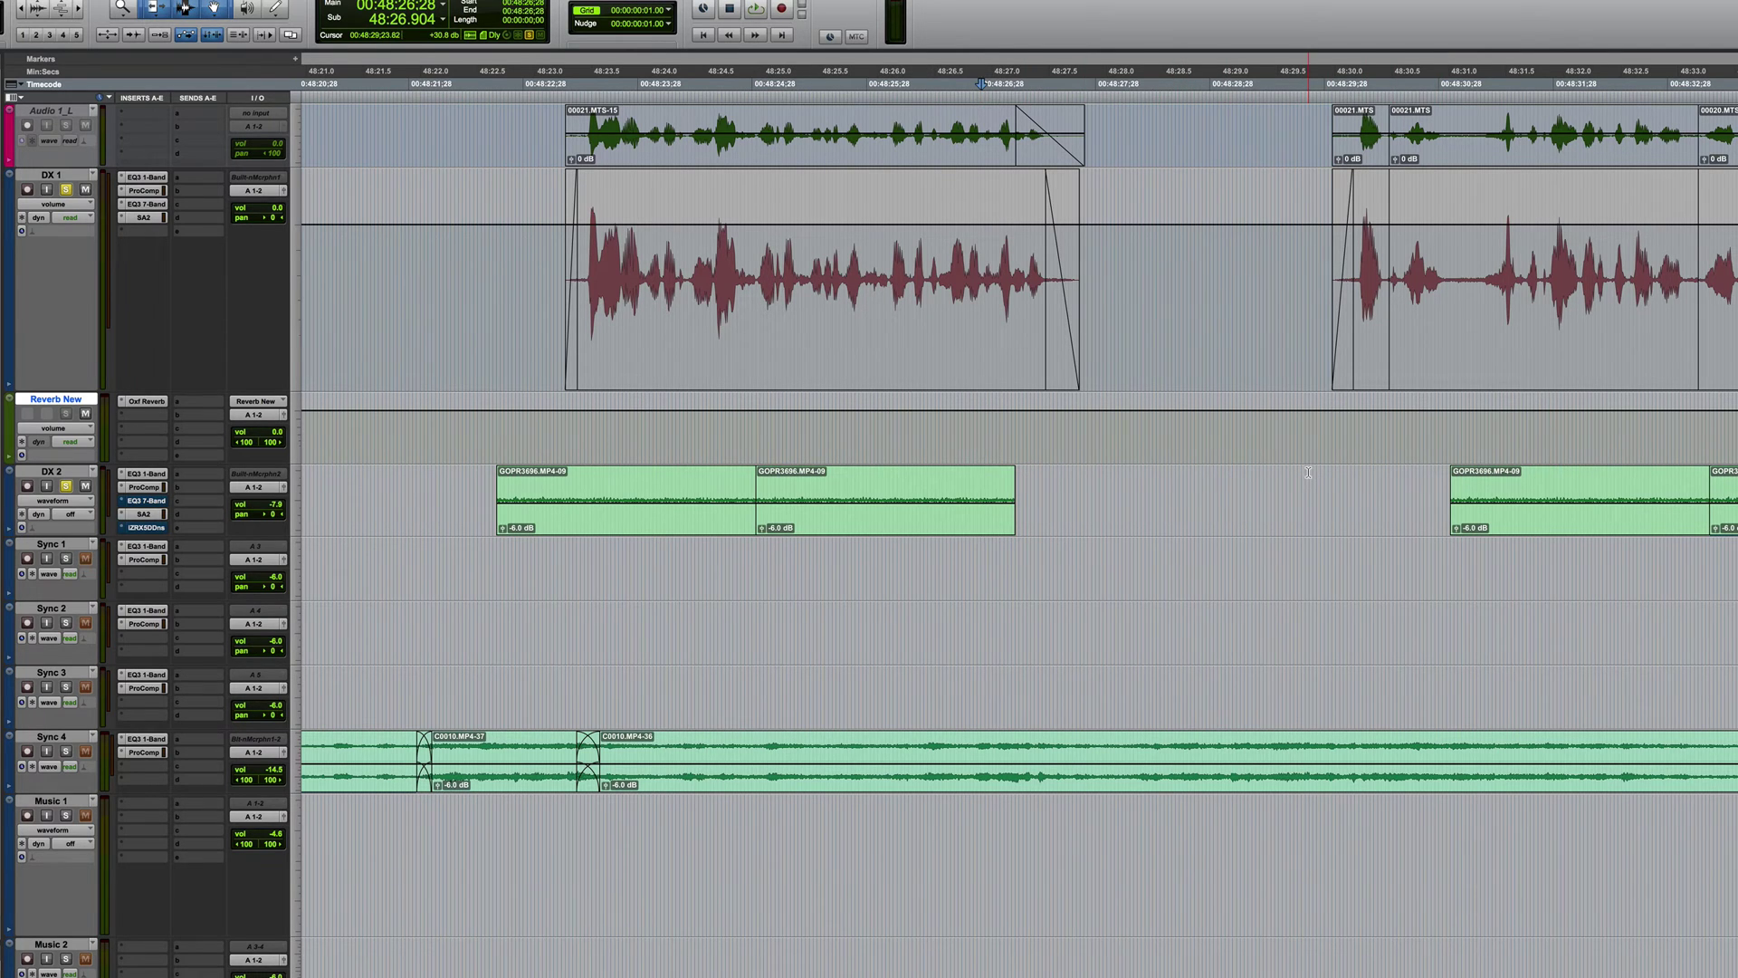
pyautogui.press('Tab')
pyautogui.hotkey('shift', 'Tab')
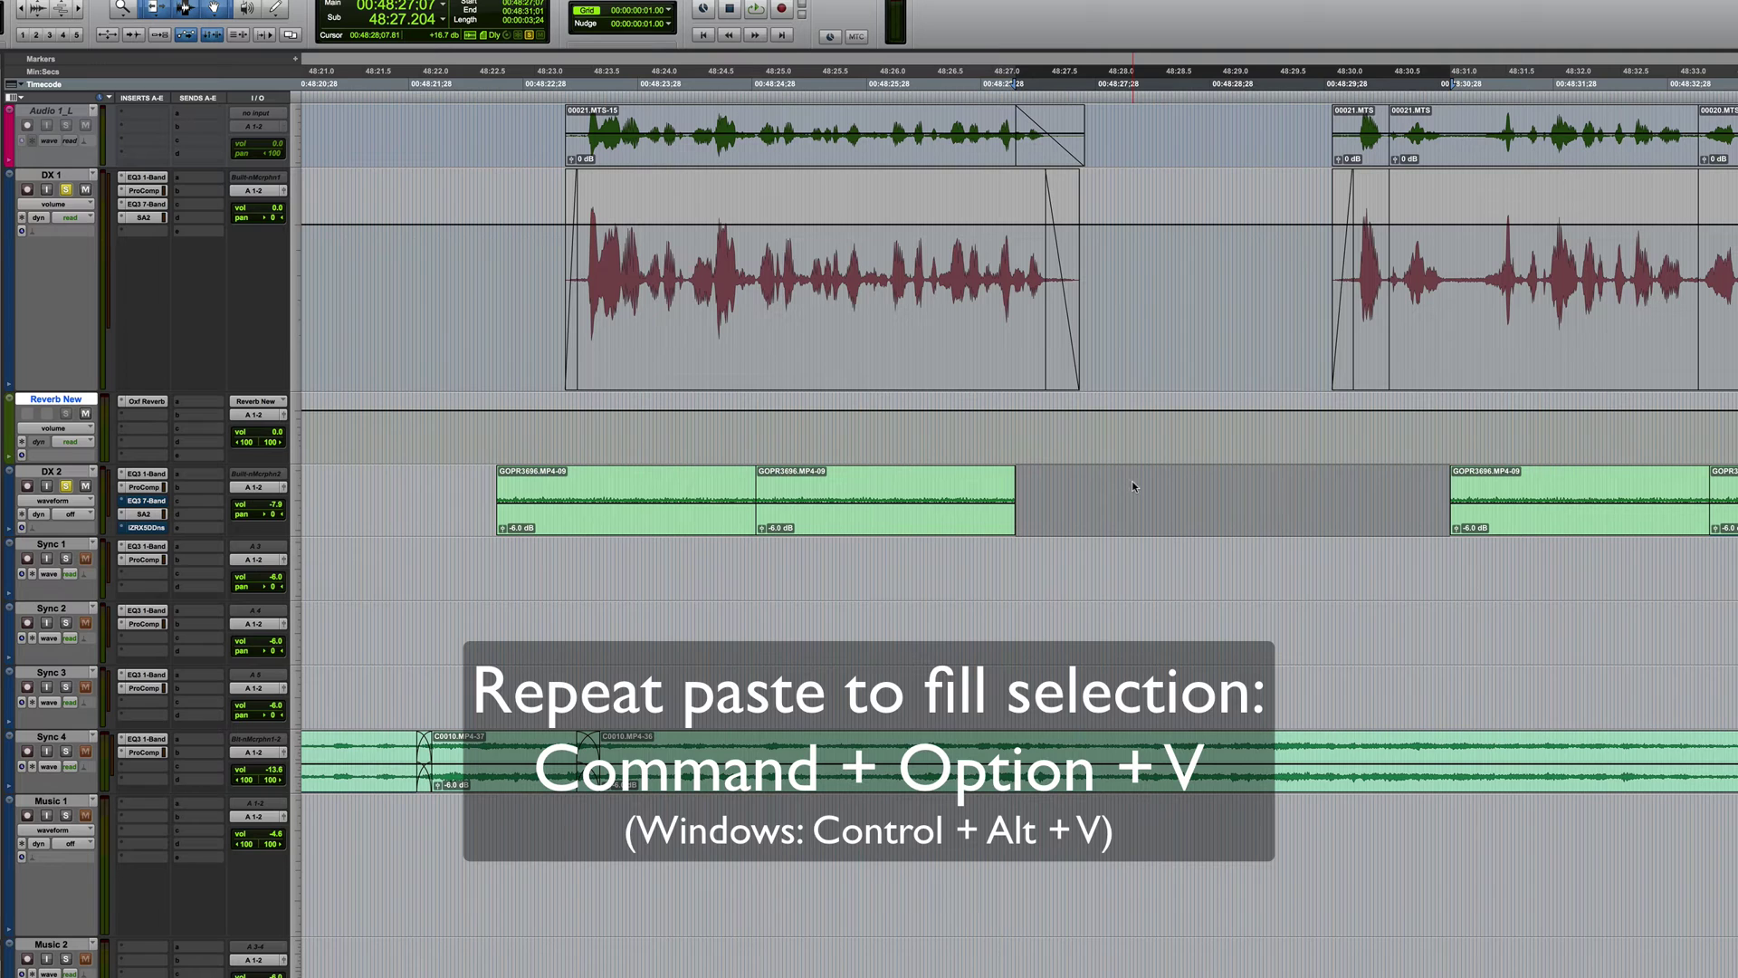
pyautogui.press('super+alt+v')
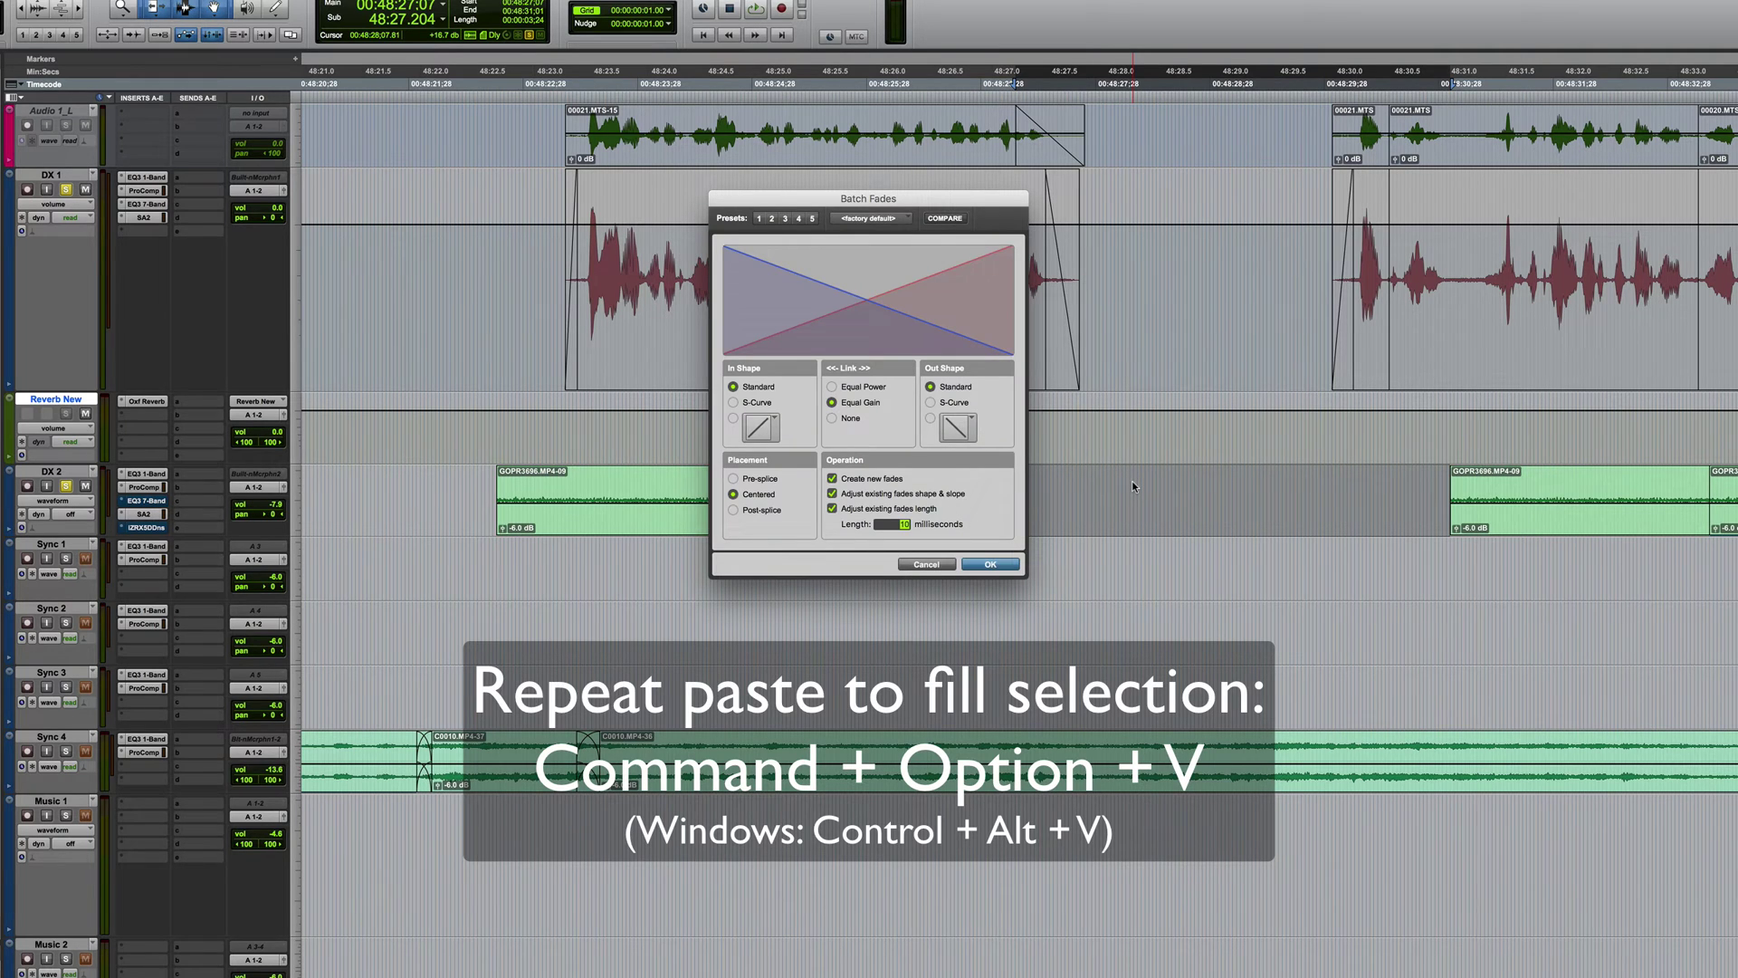
pyautogui.click(991, 564)
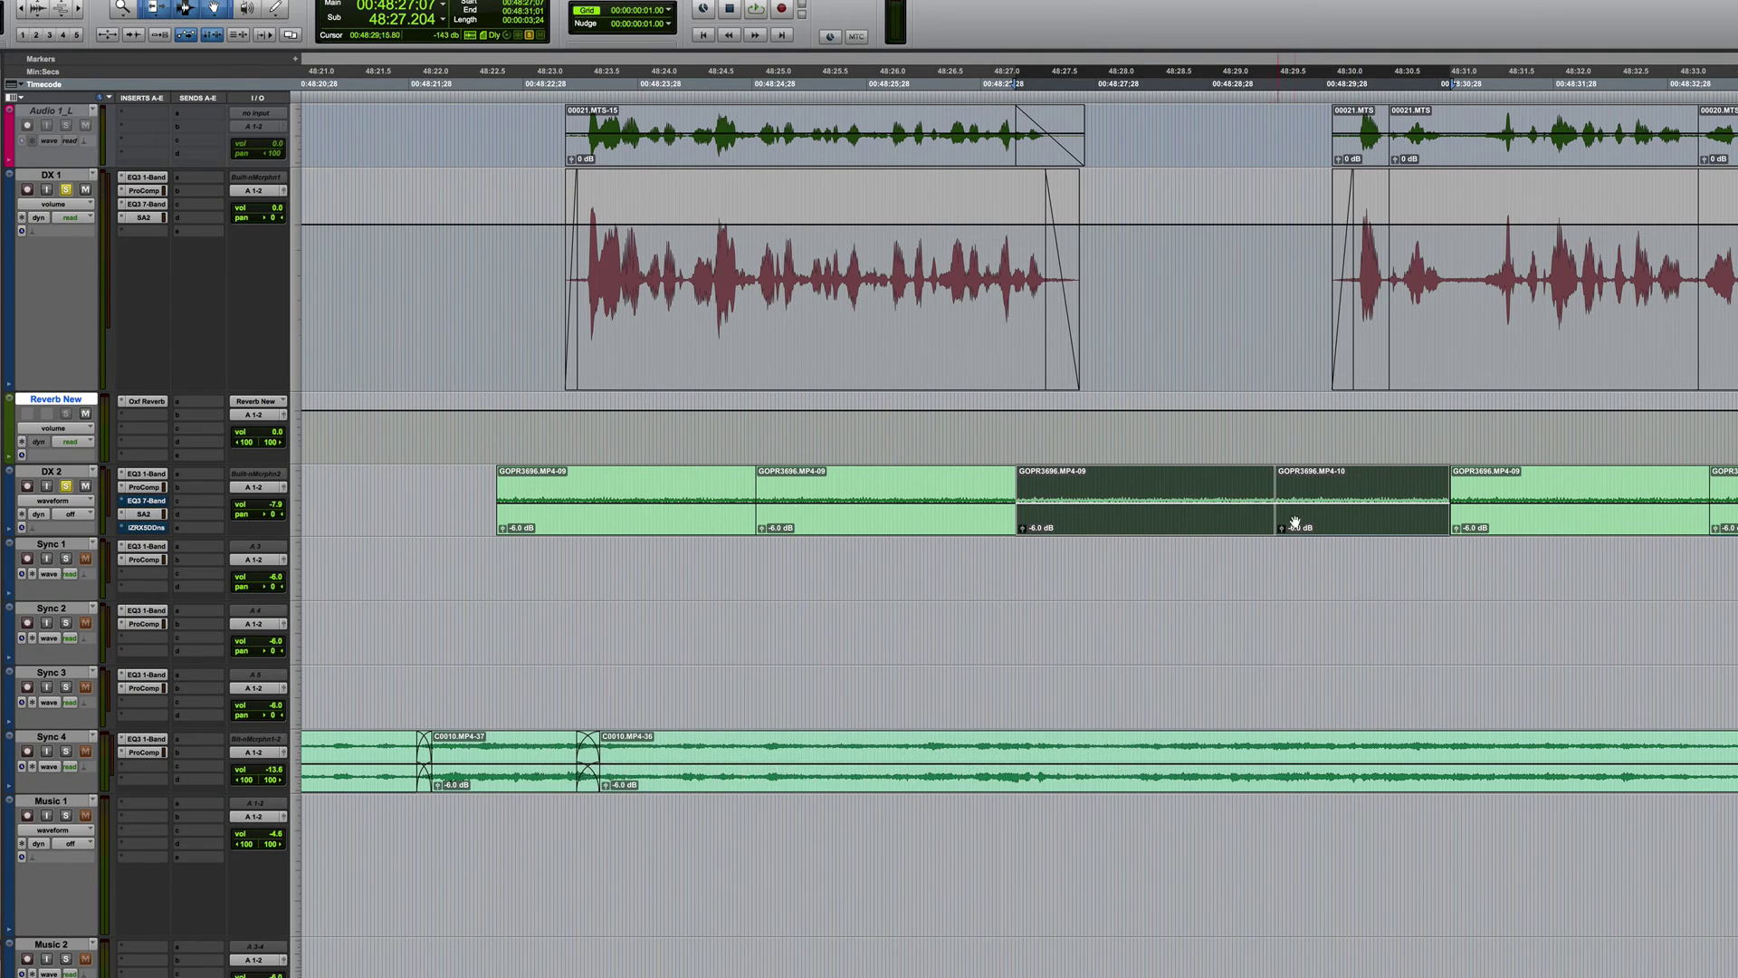
pyautogui.click(873, 492)
pyautogui.press('space')
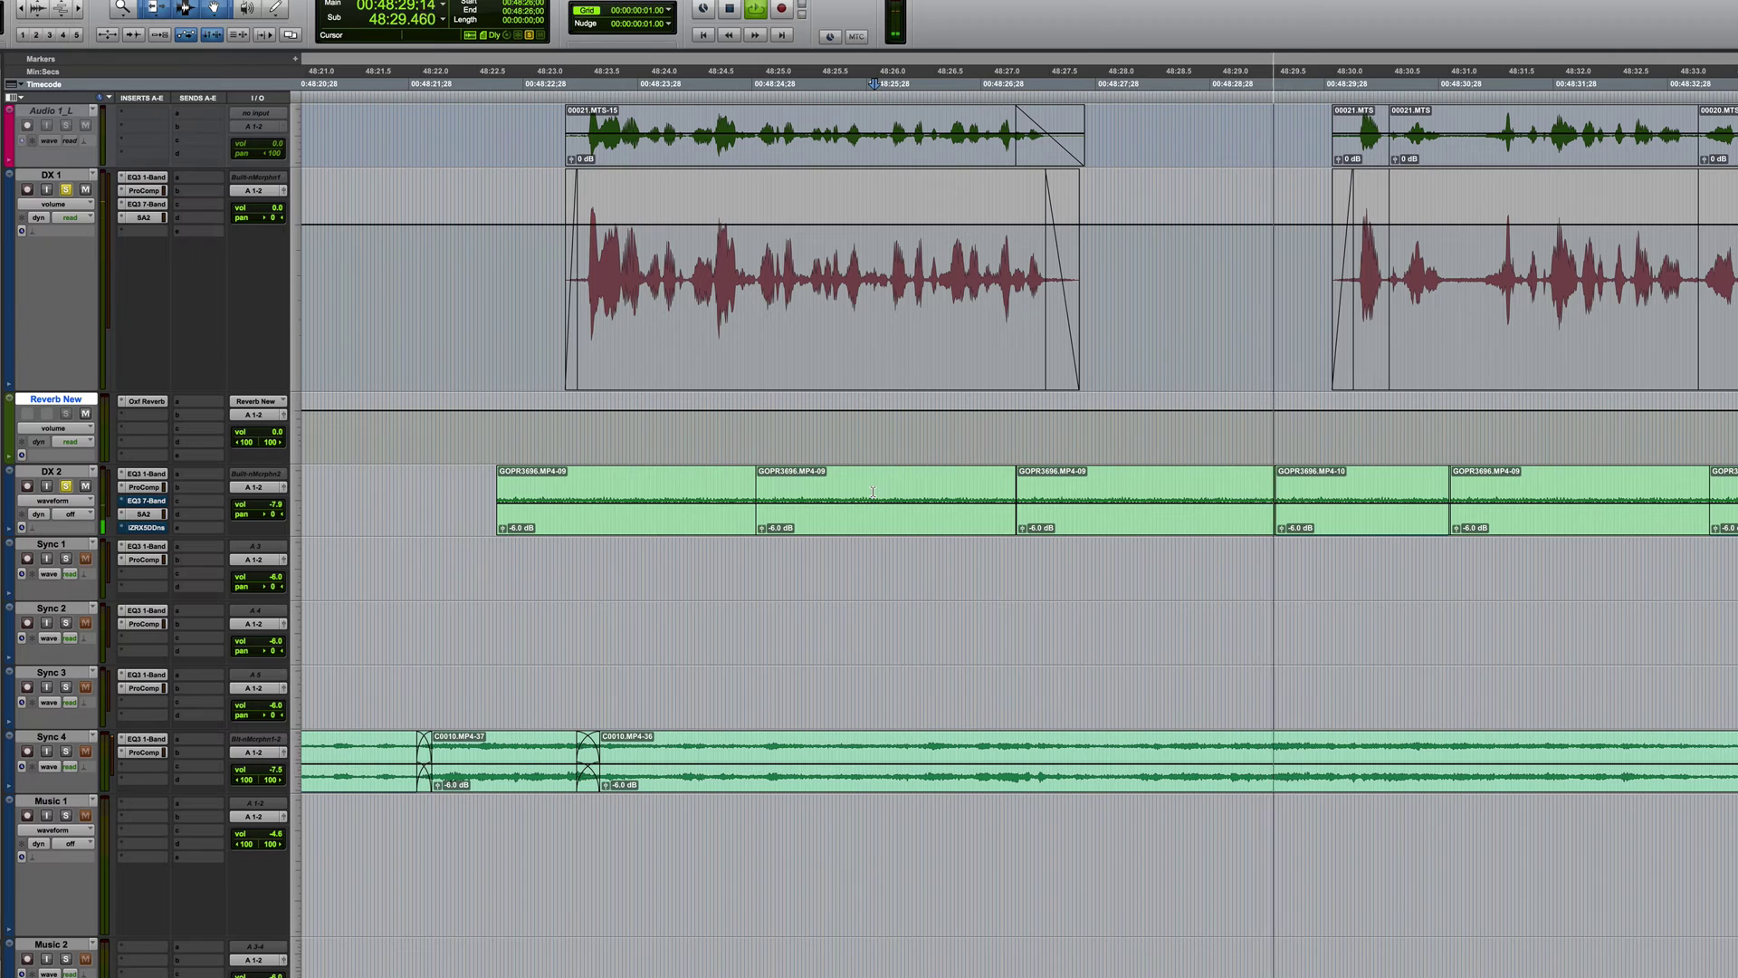
pyautogui.press('space')
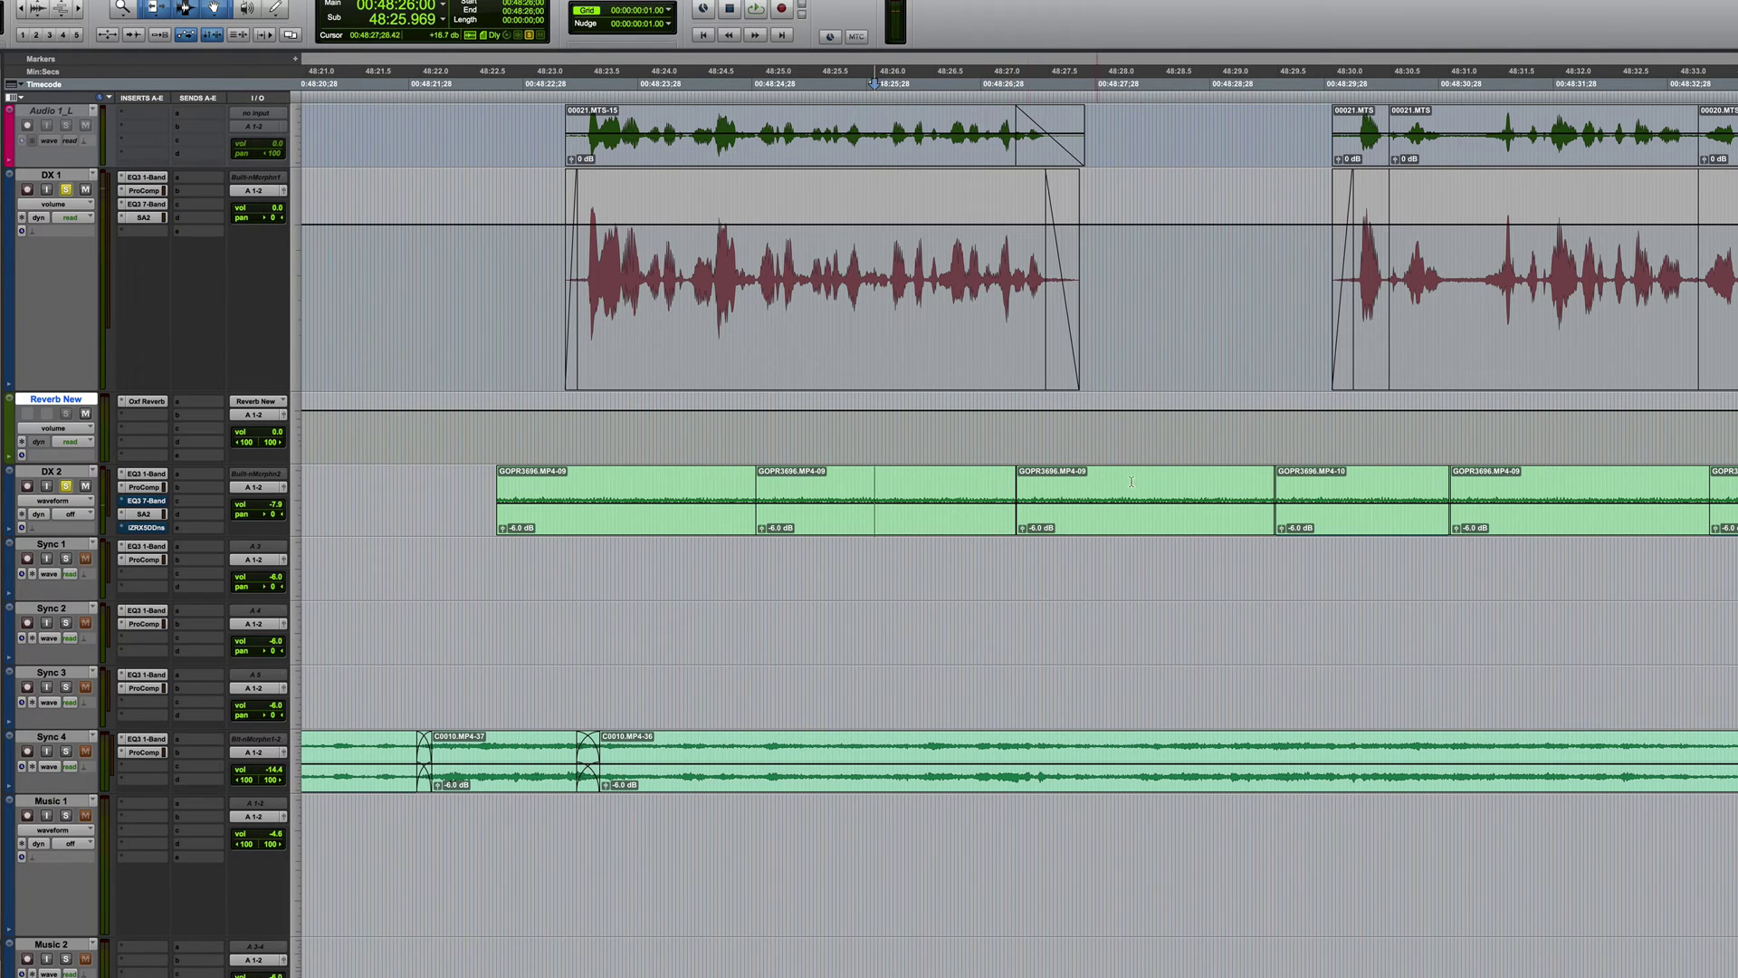
pyautogui.click(1076, 532)
pyautogui.press('Delete')
pyautogui.click(1331, 530)
pyautogui.press('Delete')
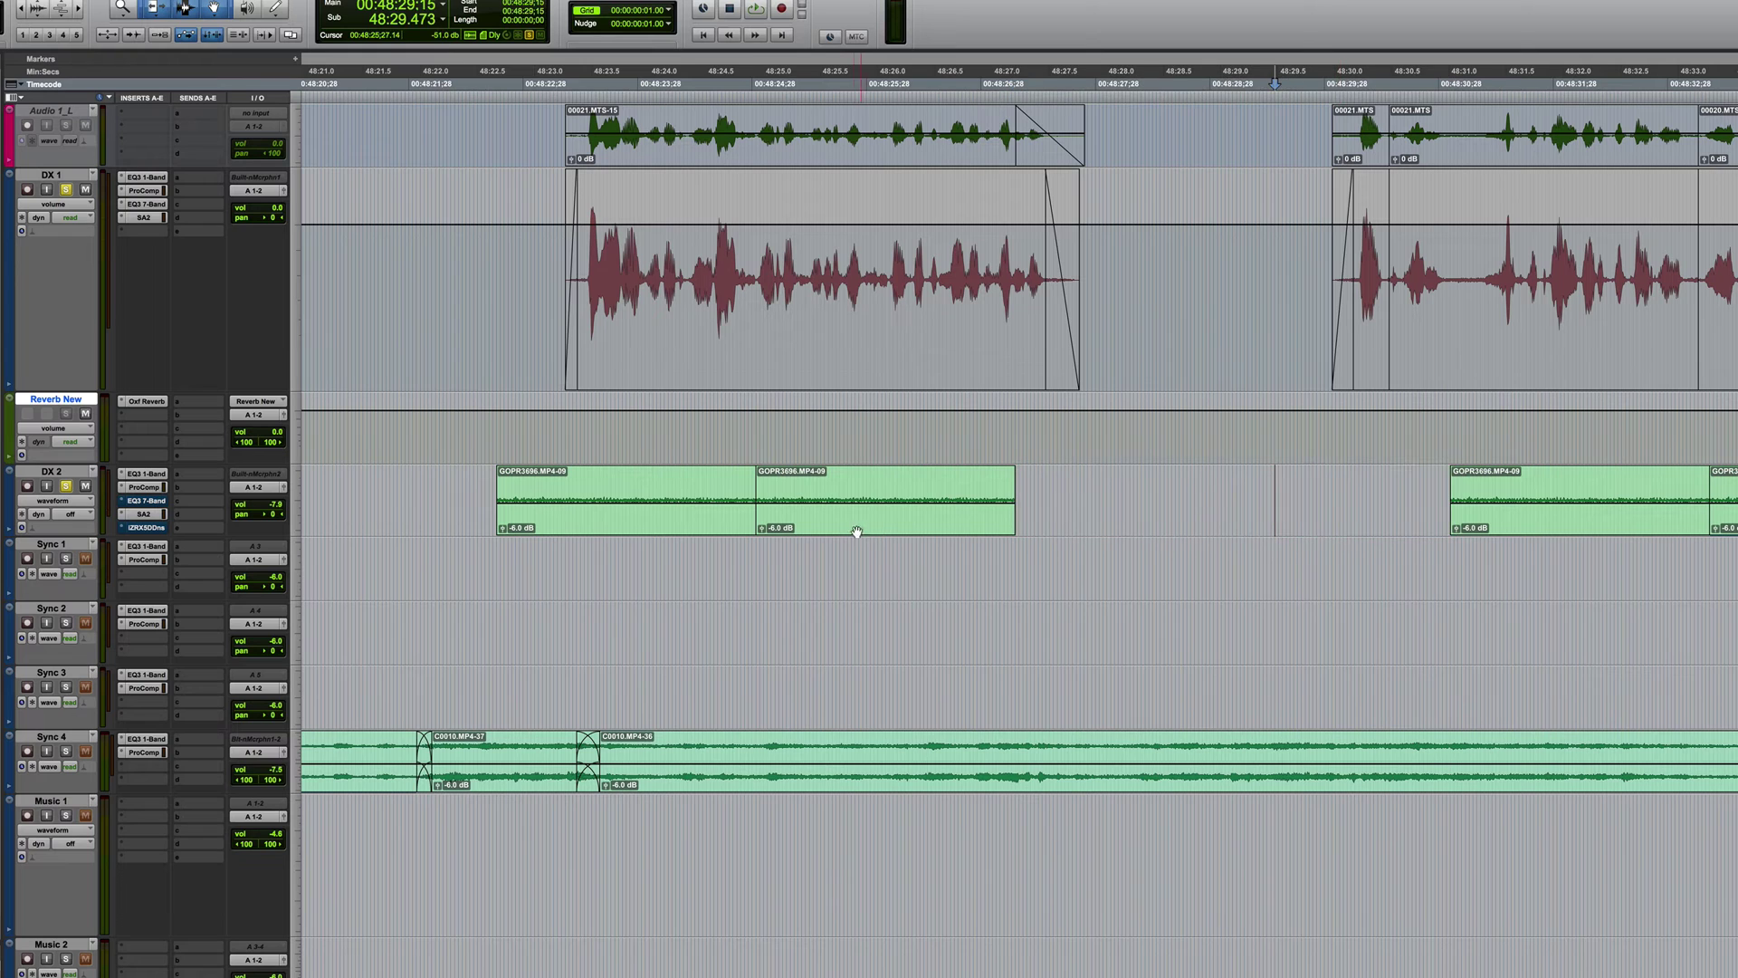
pyautogui.click(857, 532)
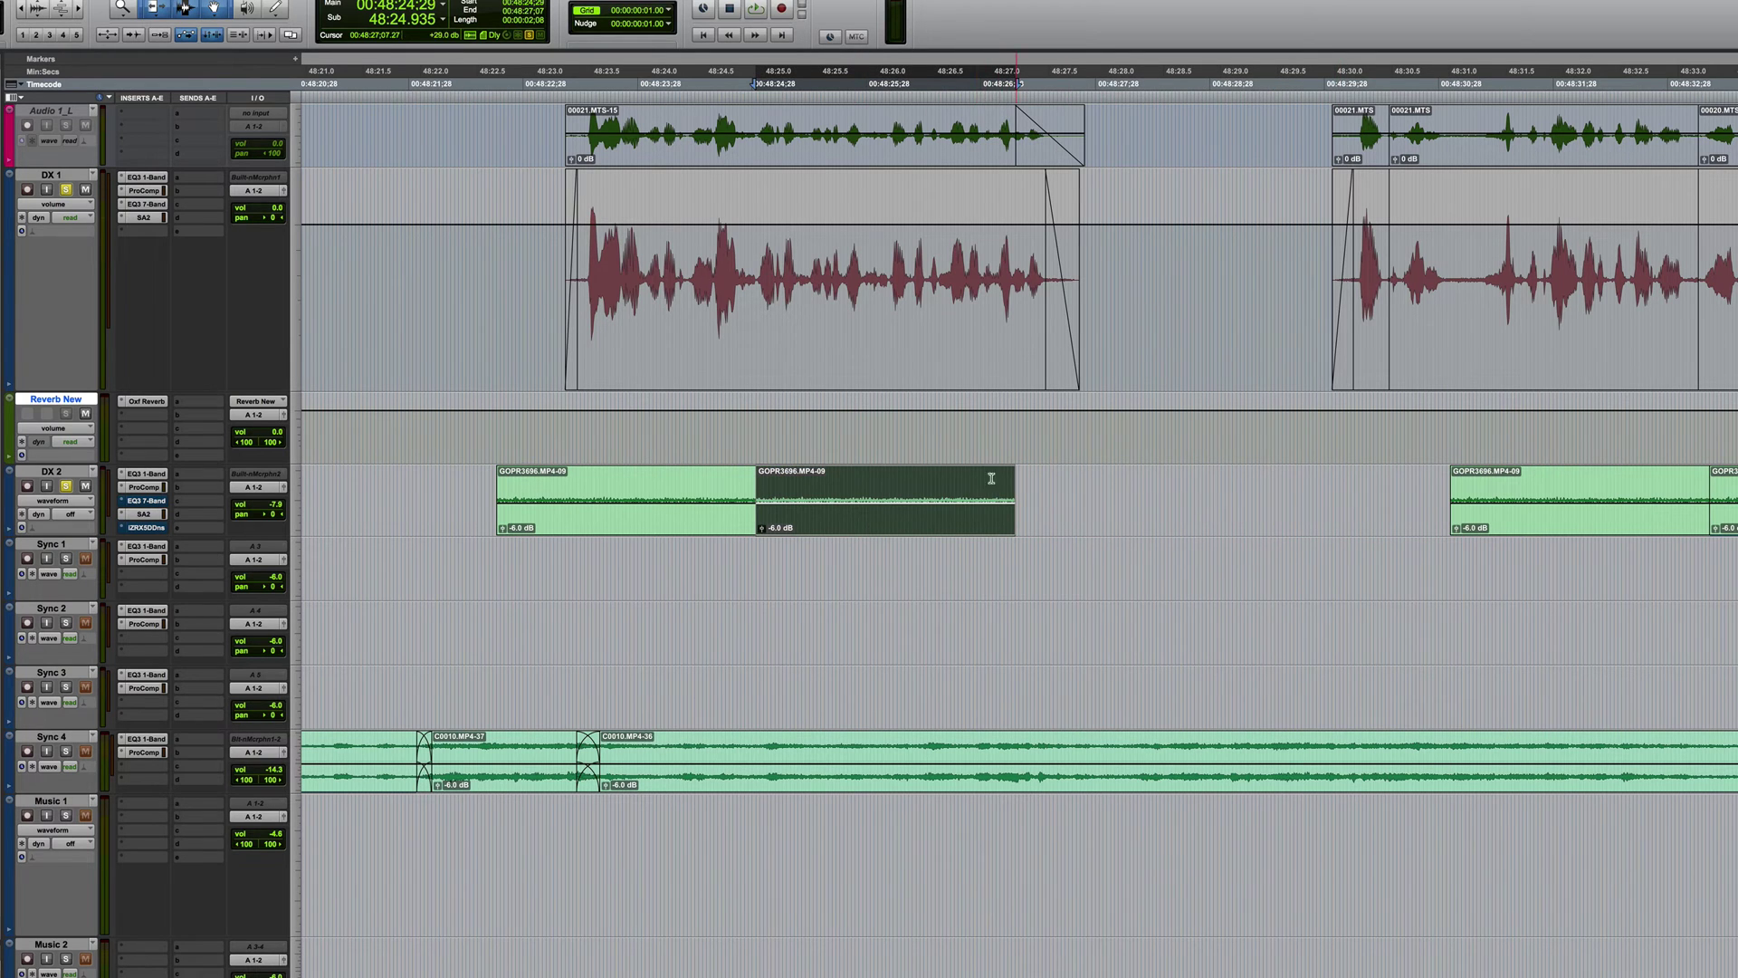
pyautogui.press('Tab')
# - Fill the gap on DX 2 with repeated GOPR3696 clip copies and accept the batch fade settings
pyautogui.hotkey('shift', 'Tab')
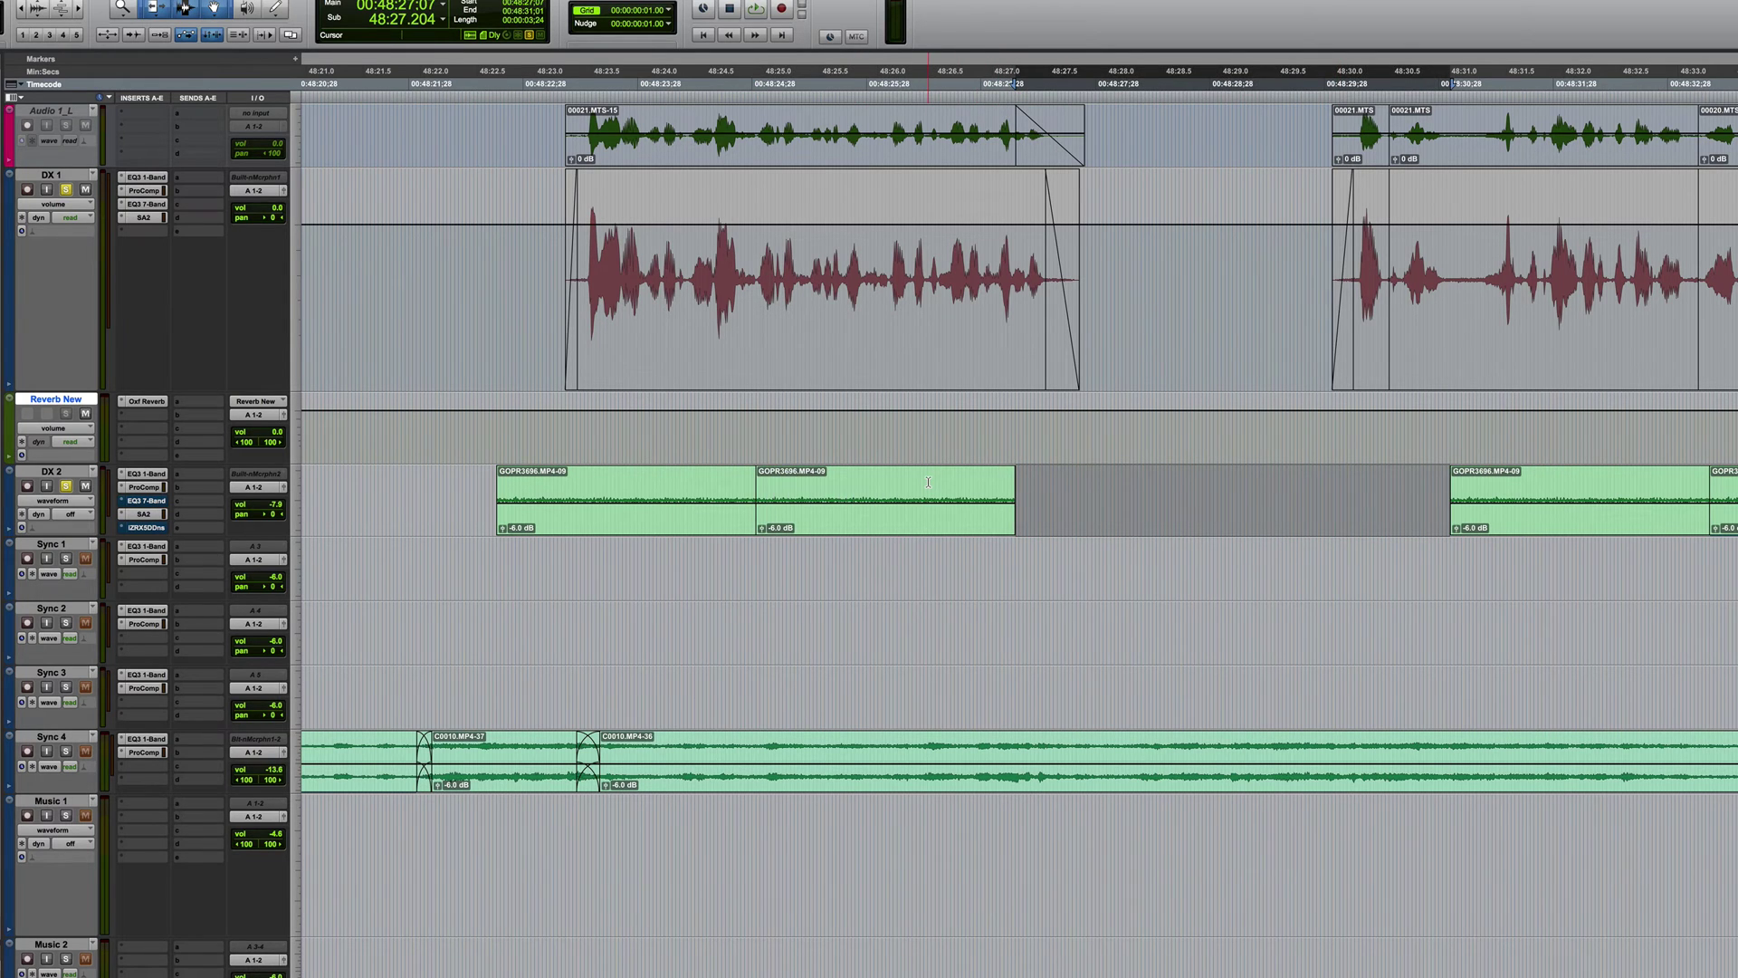
pyautogui.press('super+f')
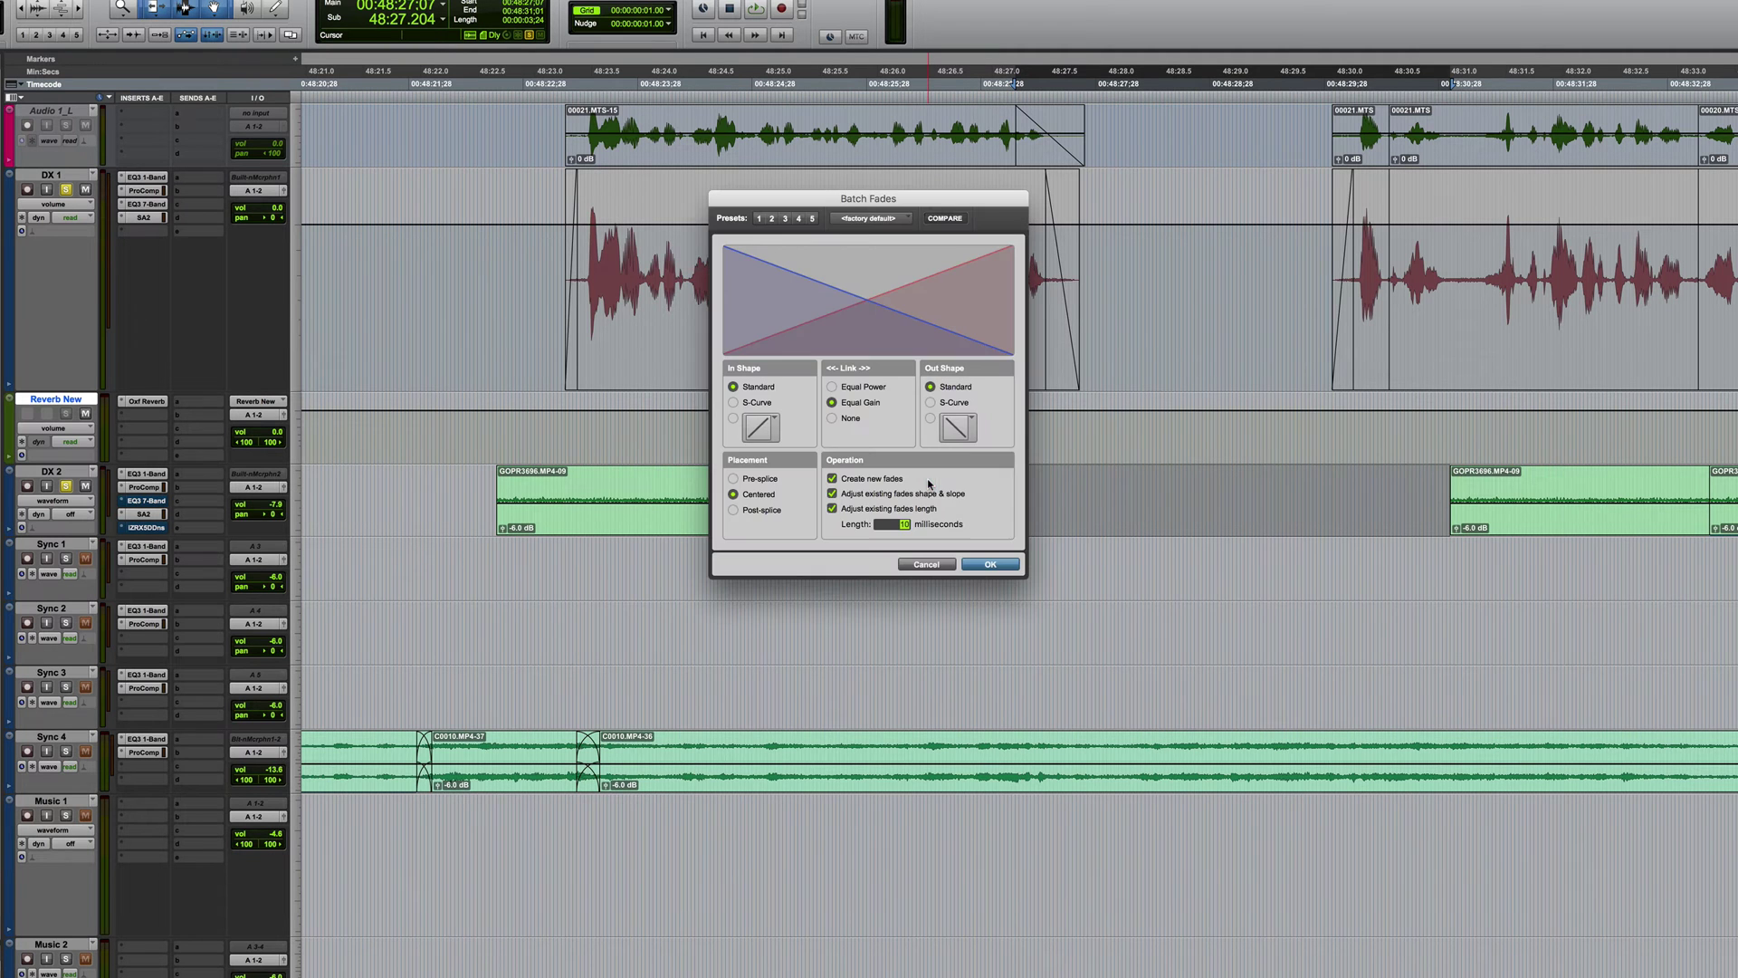
pyautogui.click(989, 565)
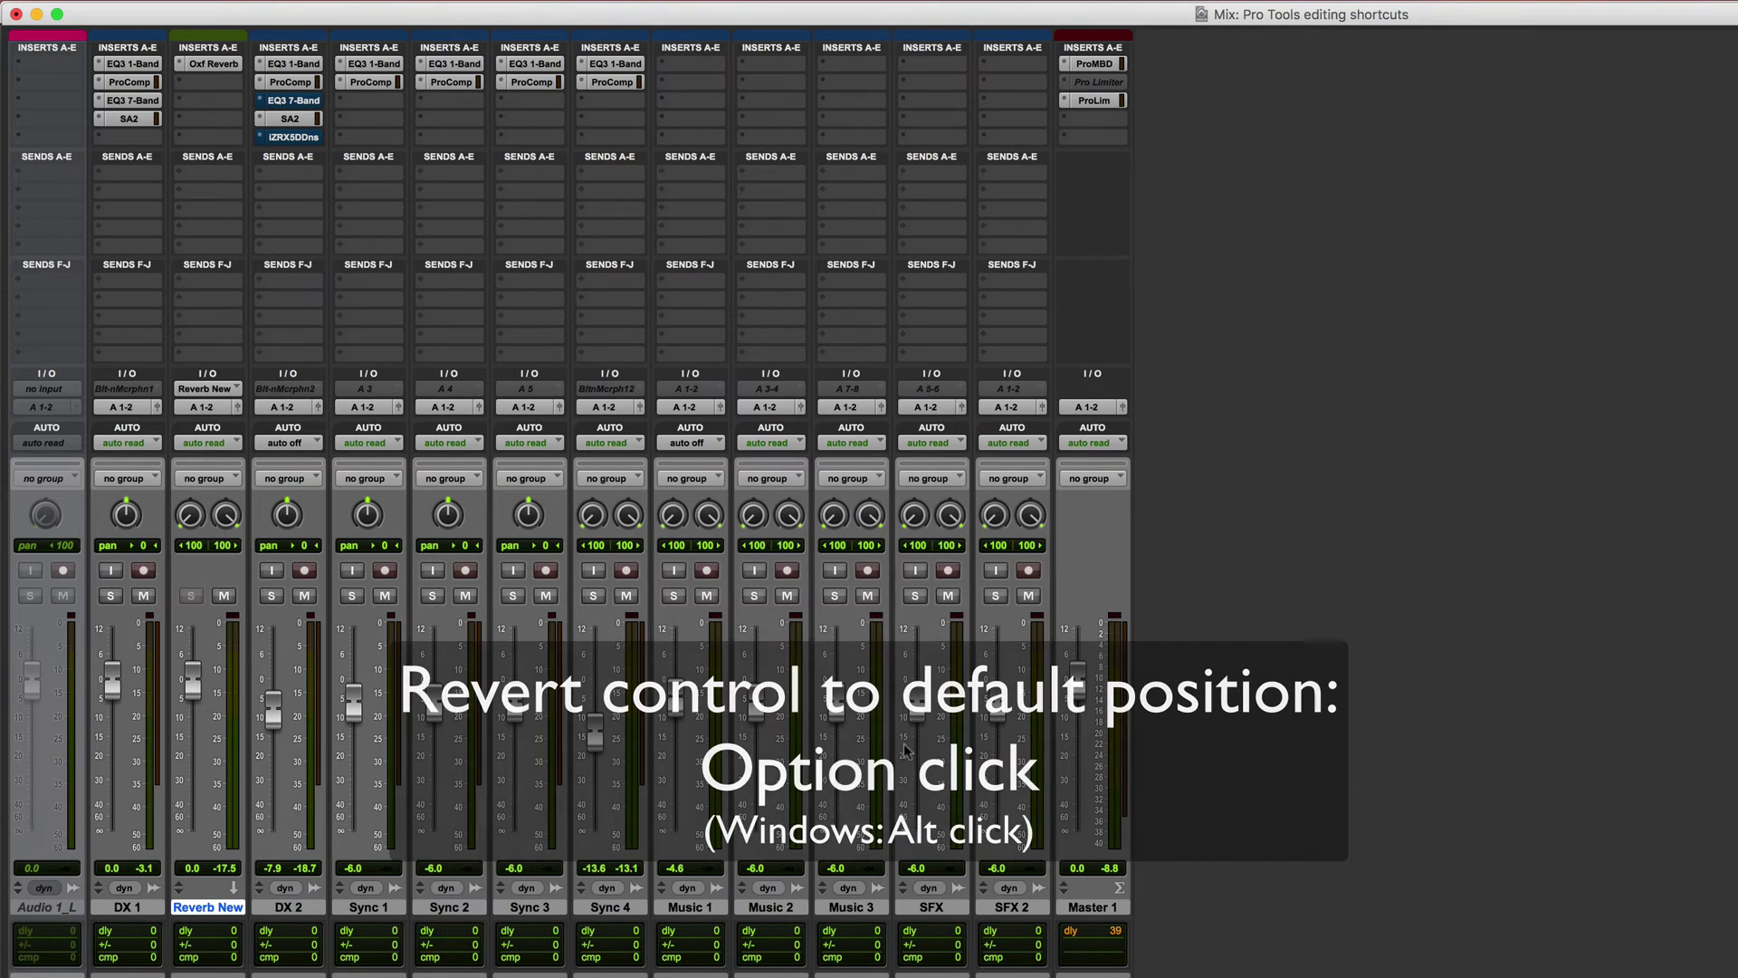
# - Reset Sync 4's fader to 0.0 dB, centre its pan, and open DX 1's EQ3 7-Band plug-in
pyautogui.keyDown('alt'); pyautogui.click(588, 736); pyautogui.keyUp('alt')
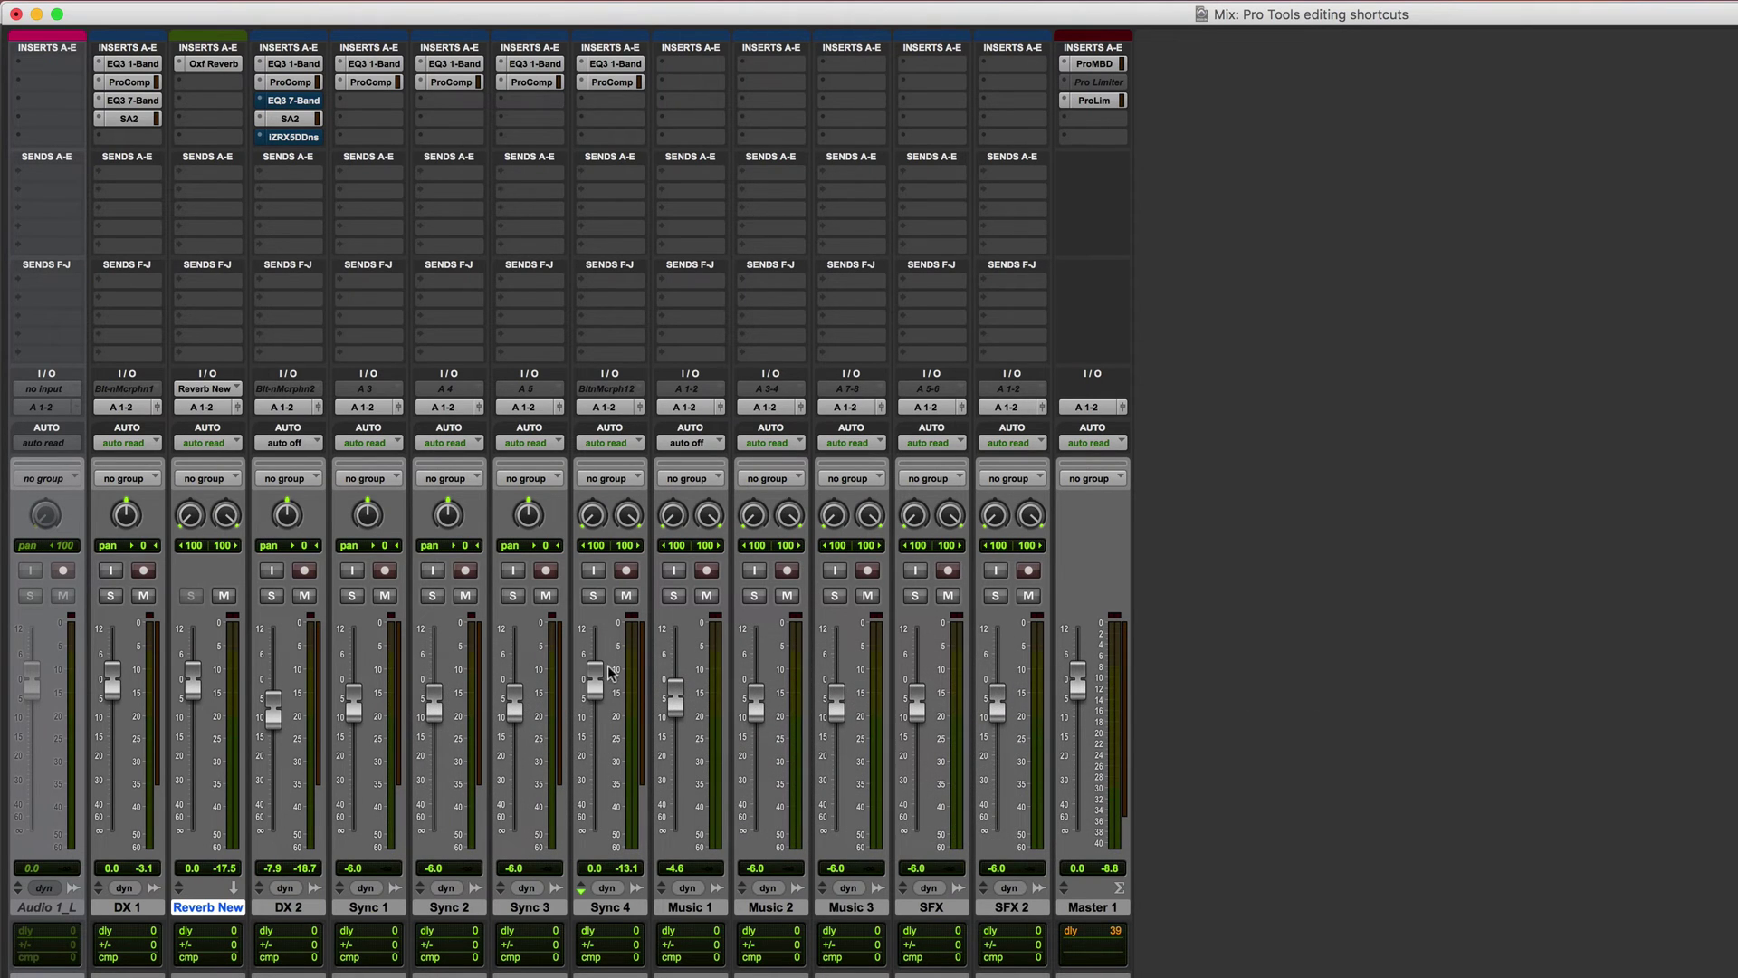
pyautogui.keyDown('alt'); pyautogui.click(590, 523); pyautogui.keyUp('alt')
pyautogui.click(133, 101)
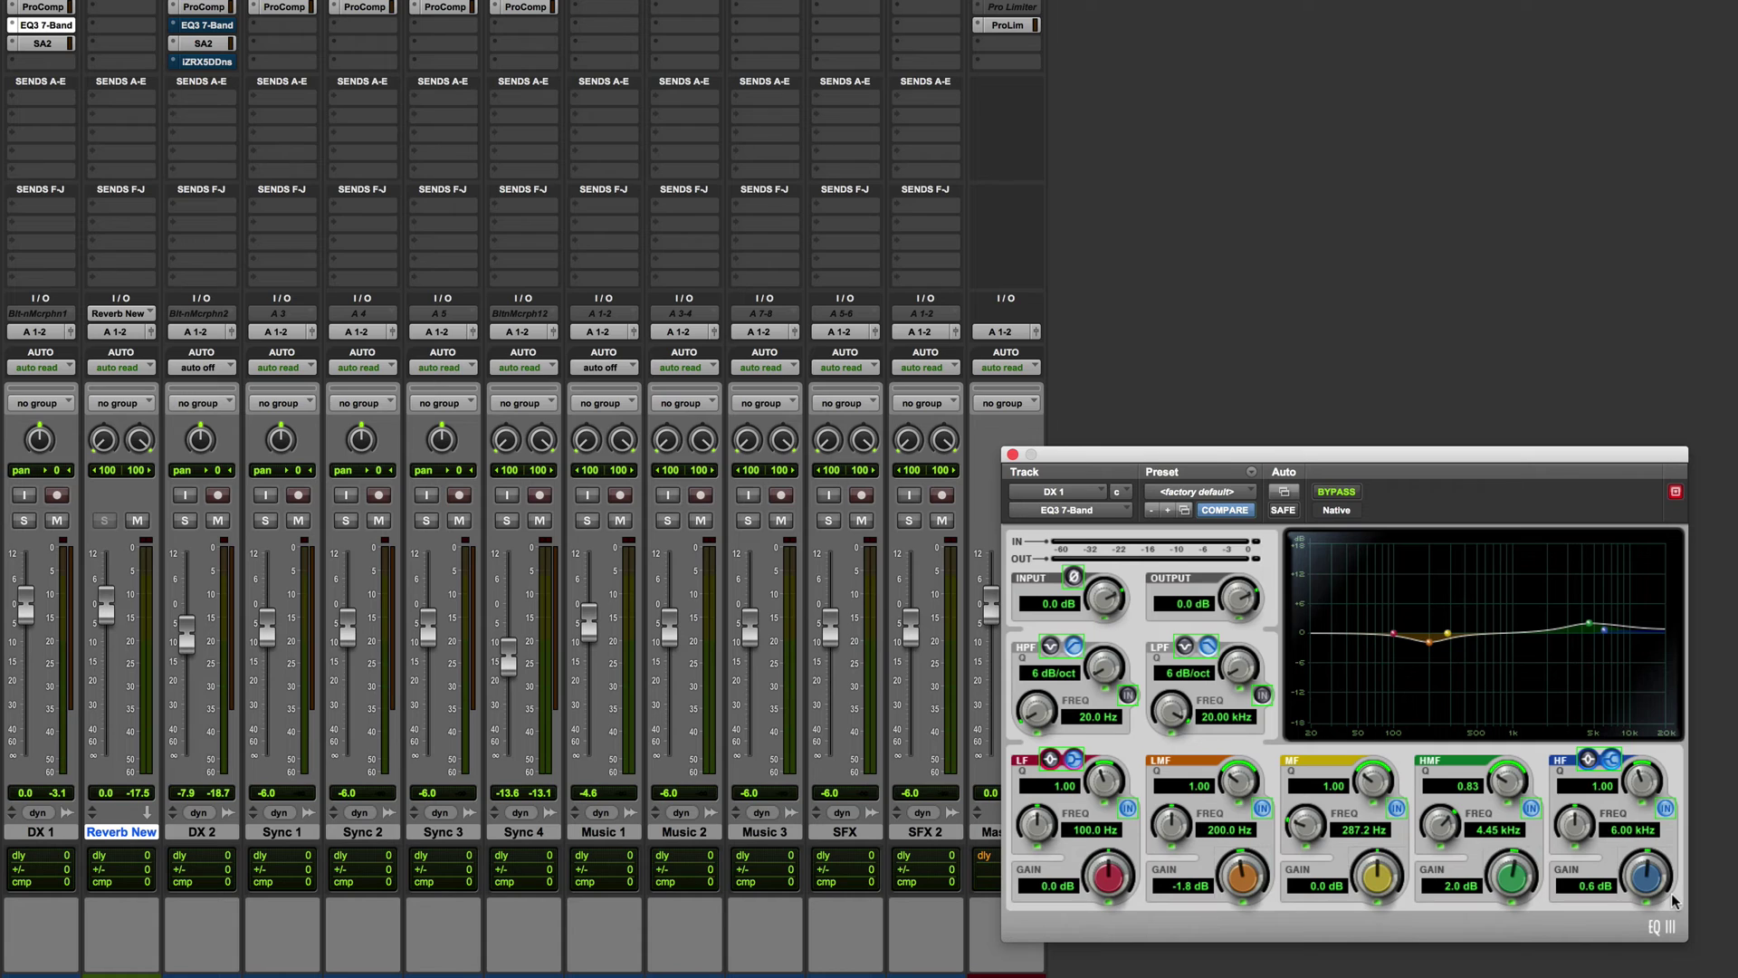
pyautogui.keyDown('alt'); pyautogui.click(1243, 883); pyautogui.keyUp('alt')
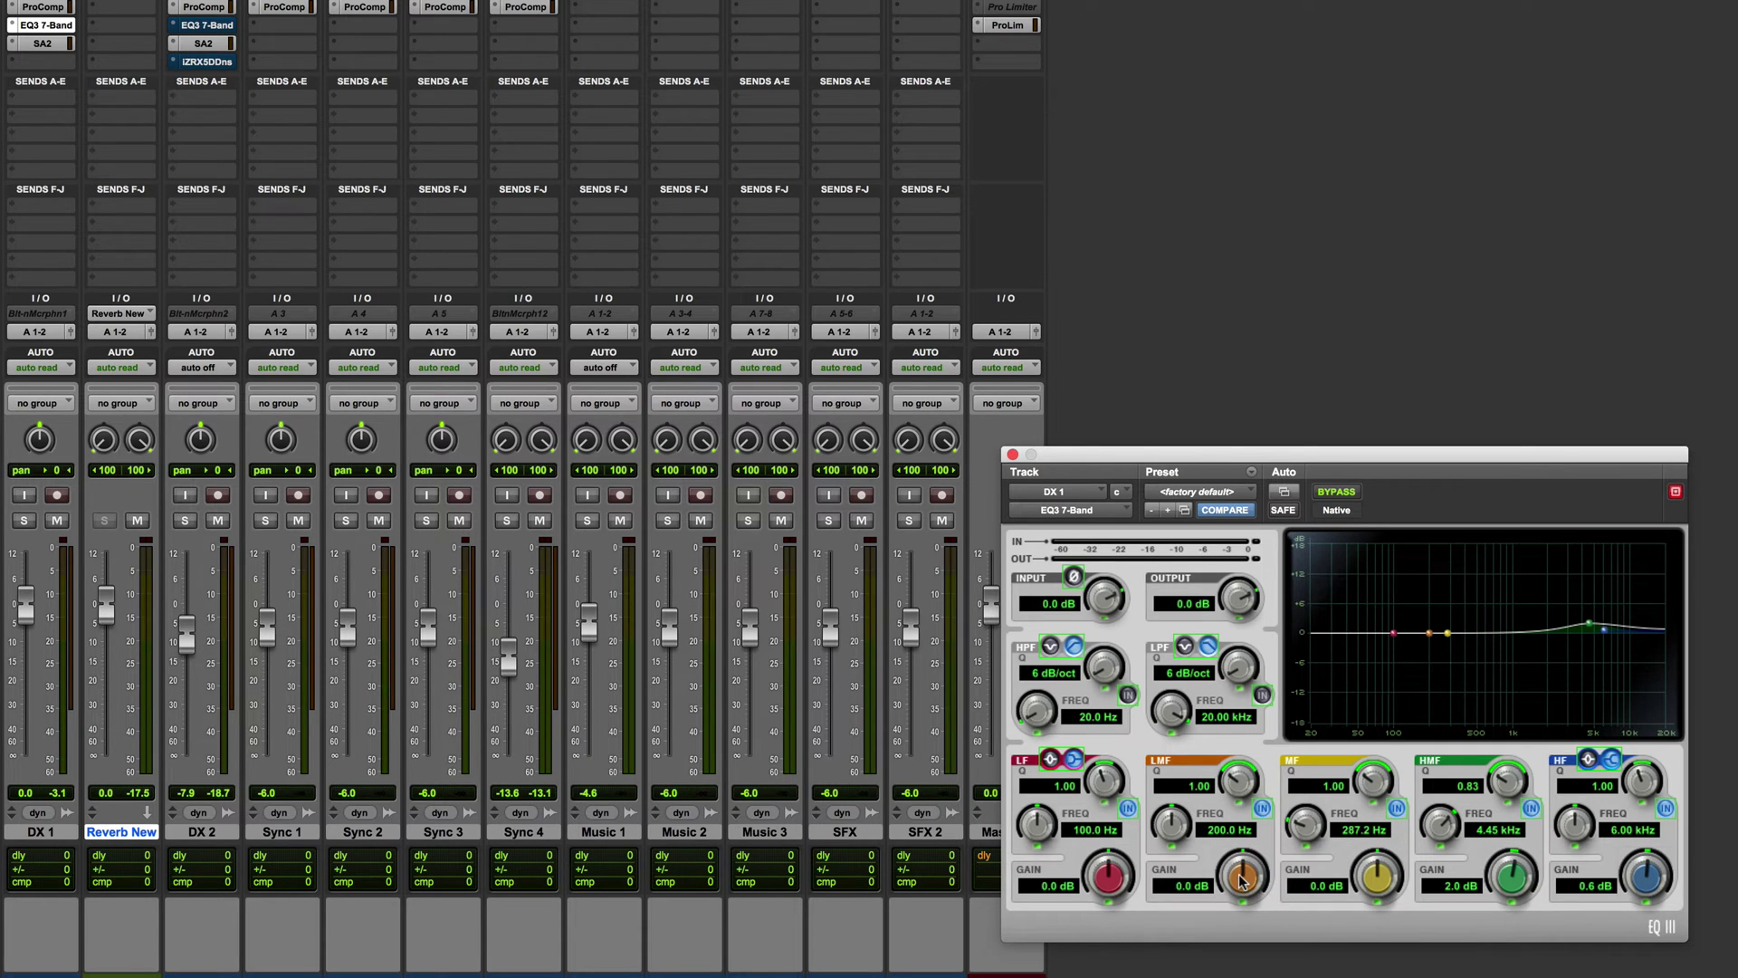
pyautogui.keyDown('alt'); pyautogui.click(1510, 878); pyautogui.keyUp('alt')
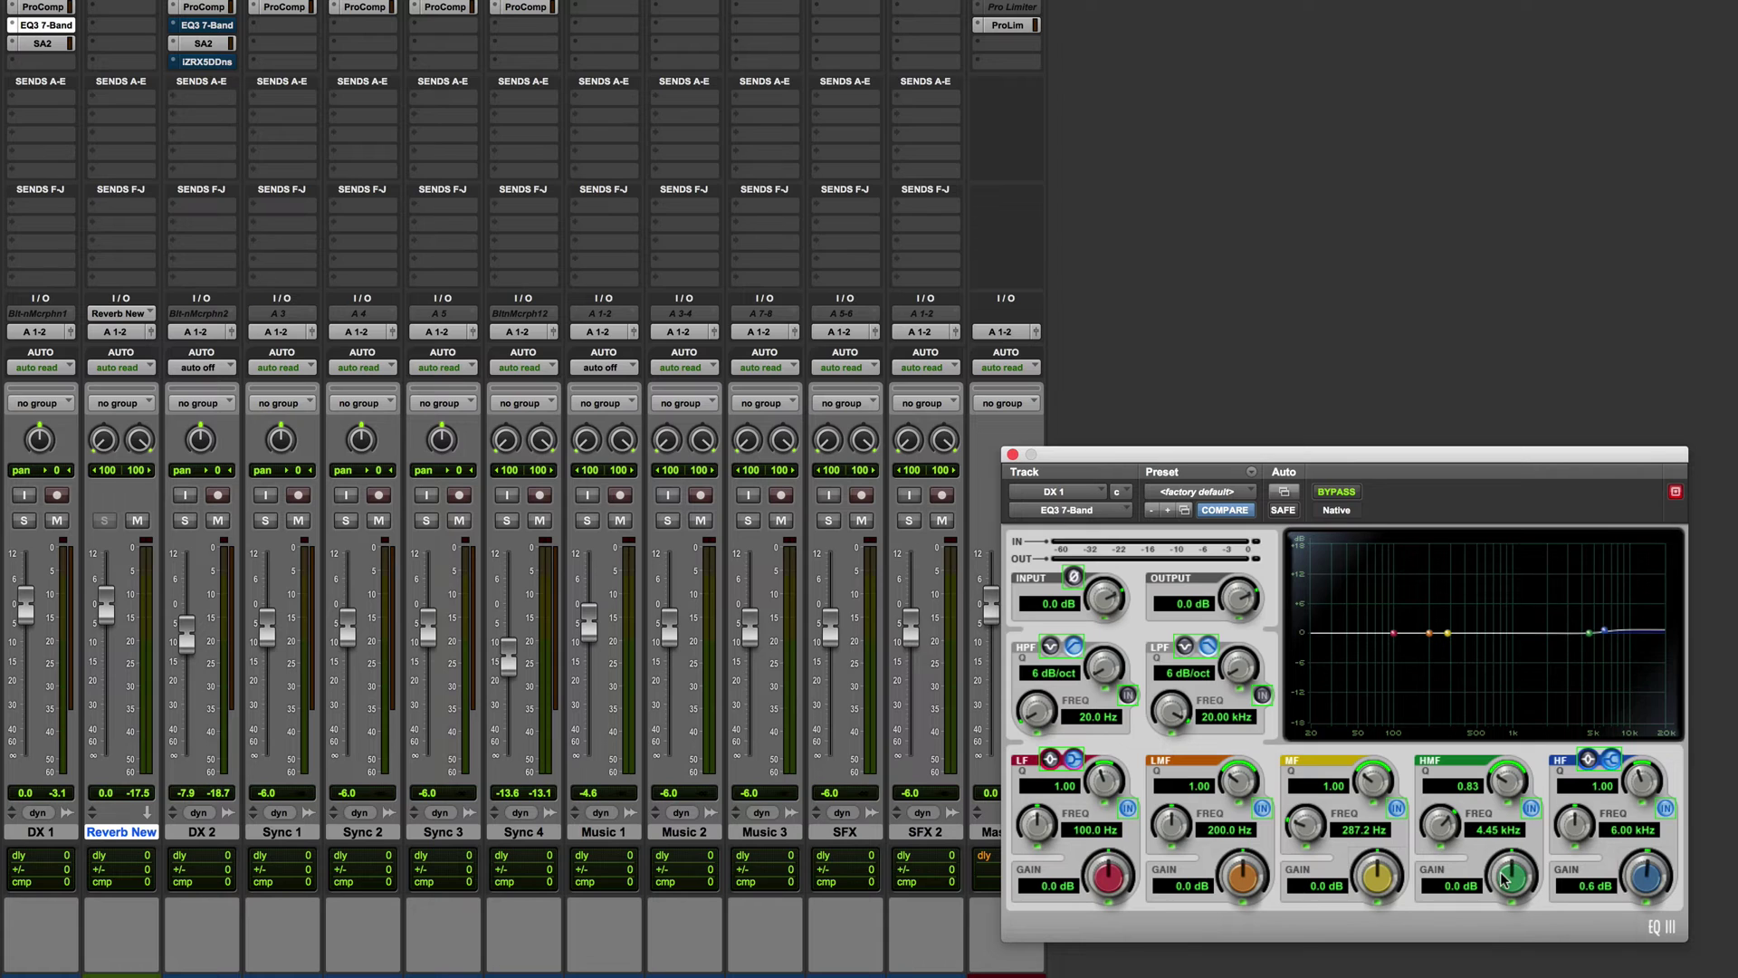
pyautogui.keyDown('alt'); pyautogui.click(1646, 883); pyautogui.keyUp('alt')
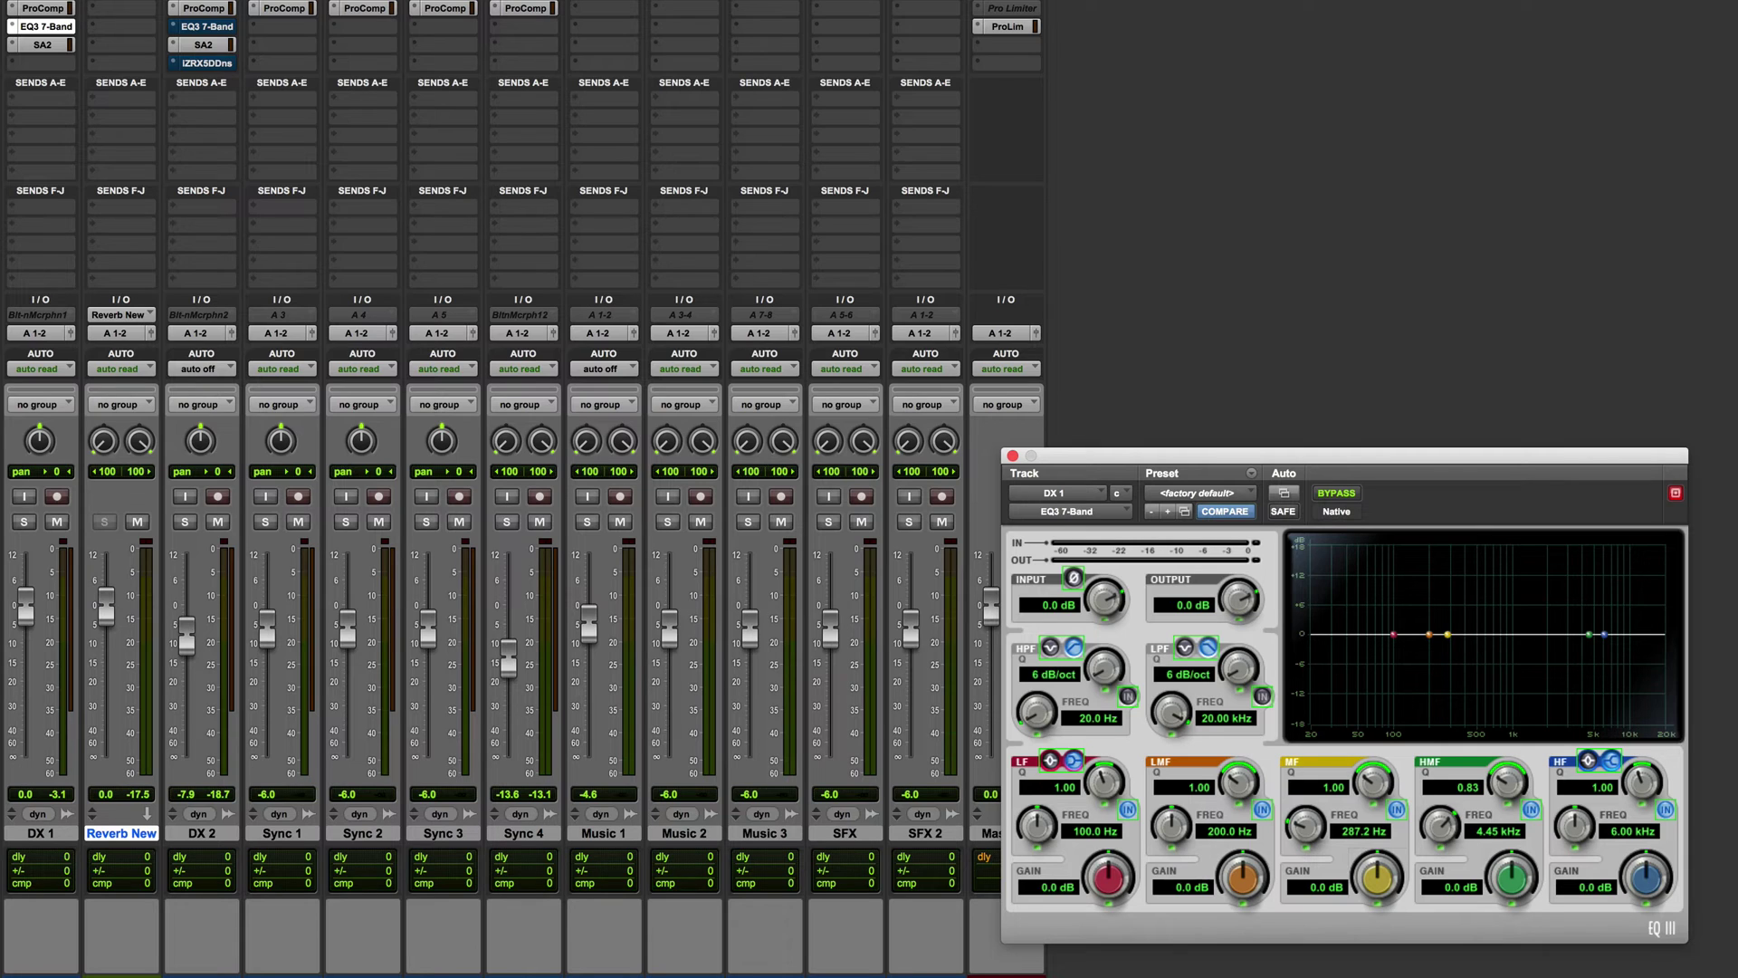
pyautogui.press('space')
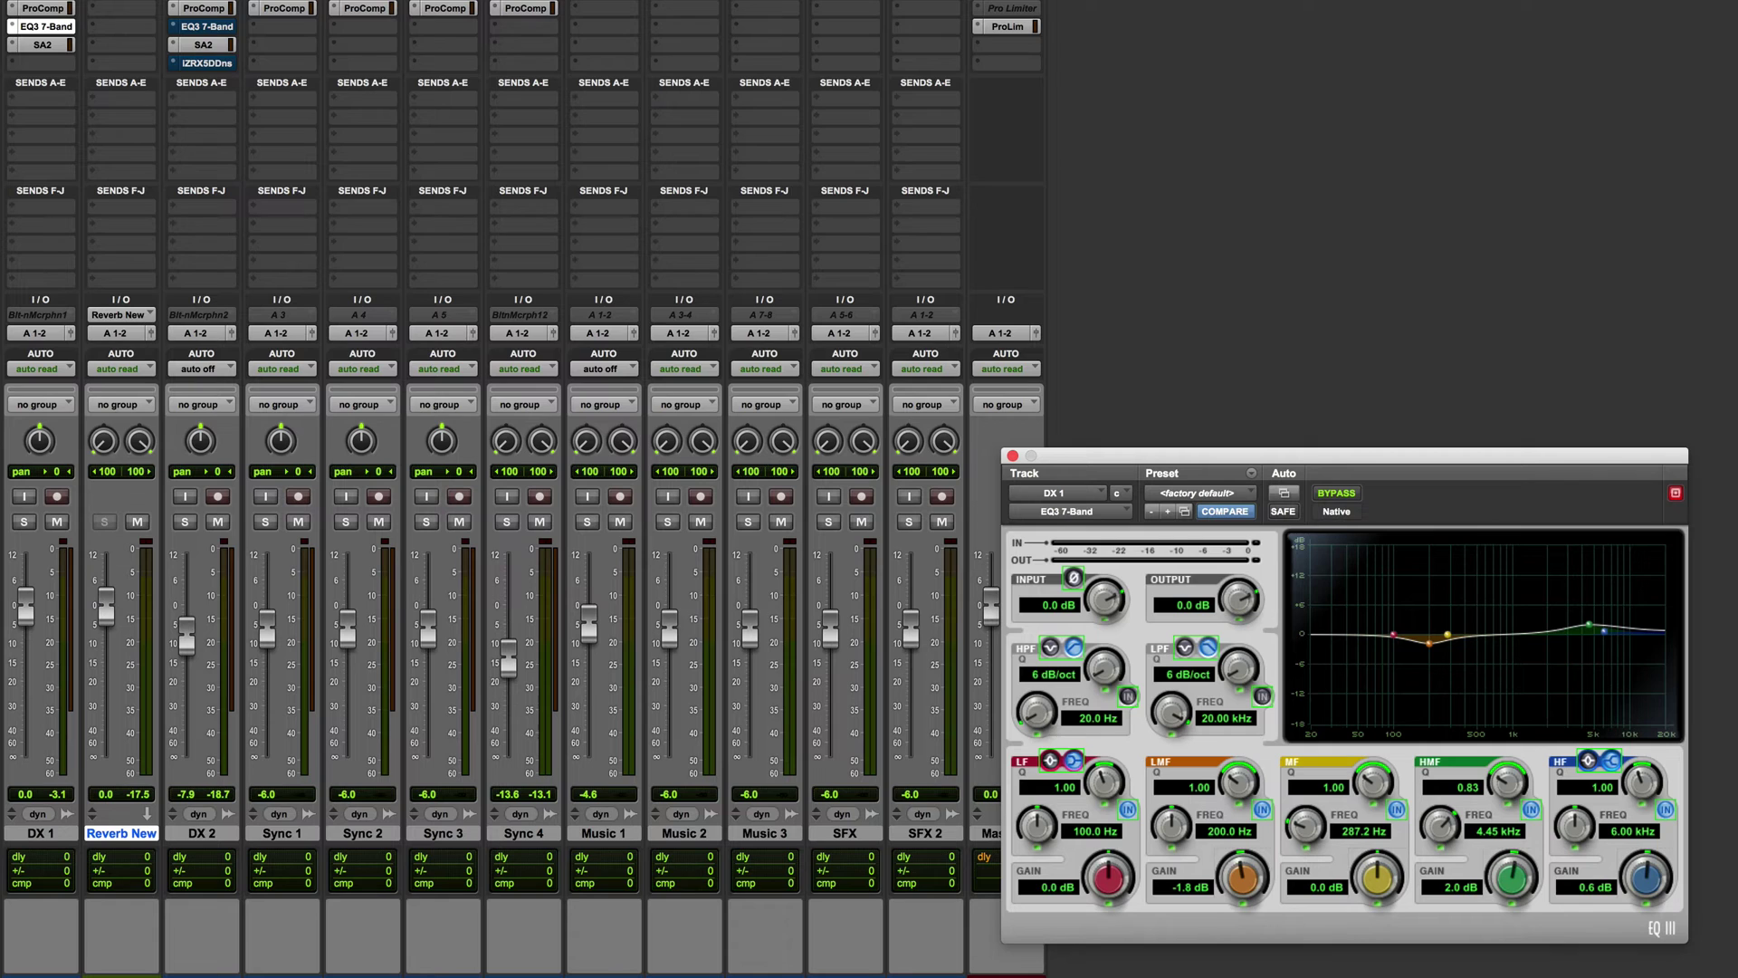
# - Close the EQ window and route every track's output to Bus 7-8, leaving Master 1 on A 1-2
pyautogui.click(1013, 456)
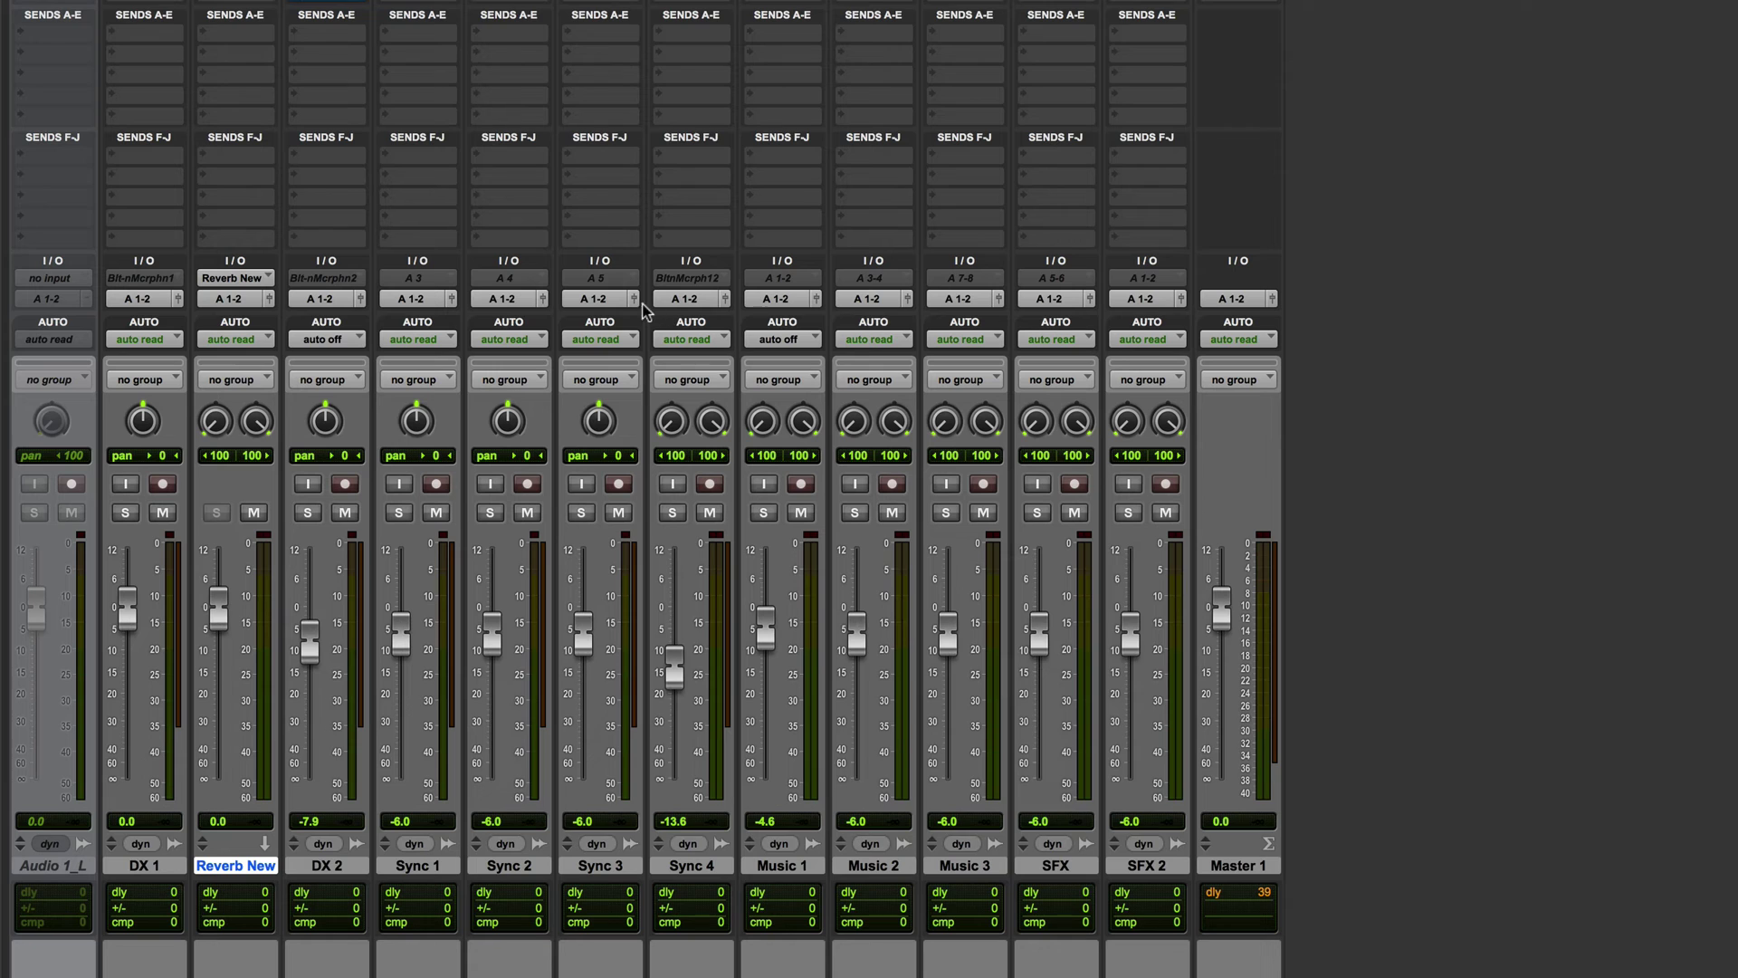
pyautogui.click(684, 299)
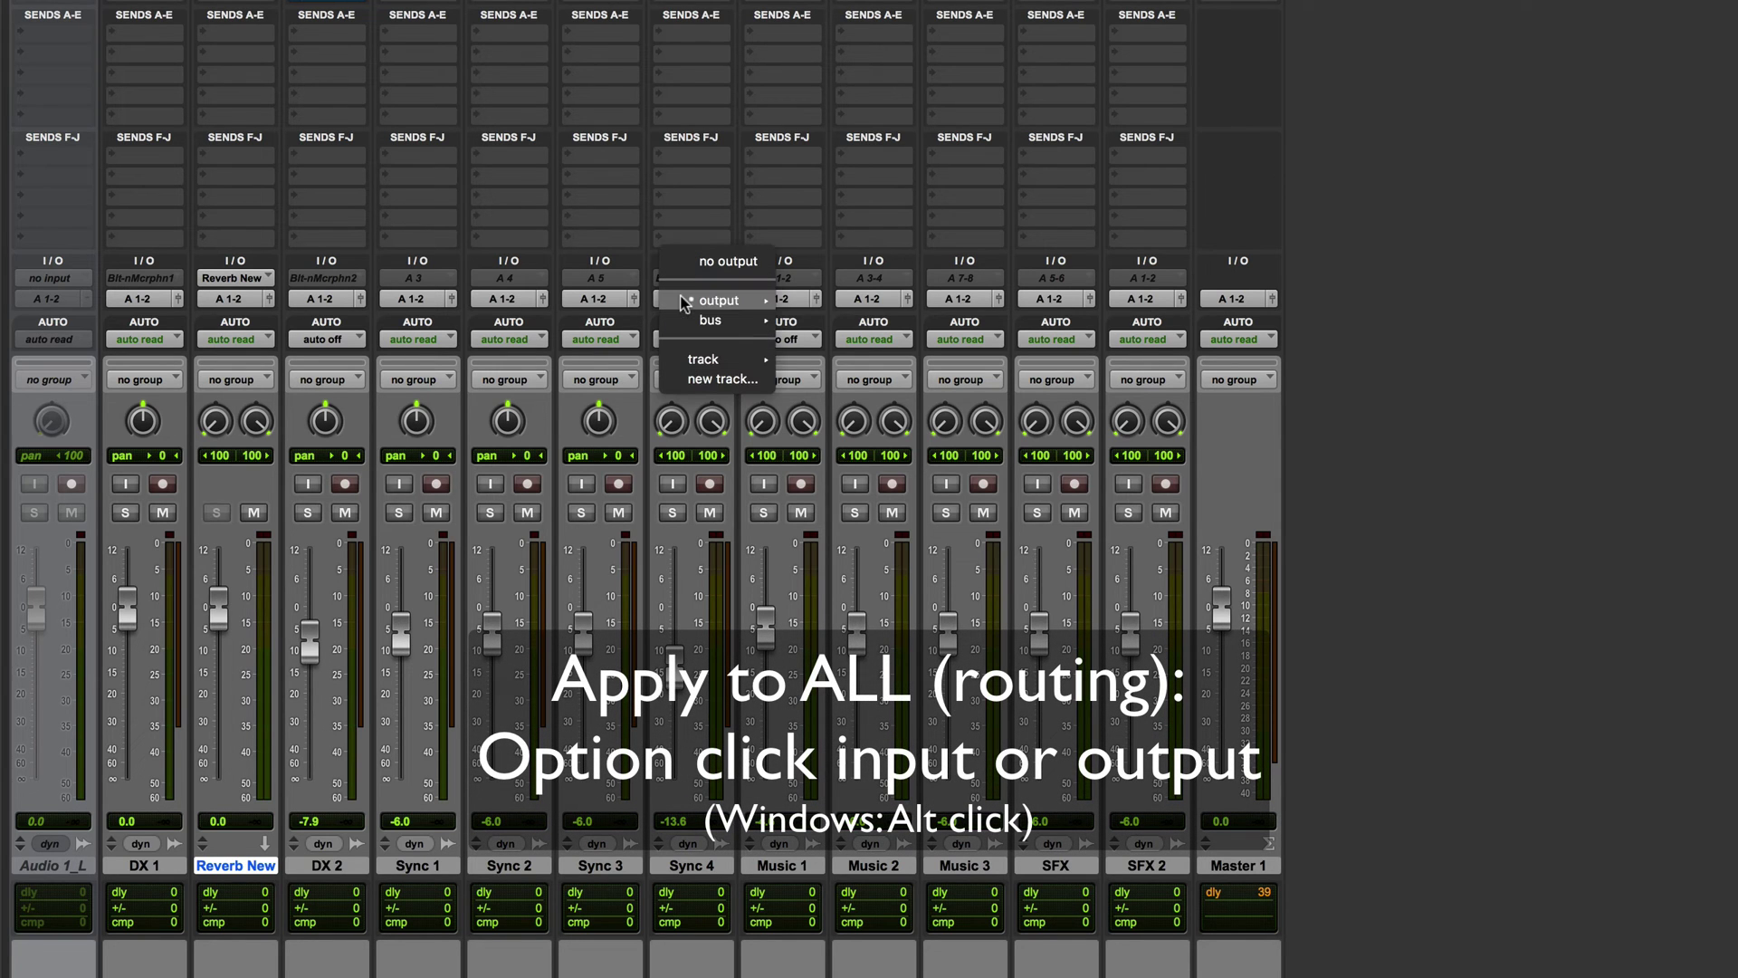
pyautogui.moveTo(747, 321)
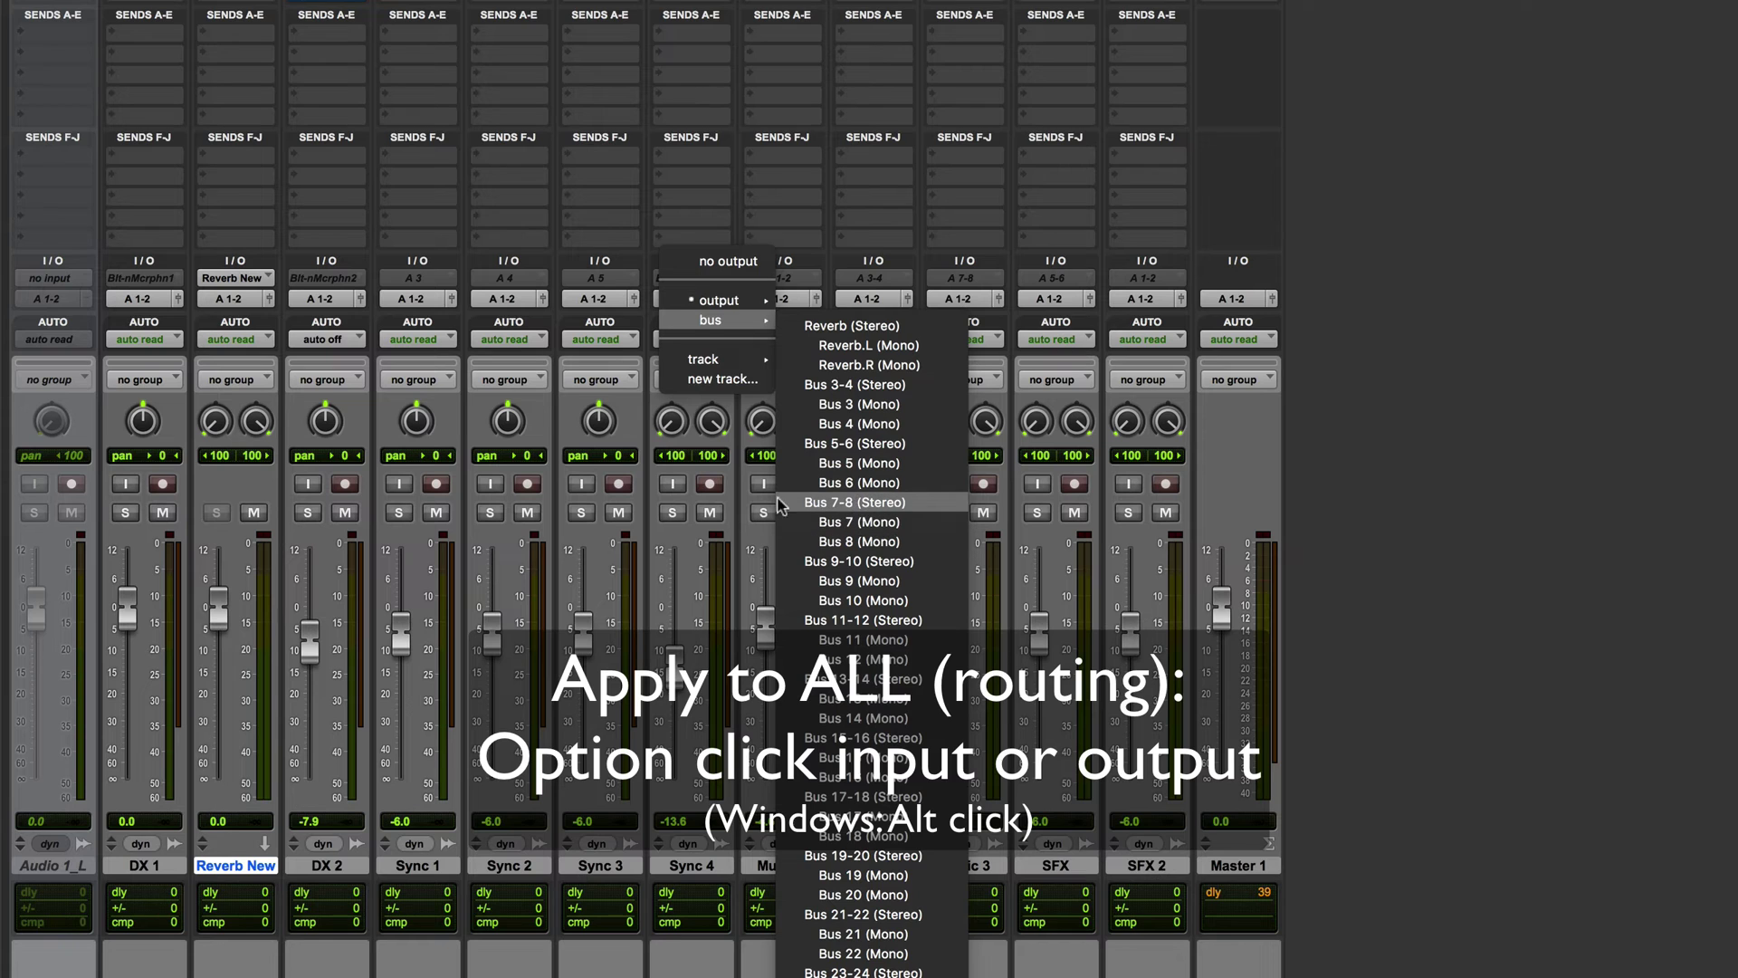
pyautogui.keyDown('alt'); pyautogui.click(865, 502); pyautogui.keyUp('alt')
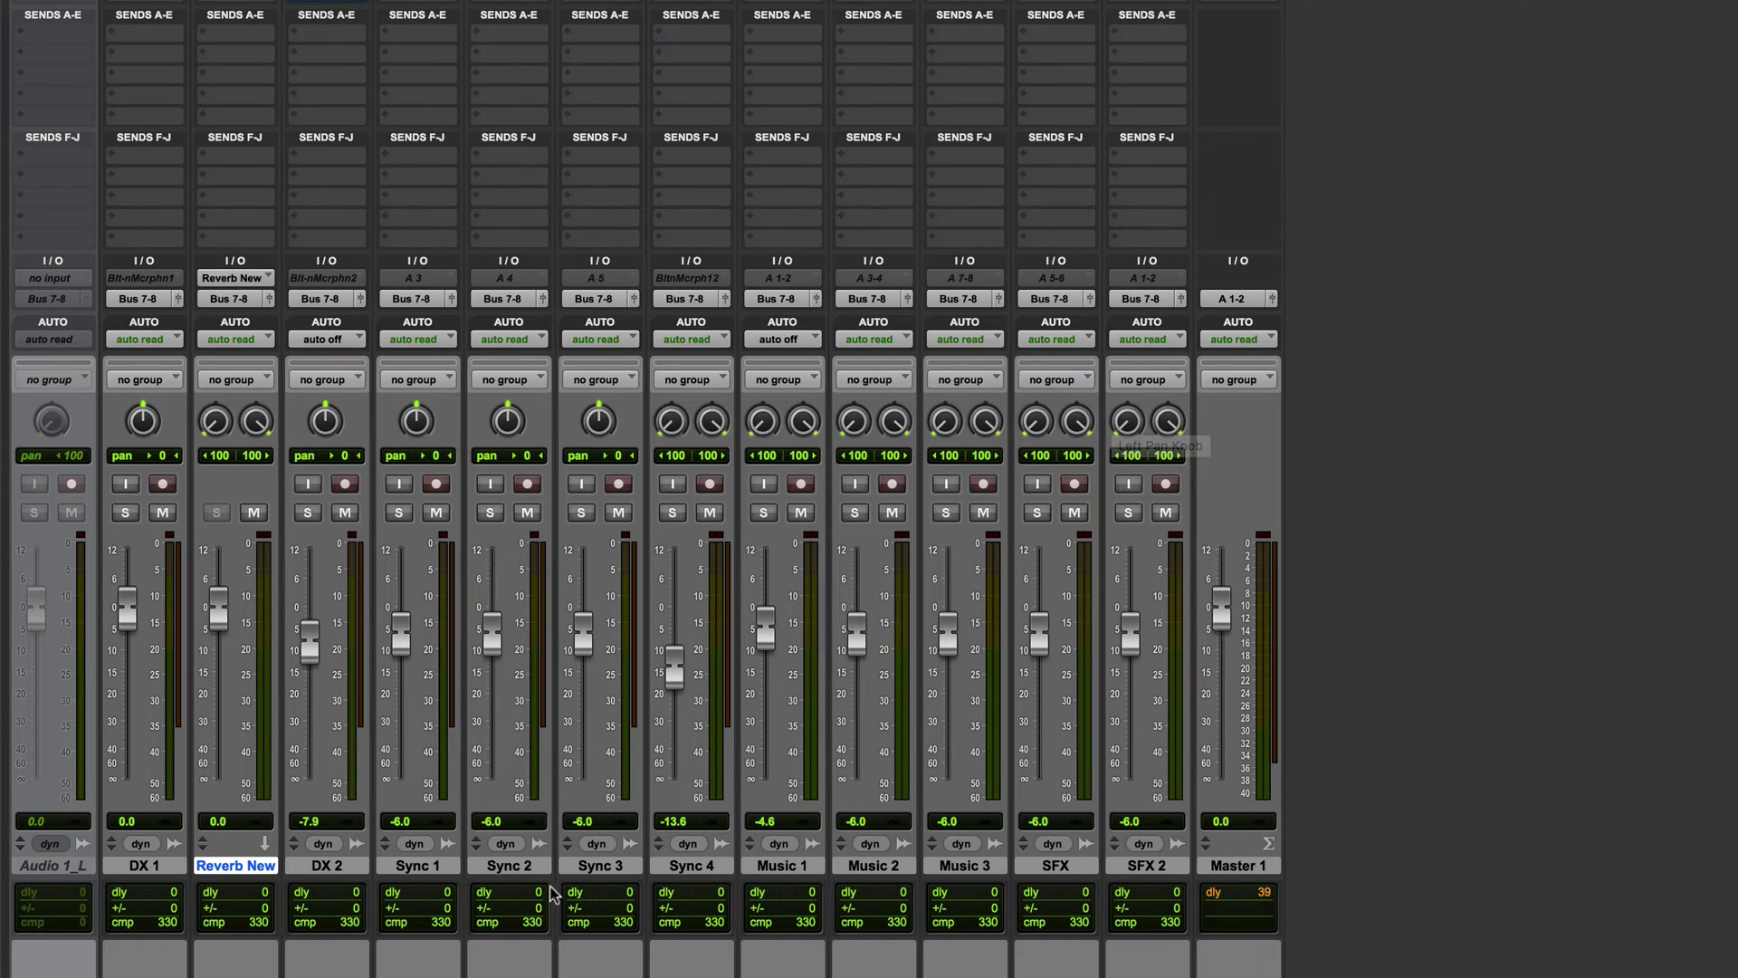
# - Select Sync 1 through Music 1 and send their outputs to Bus 9-10
pyautogui.click(415, 866)
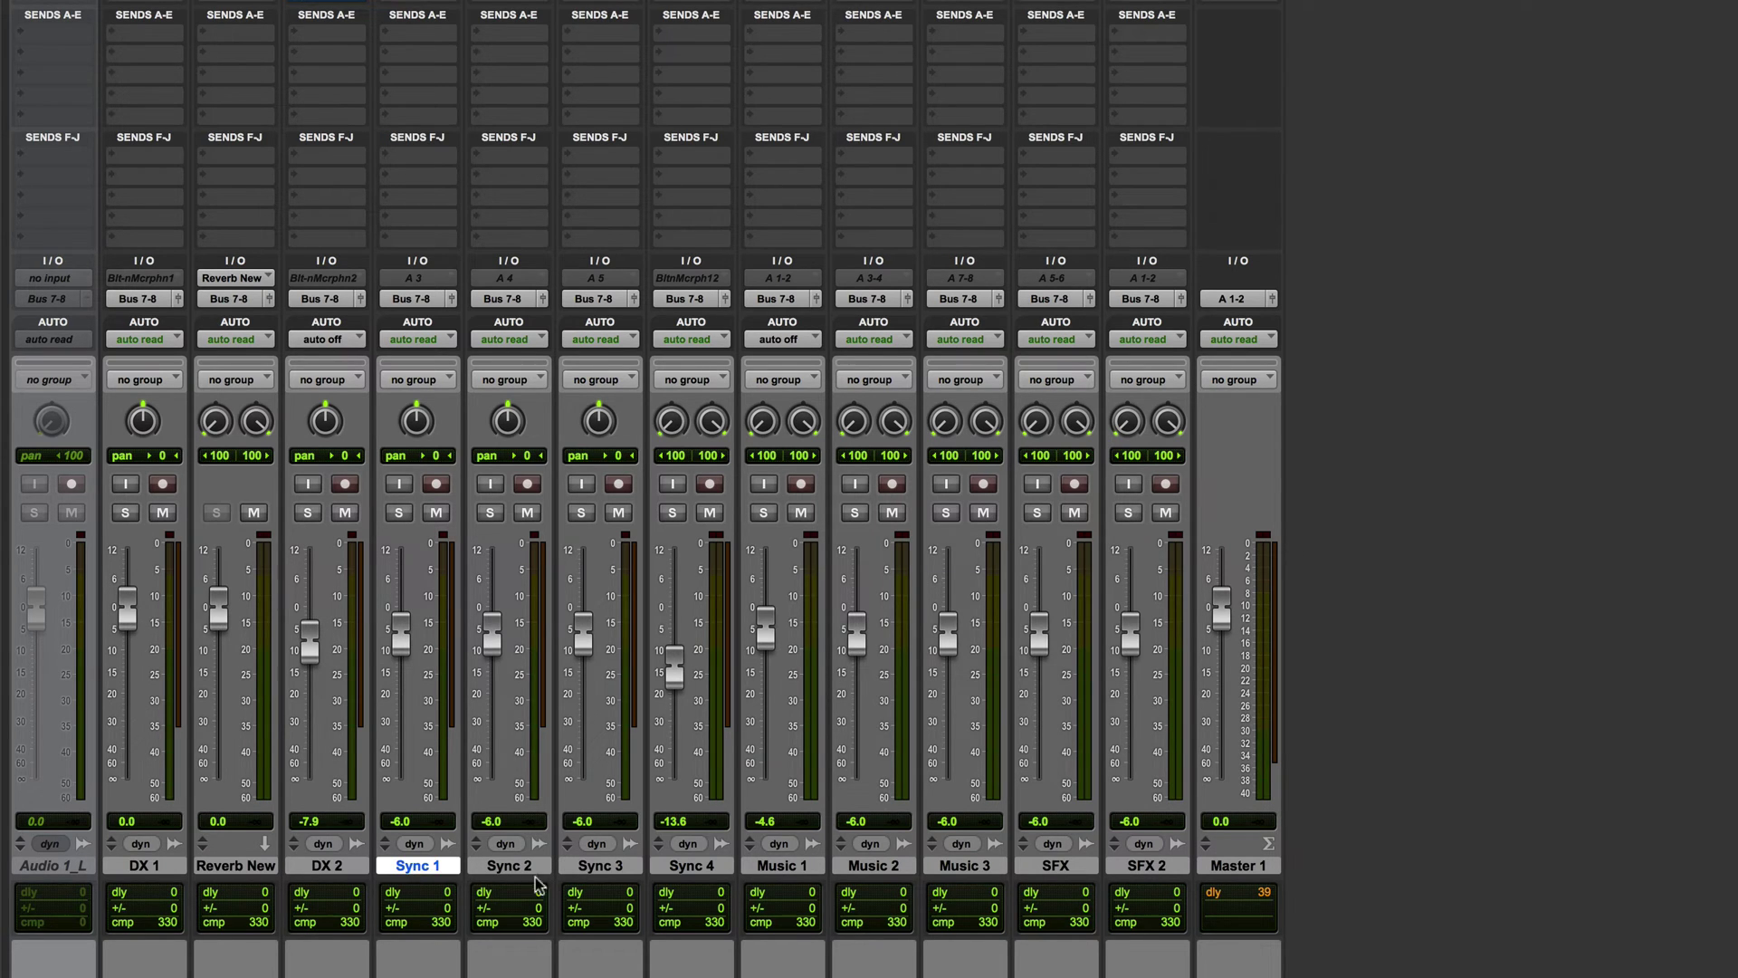
pyautogui.keyDown('shift'); pyautogui.click(784, 871); pyautogui.keyUp('shift')
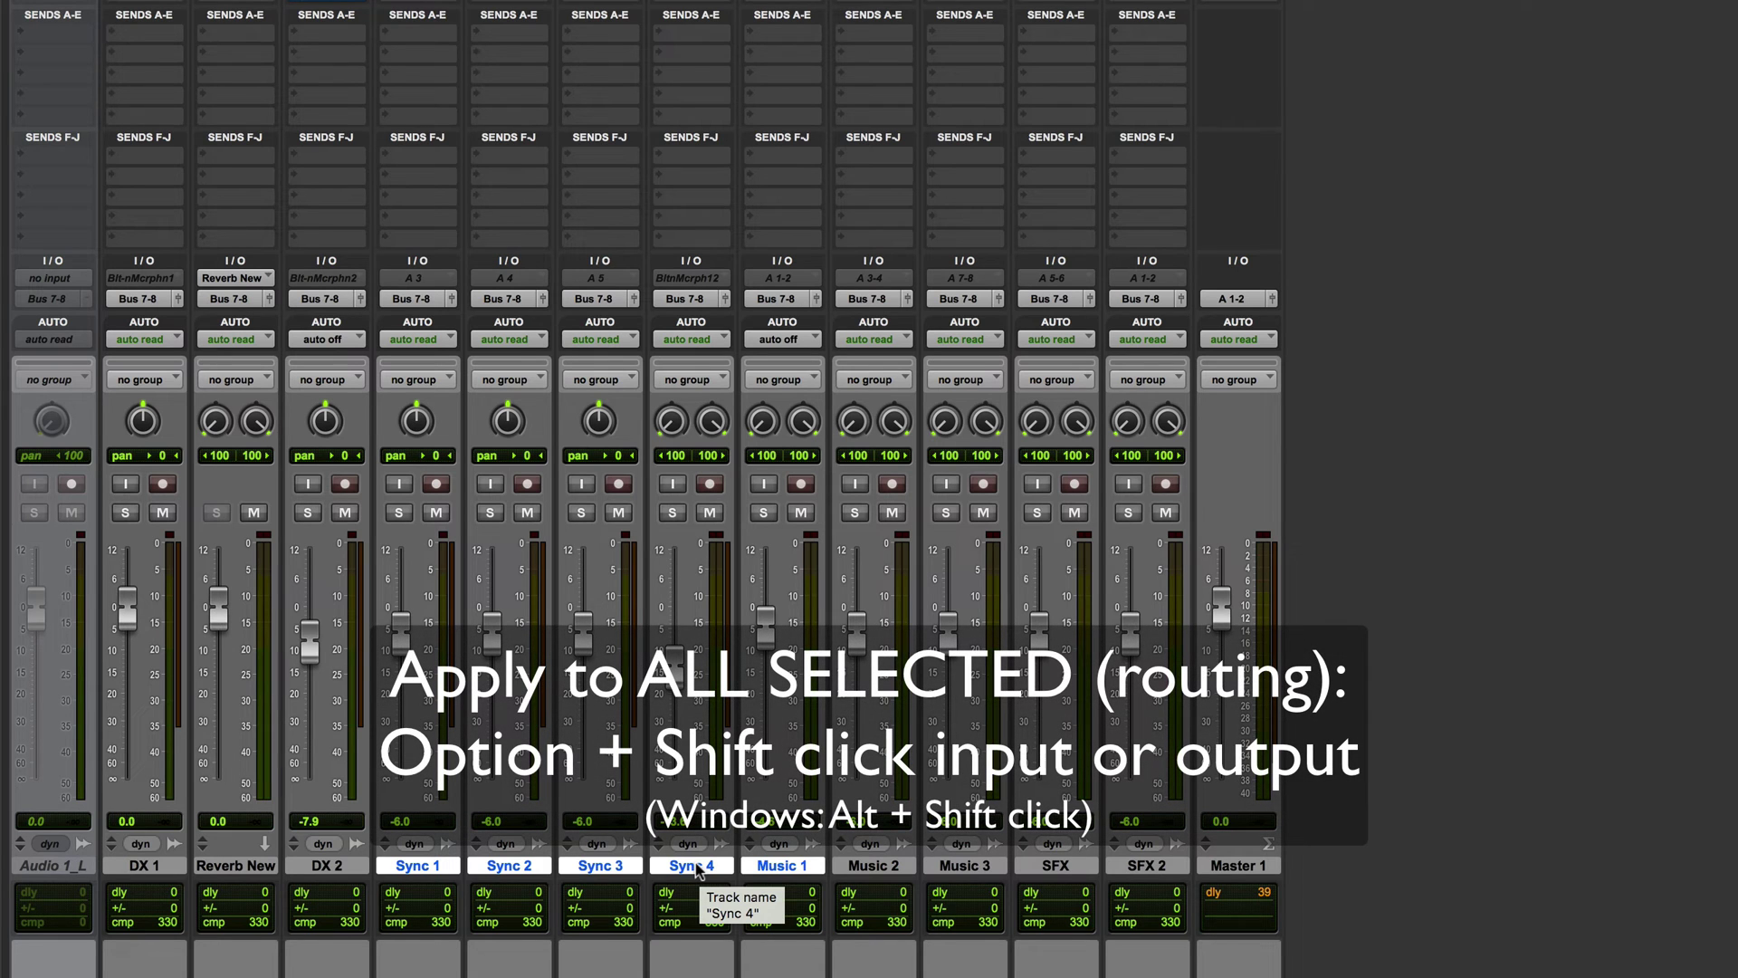
pyautogui.keyDown('alt'); pyautogui.keyDown('shift'); pyautogui.click(580, 299); pyautogui.keyUp('shift'); pyautogui.keyUp('alt')
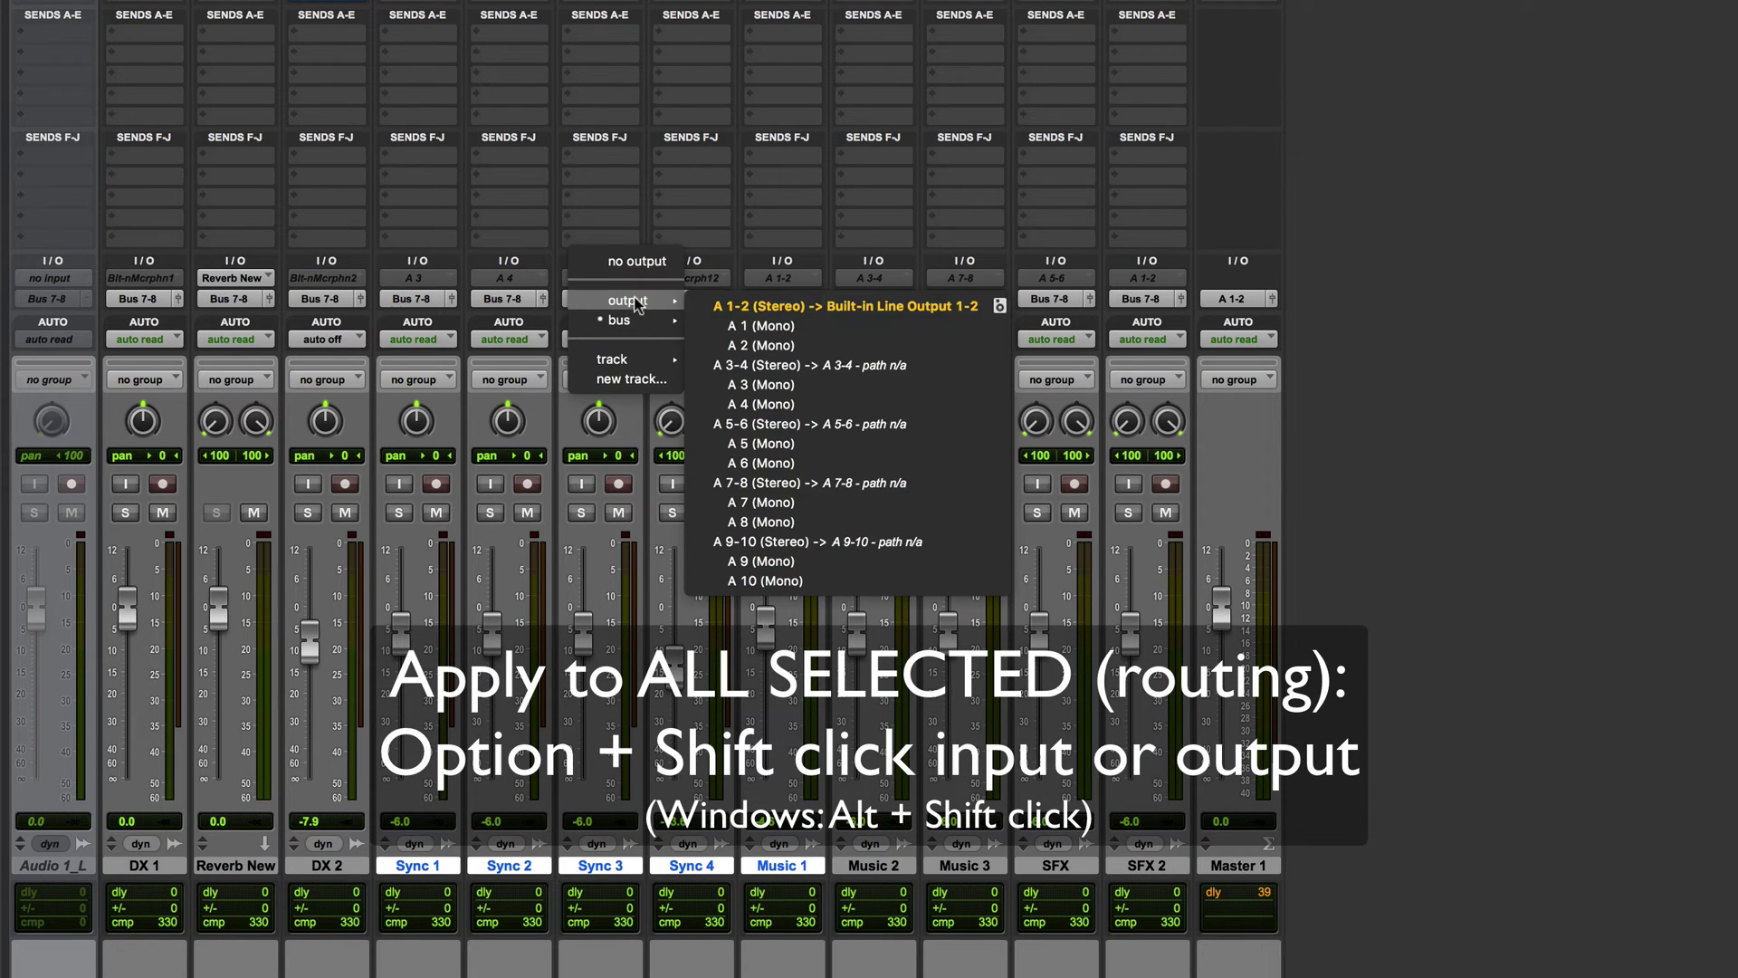
pyautogui.moveTo(639, 324)
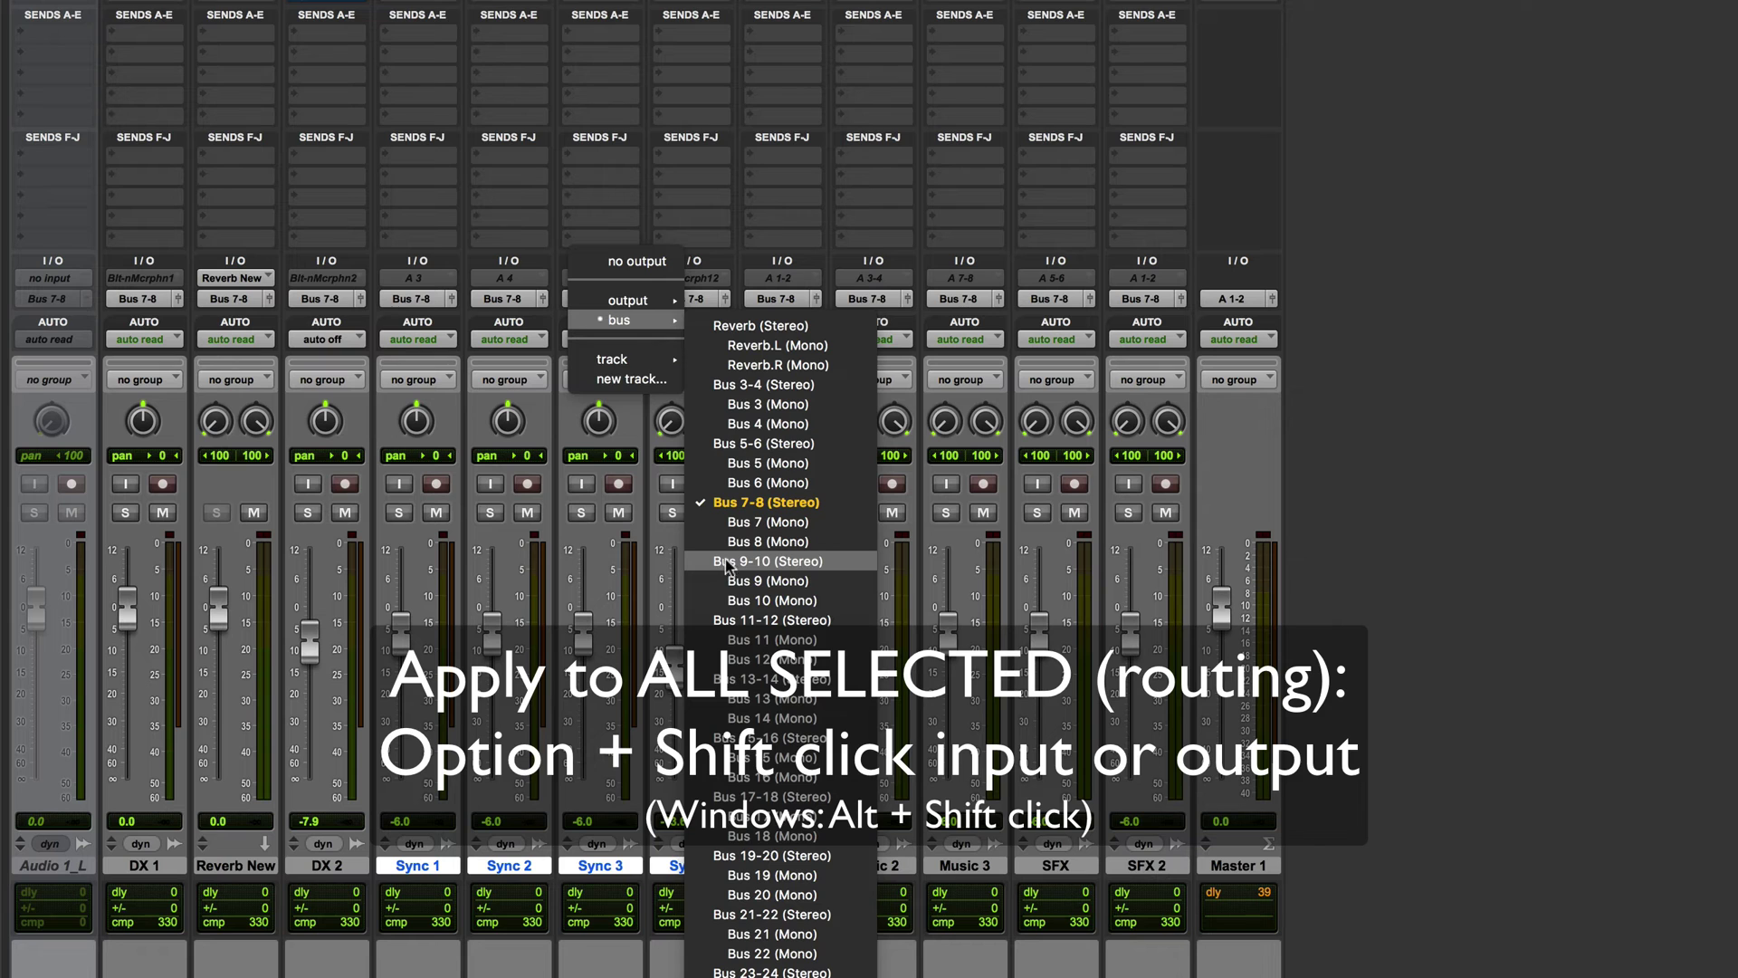
pyautogui.click(770, 562)
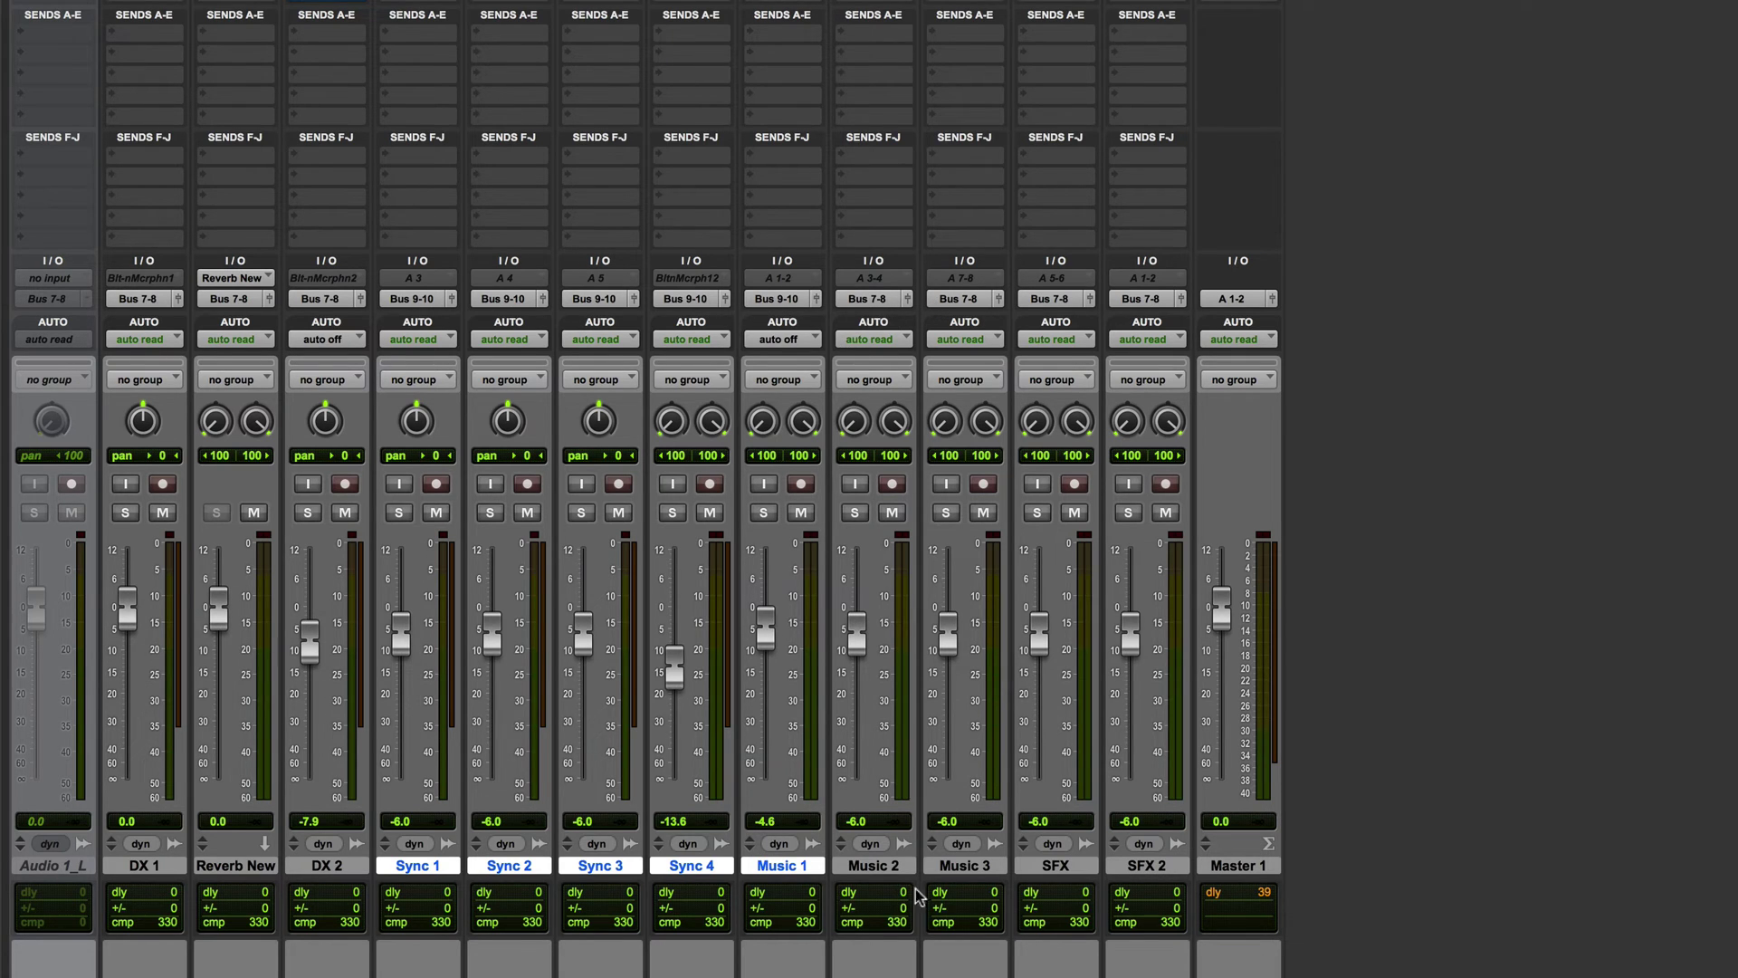
# - Route every track's output to Bus 15-16, keeping Sync 1–4 and Music 1 on Bus 17-18
pyautogui.click(869, 299)
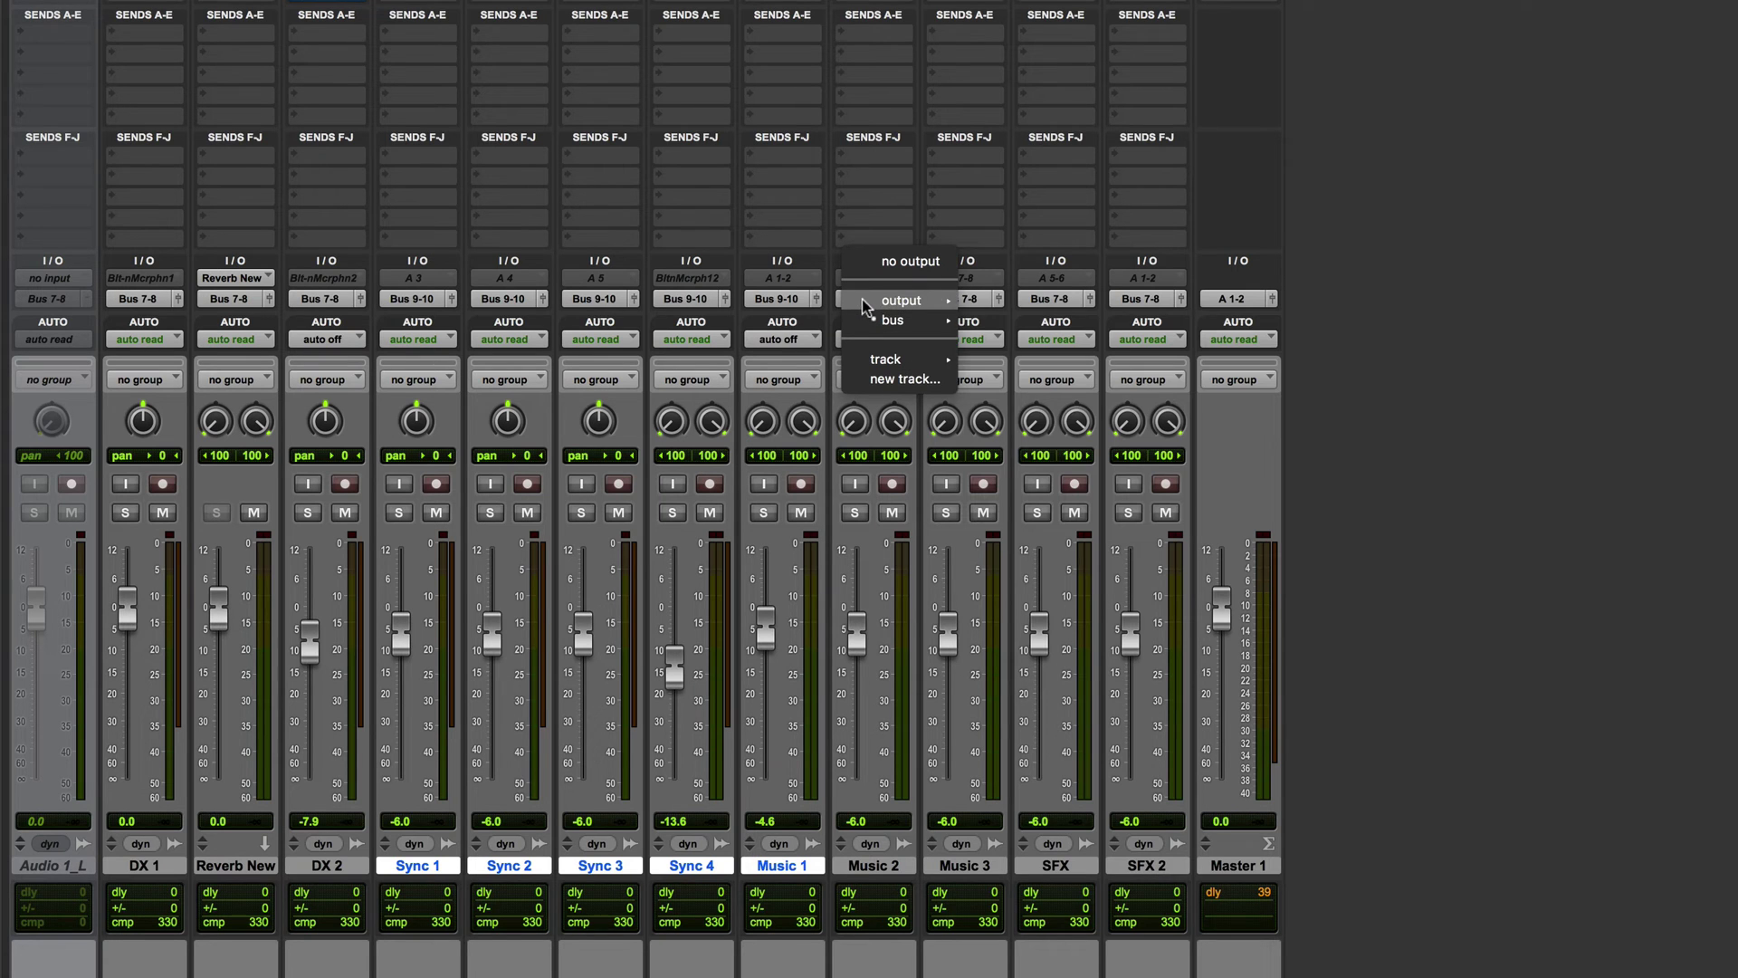
pyautogui.moveTo(887, 322)
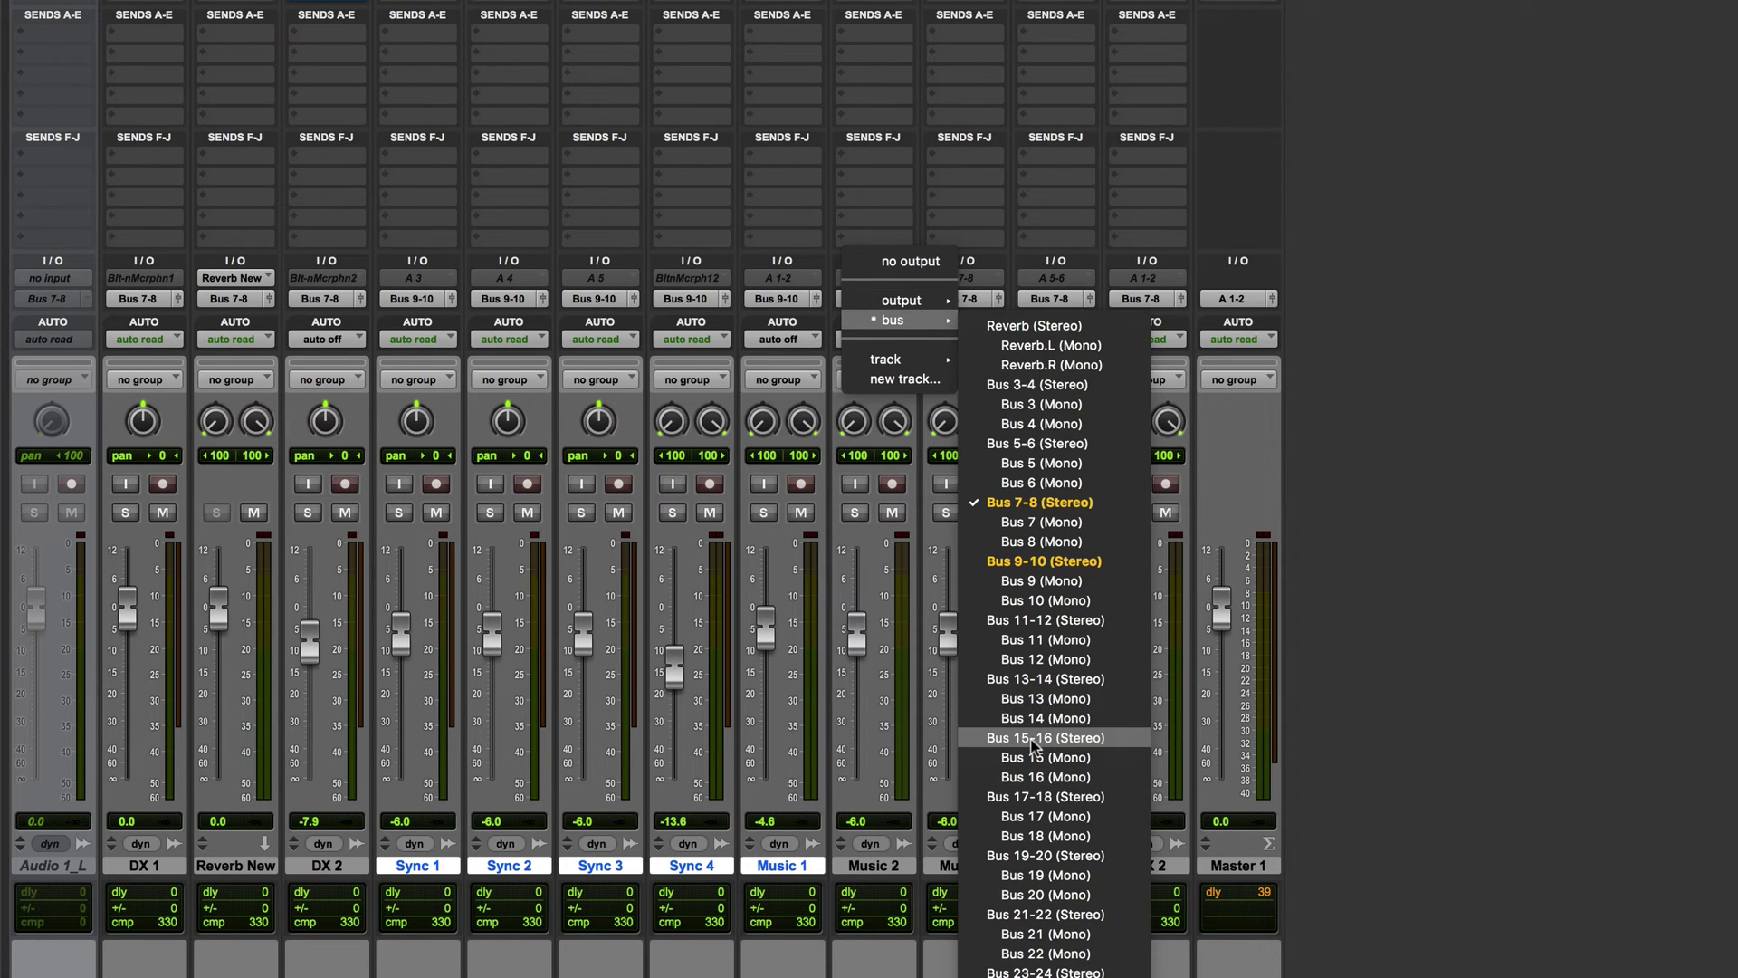
pyautogui.click(1039, 502)
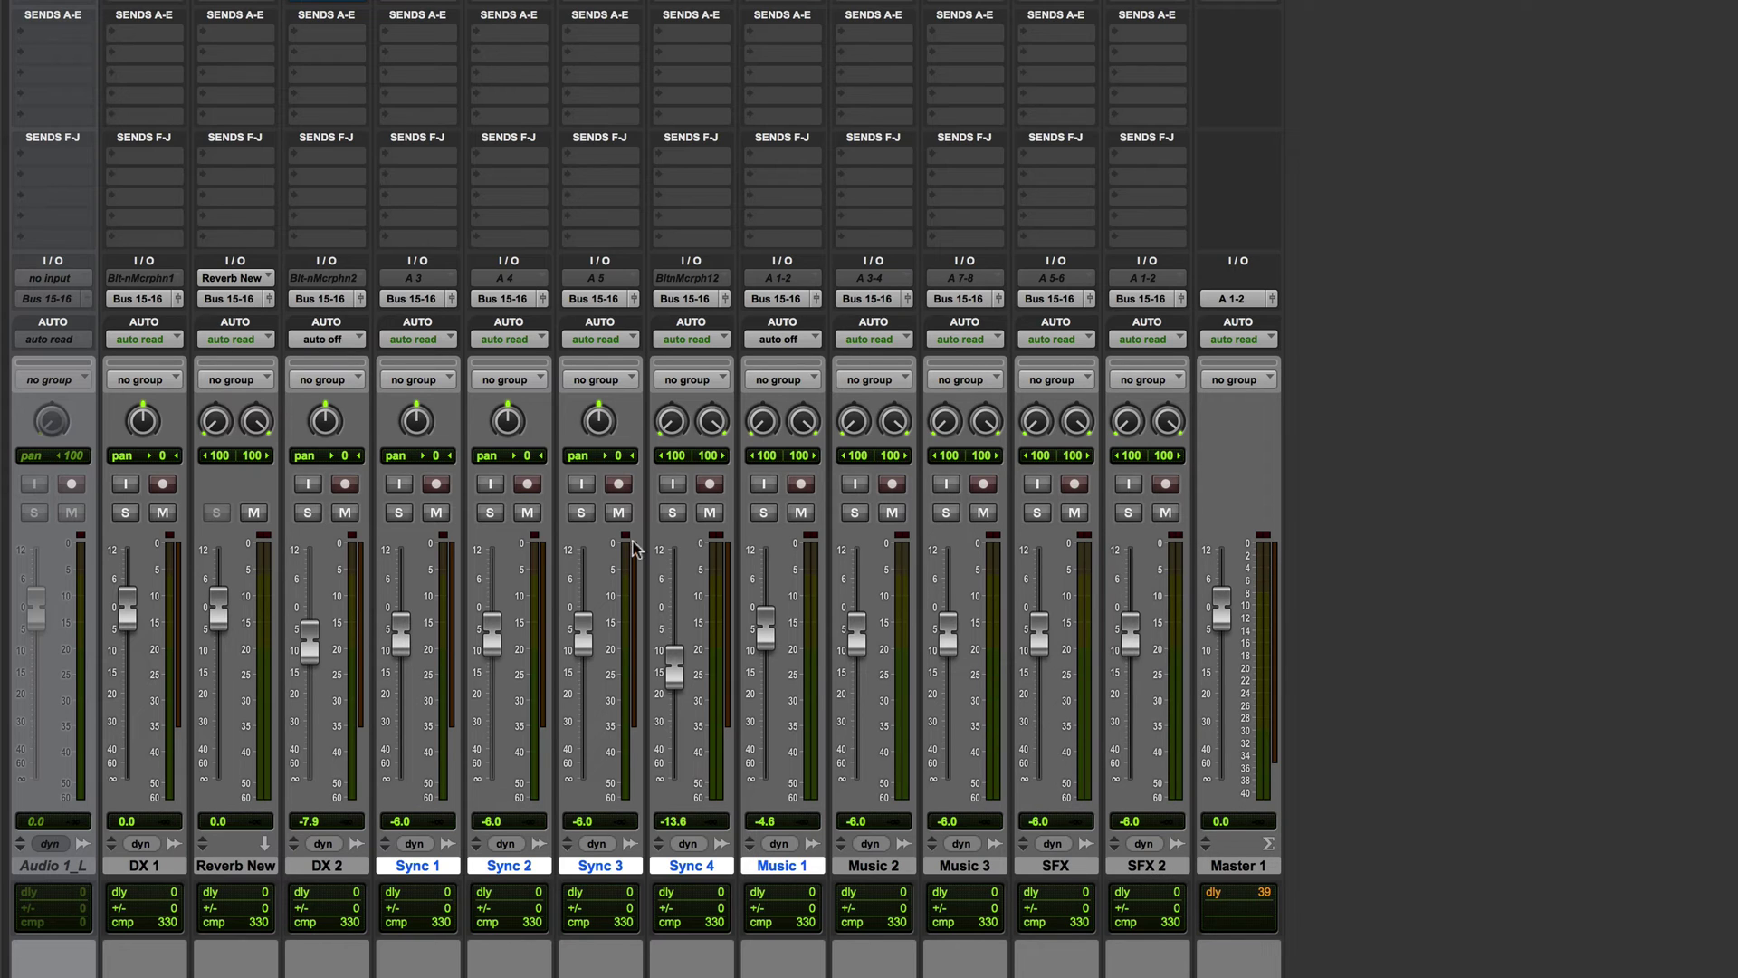
pyautogui.click(499, 295)
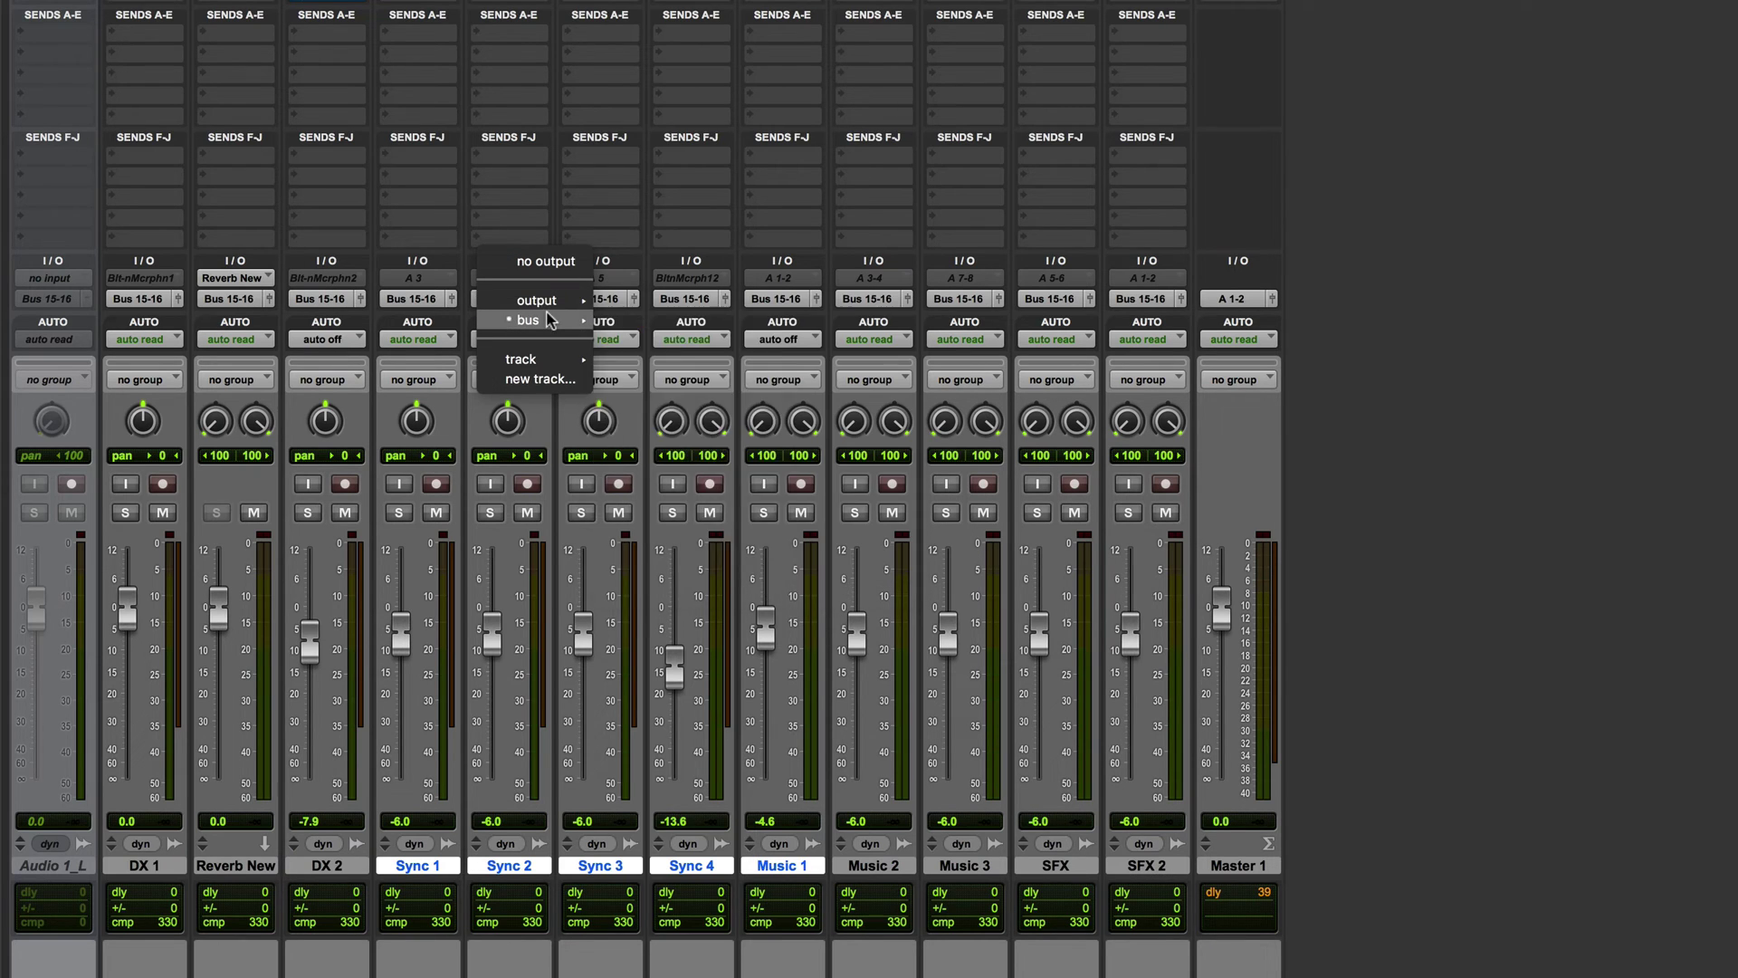
pyautogui.moveTo(544, 321)
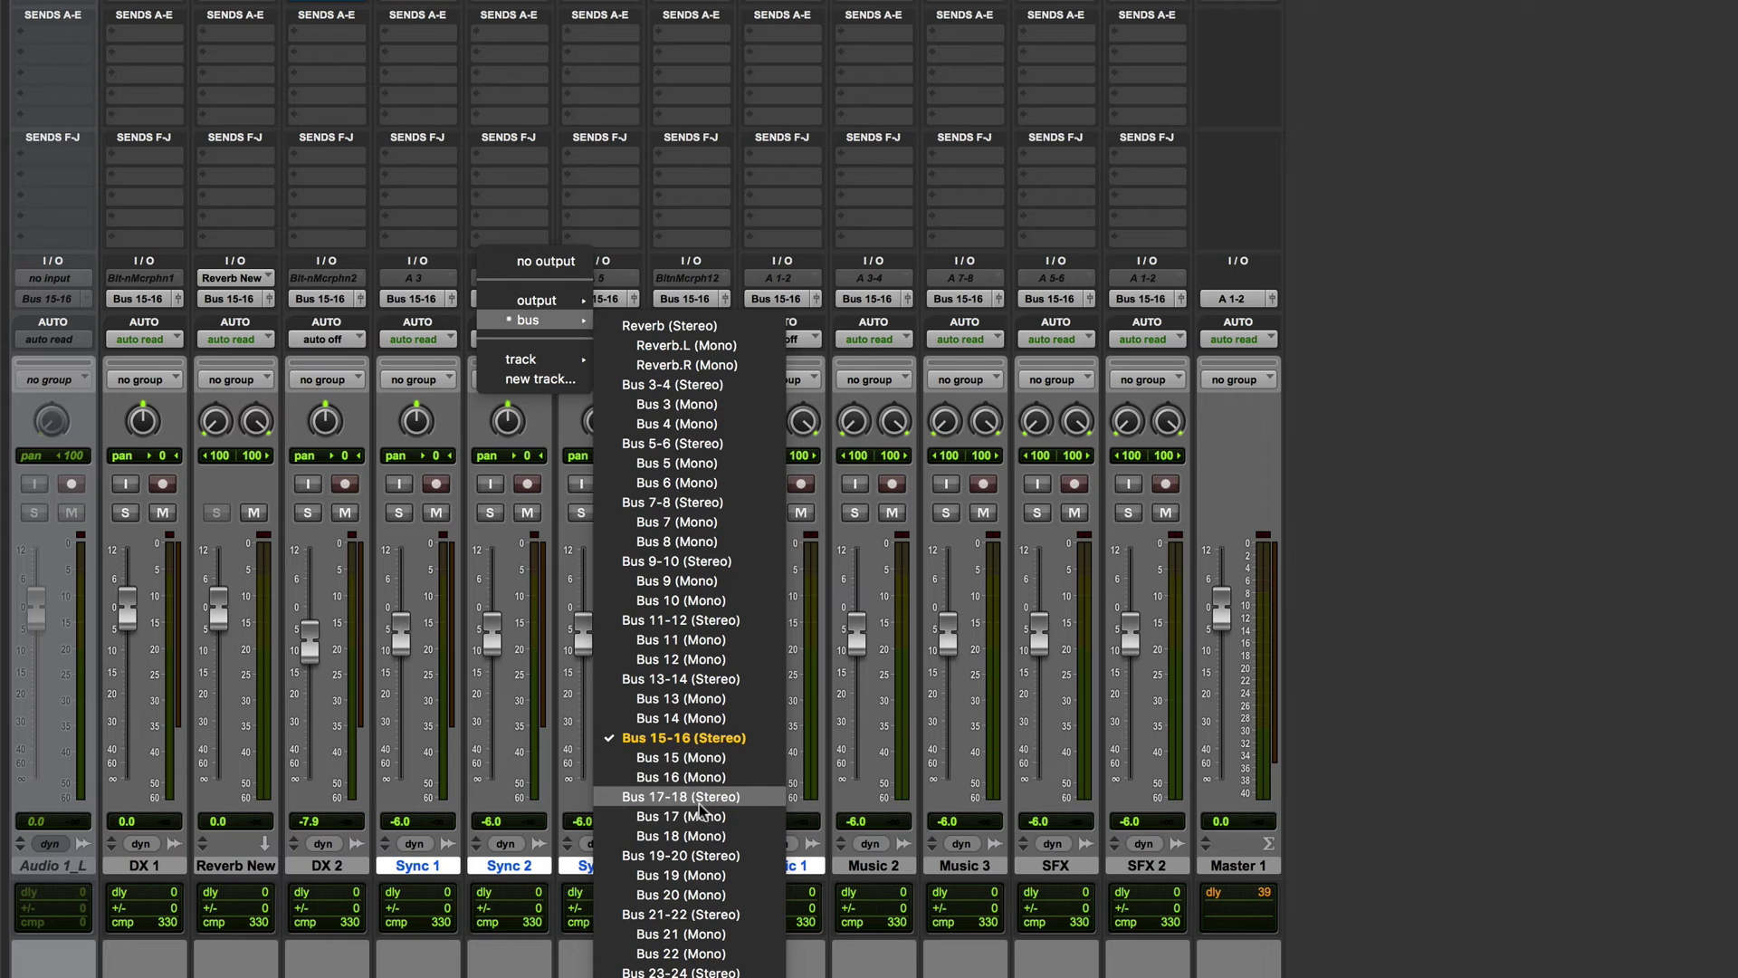
pyautogui.press('Escape')
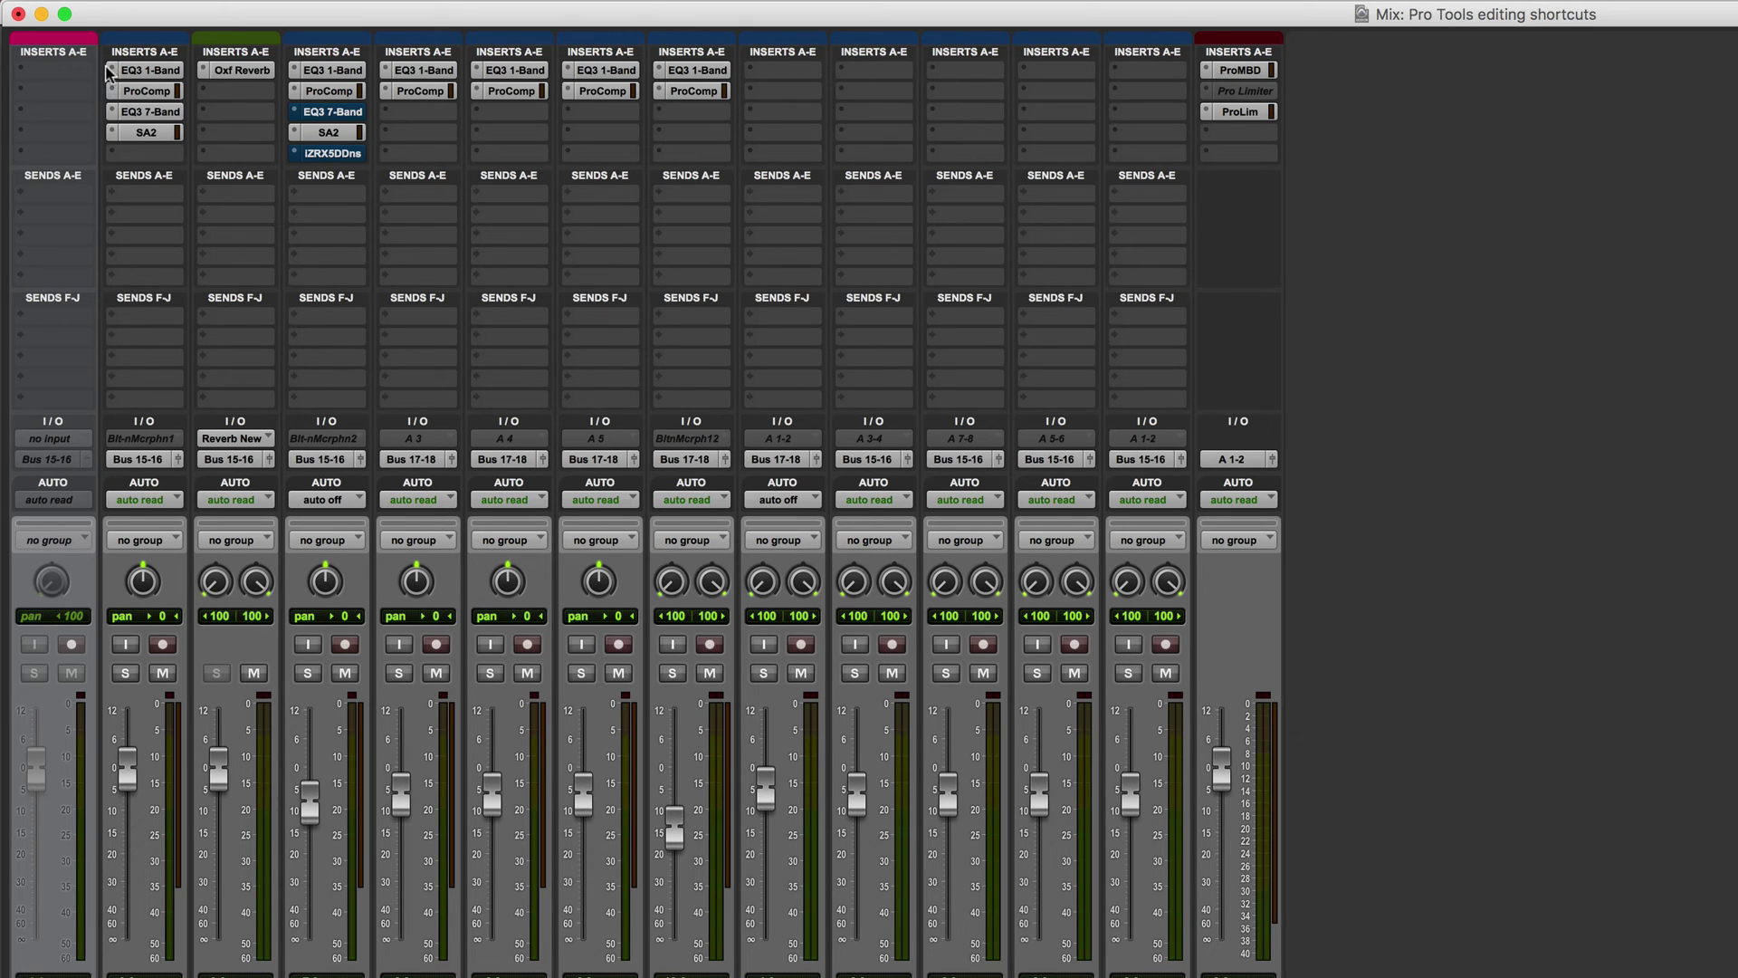
# - Remove the first insert and its automation from all tracks
pyautogui.click(113, 71)
pyautogui.click(177, 32)
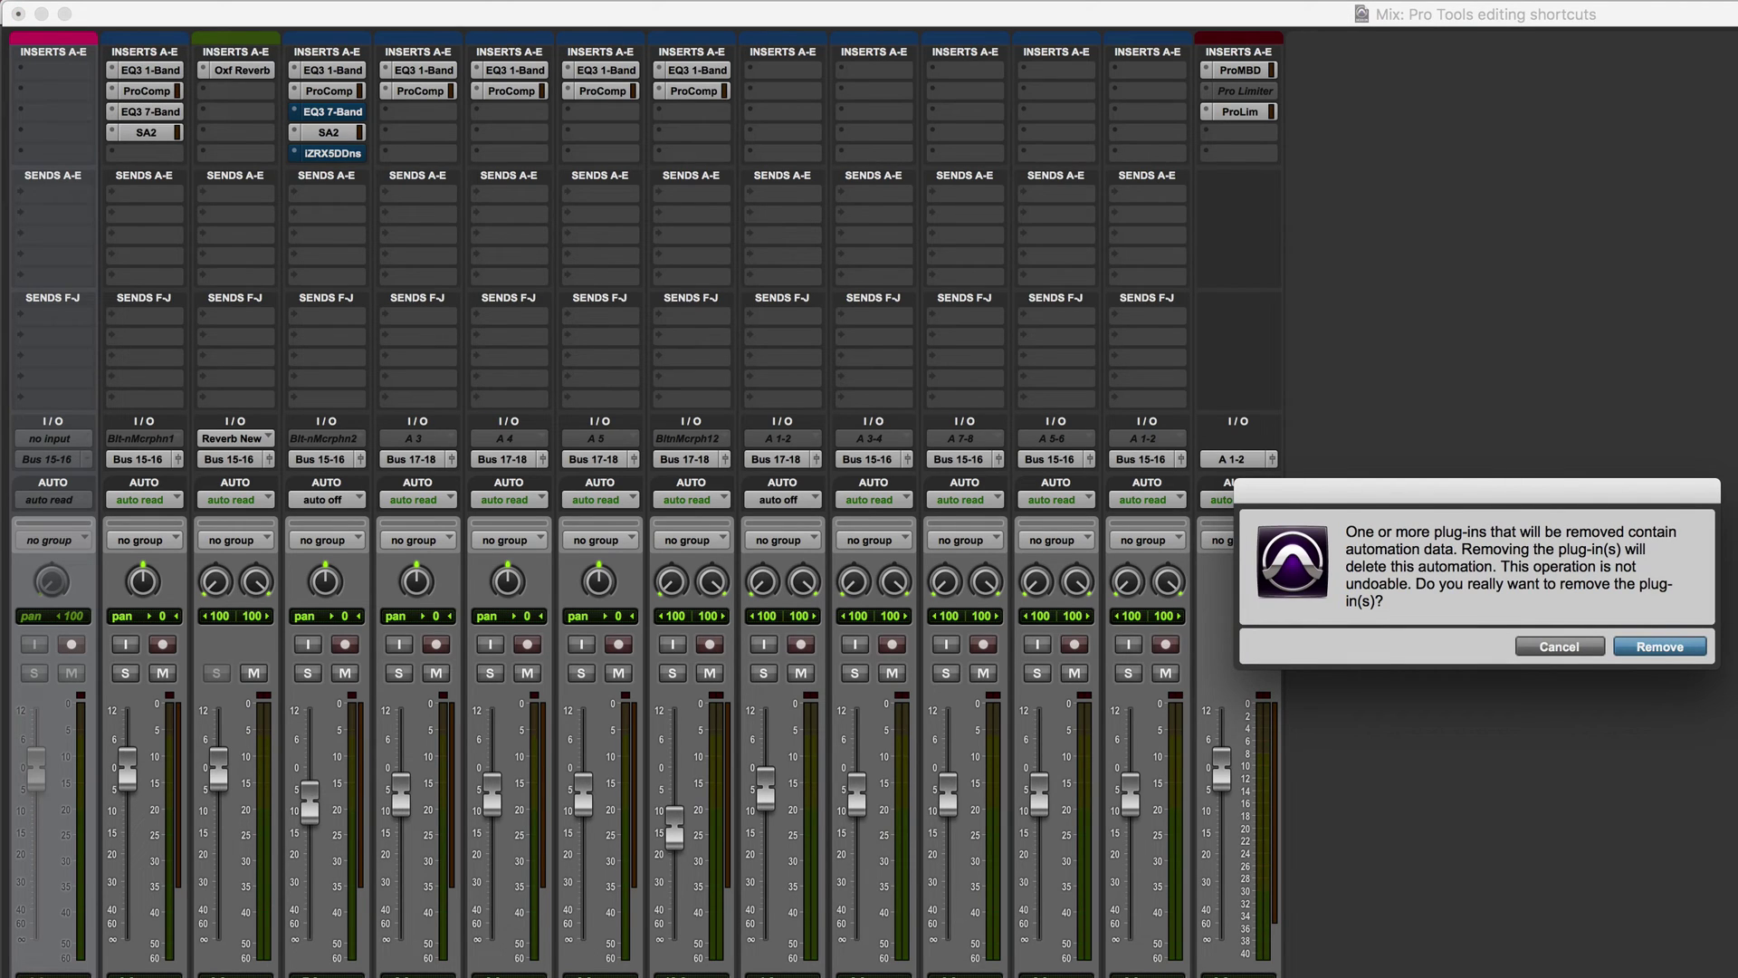
pyautogui.click(1663, 647)
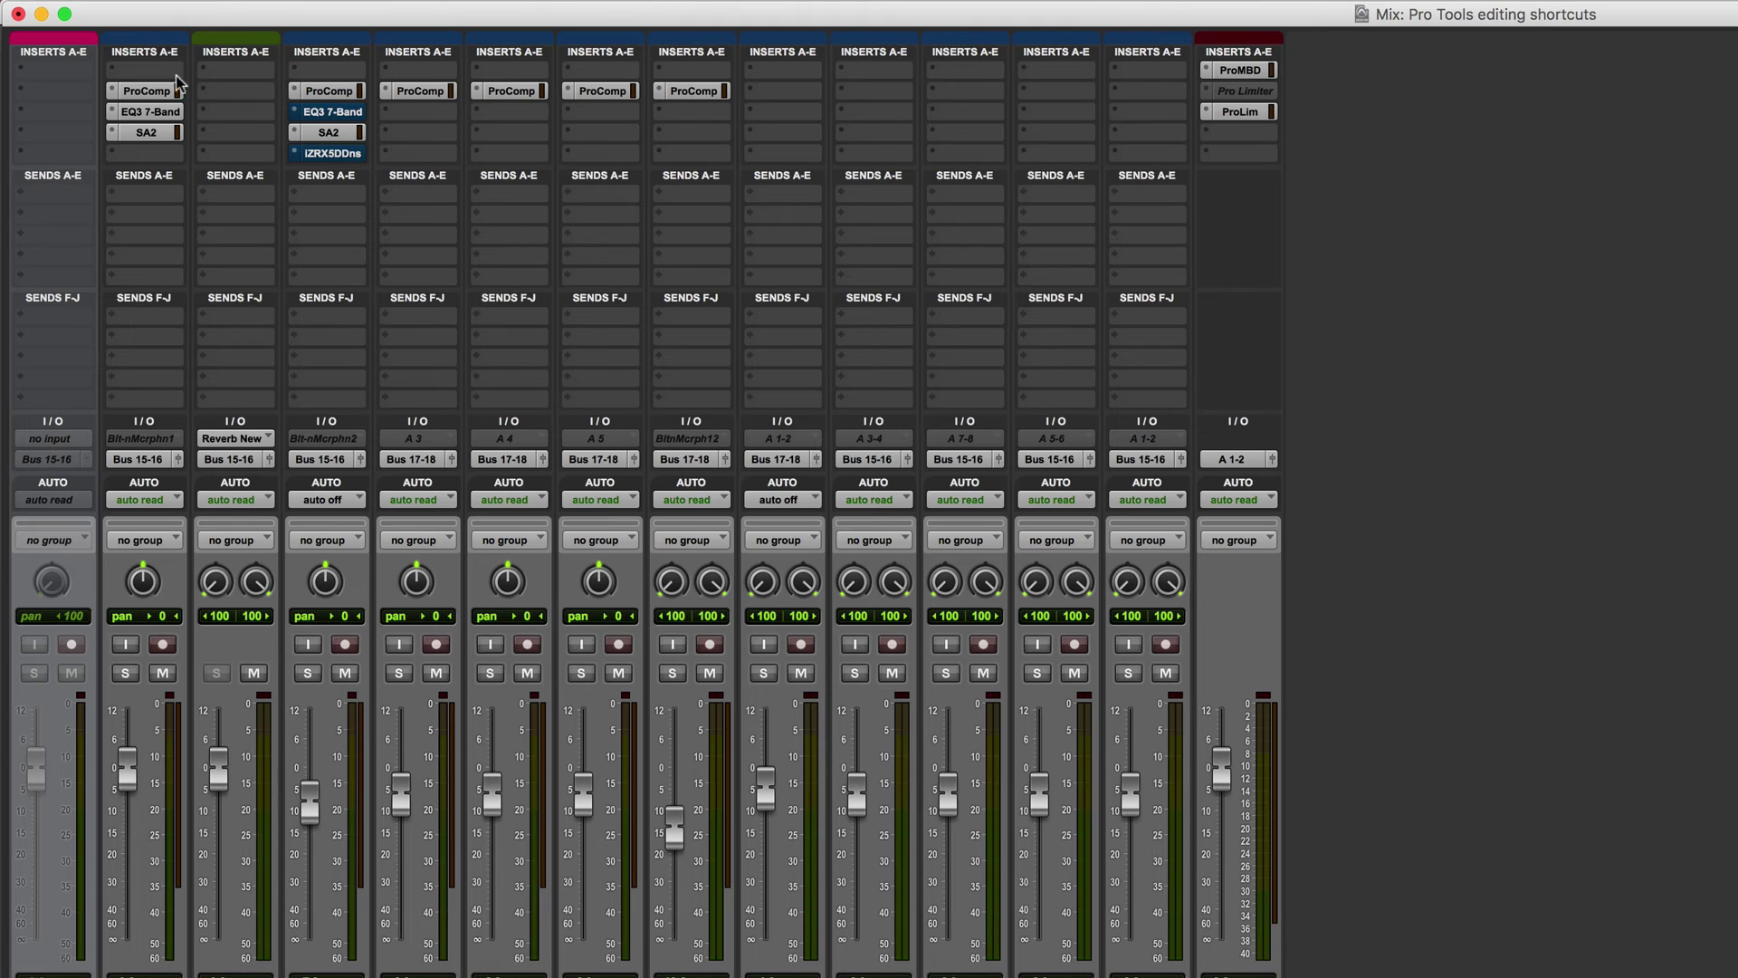
# - Insert a fresh EQ3 1-Band plug-in in the first slot of every track
pyautogui.click(110, 69)
pyautogui.moveTo(195, 119)
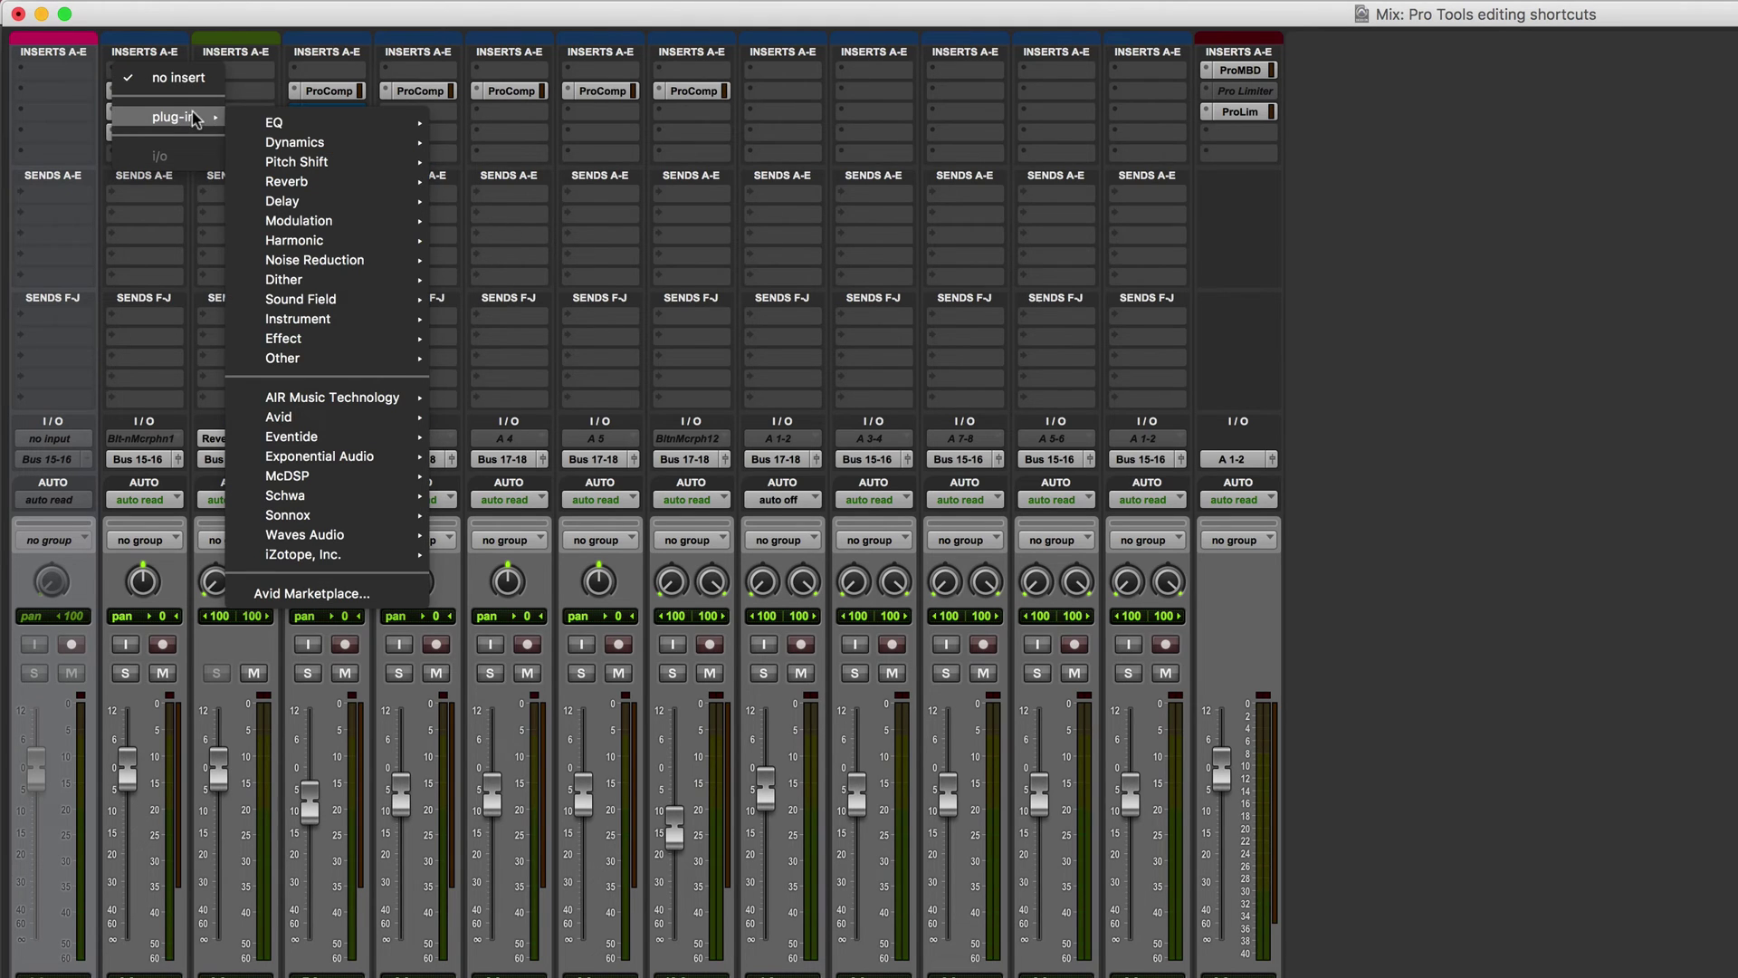
pyautogui.moveTo(341, 124)
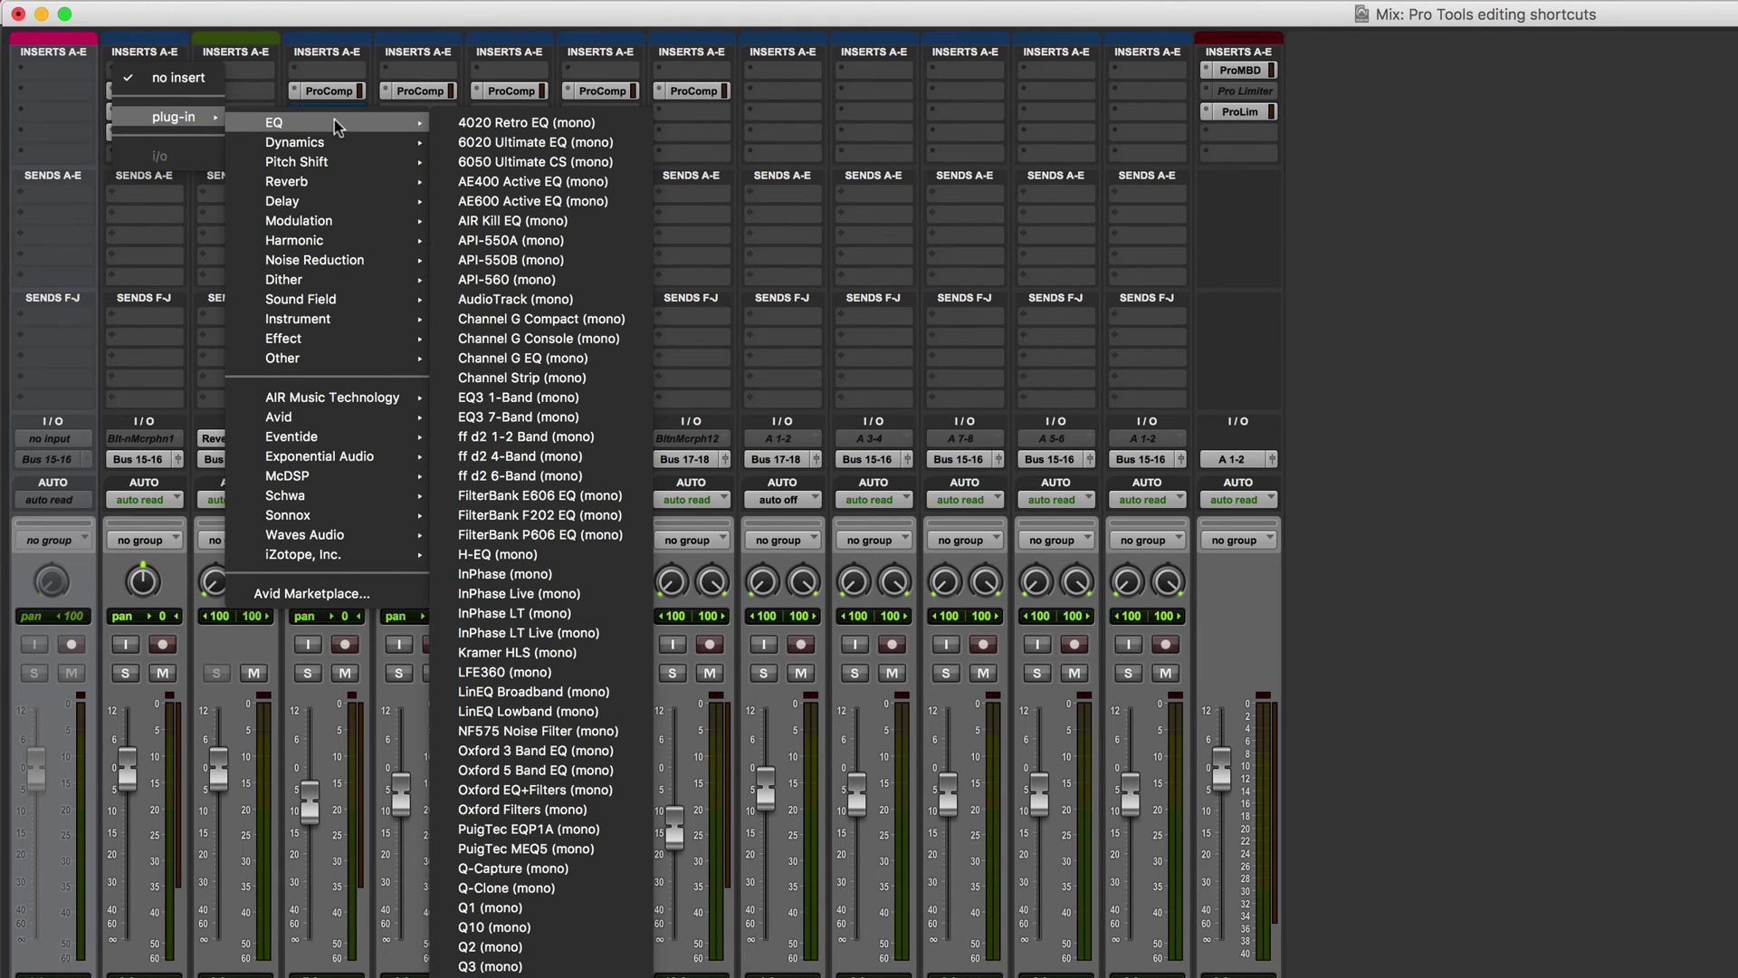
pyautogui.keyDown('alt'); pyautogui.click(541, 401); pyautogui.keyUp('alt')
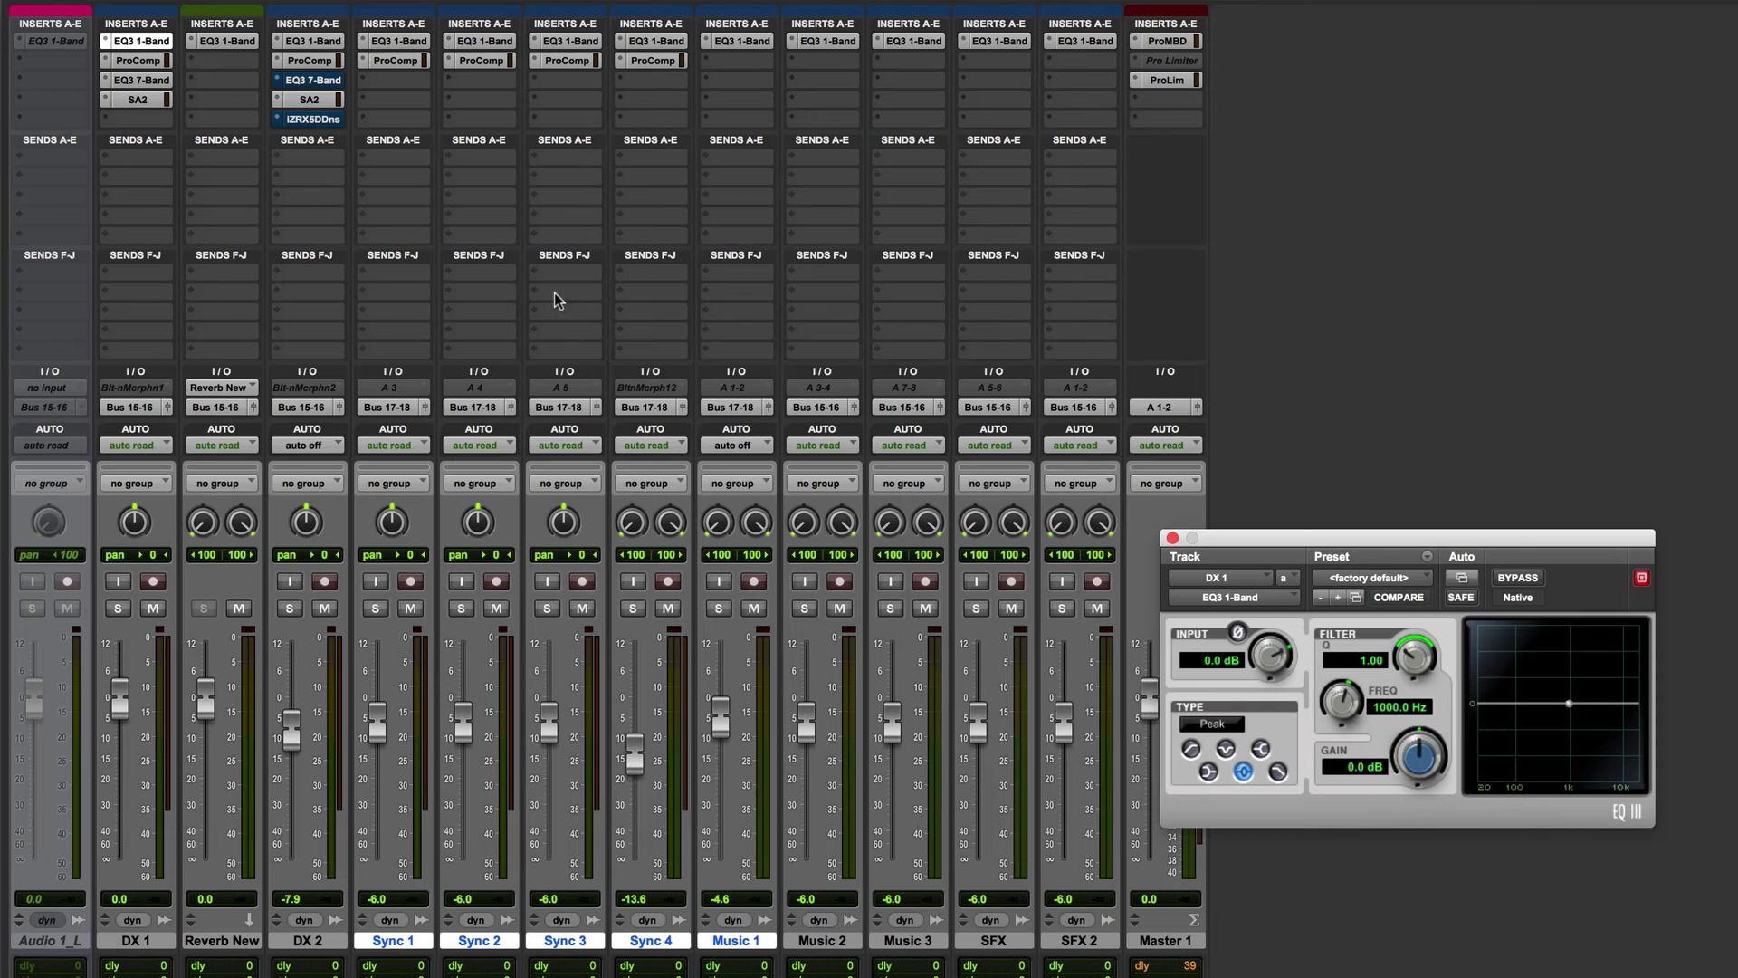
# - Clear the EQ3 1-Band inserts and select the Music 2 through SFX tracks
pyautogui.click(105, 41)
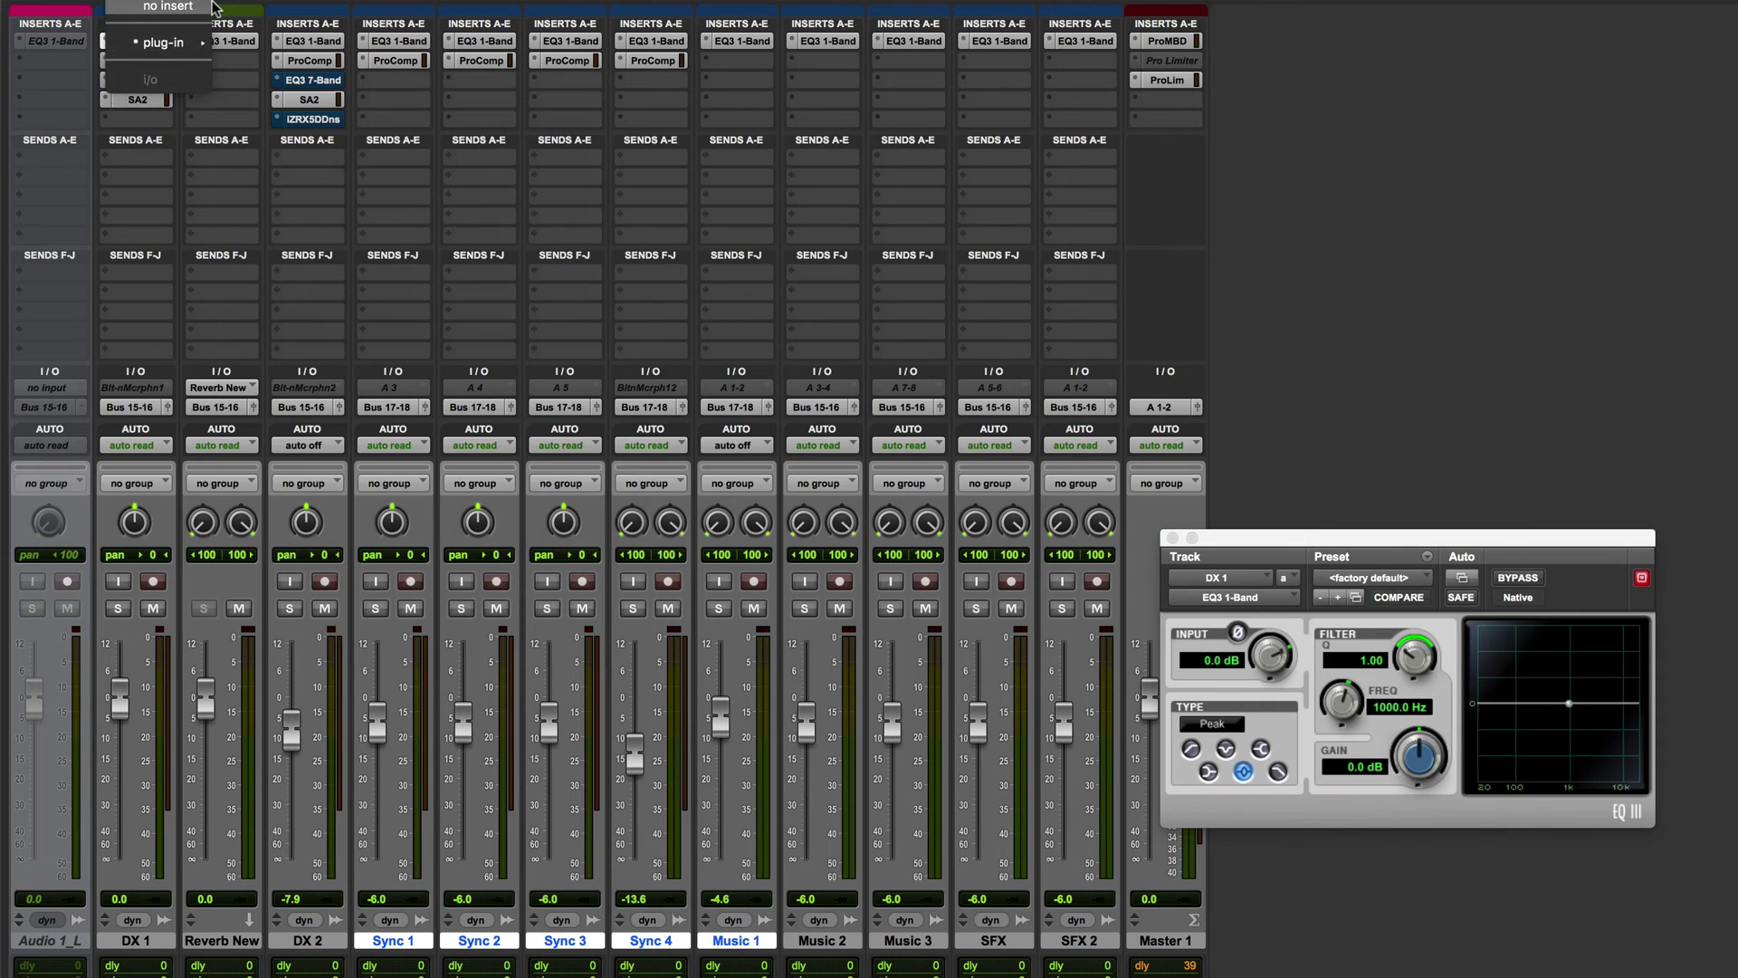
pyautogui.click(213, 5)
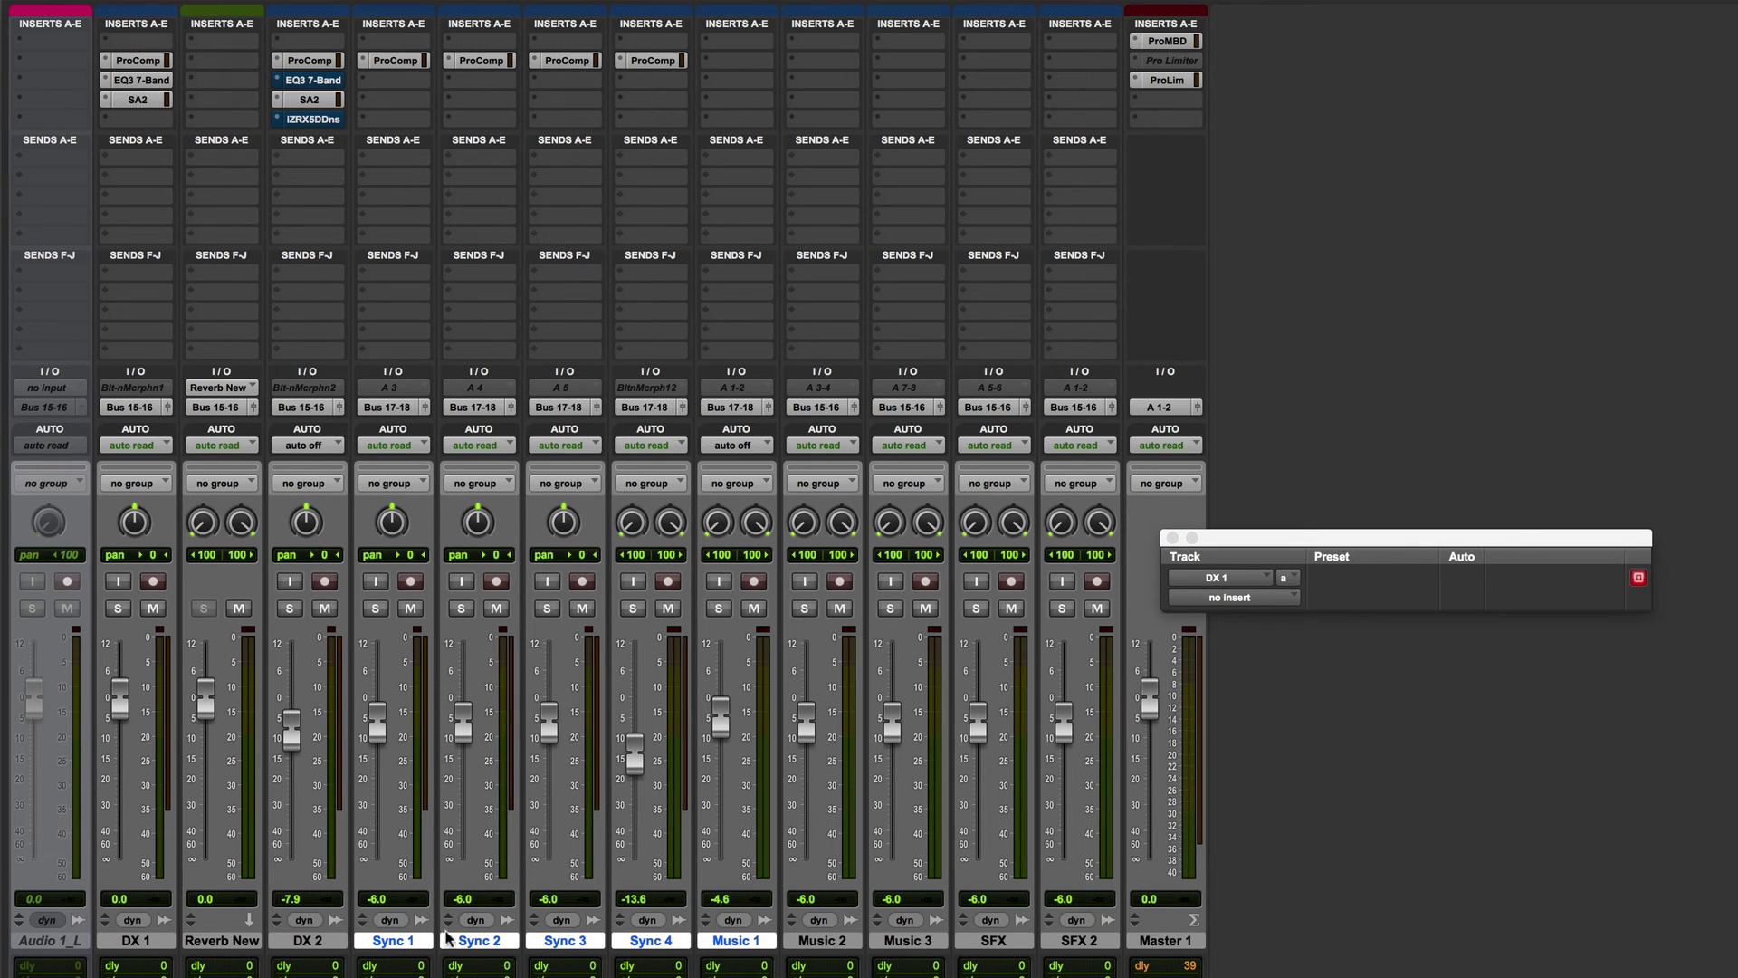
pyautogui.click(855, 943)
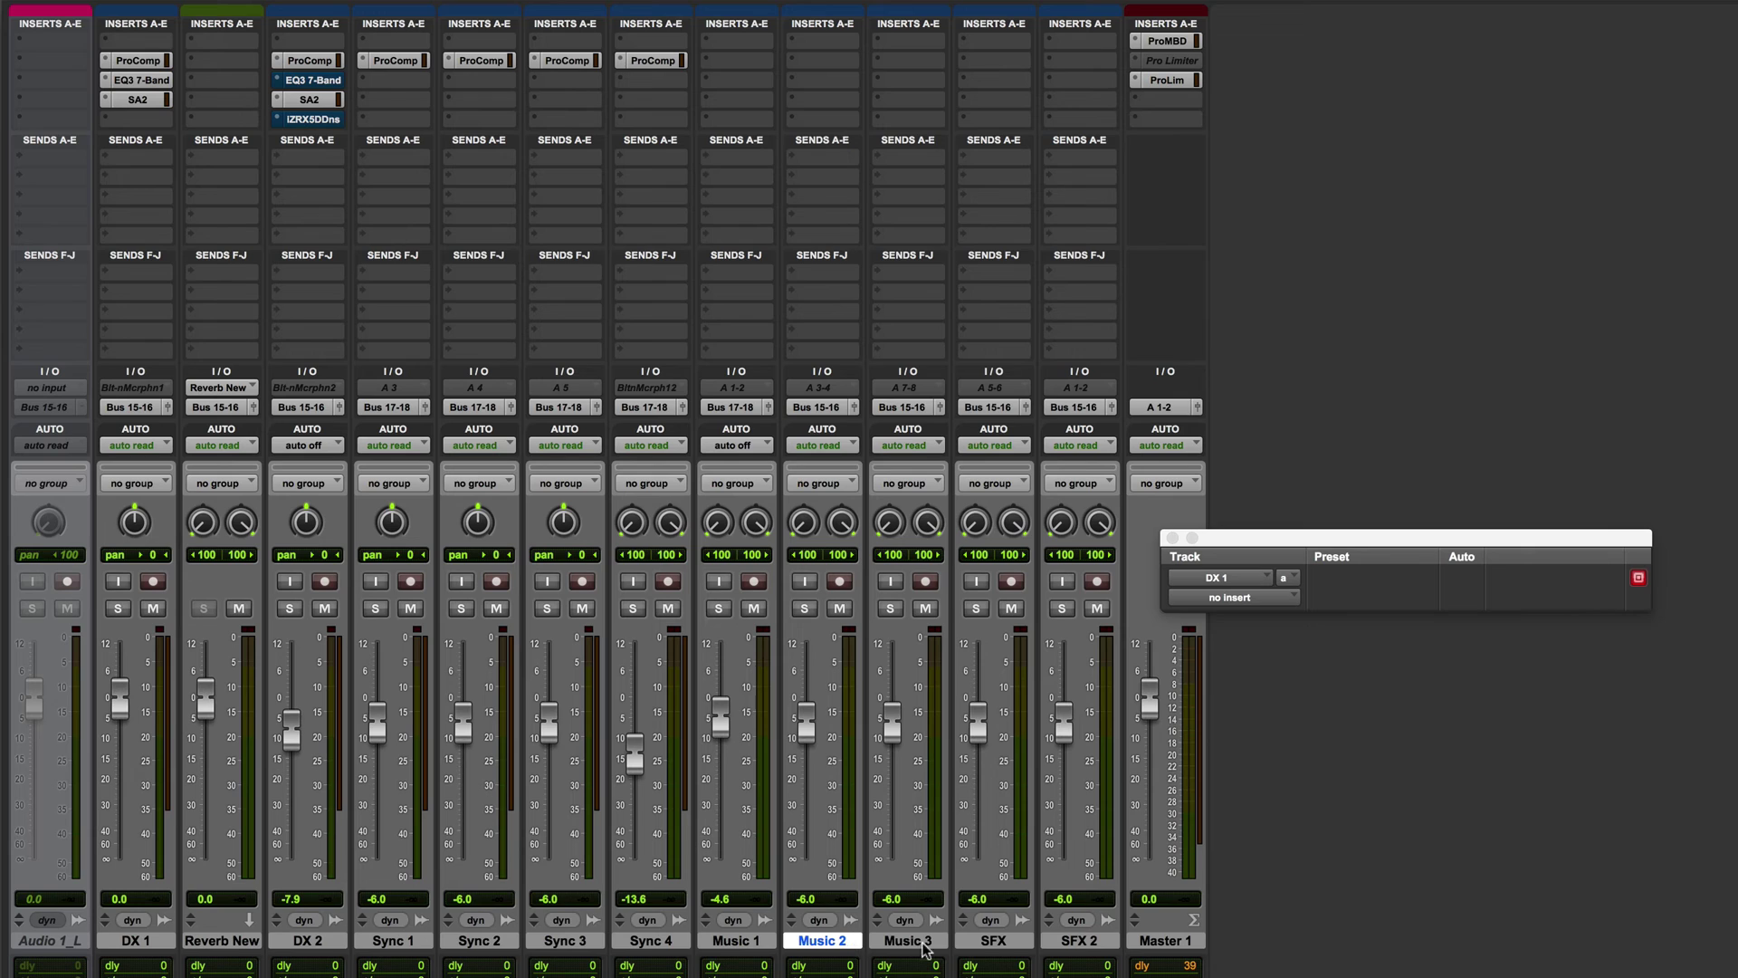
pyautogui.keyDown('shift'); pyautogui.click(1009, 946); pyautogui.keyUp('shift')
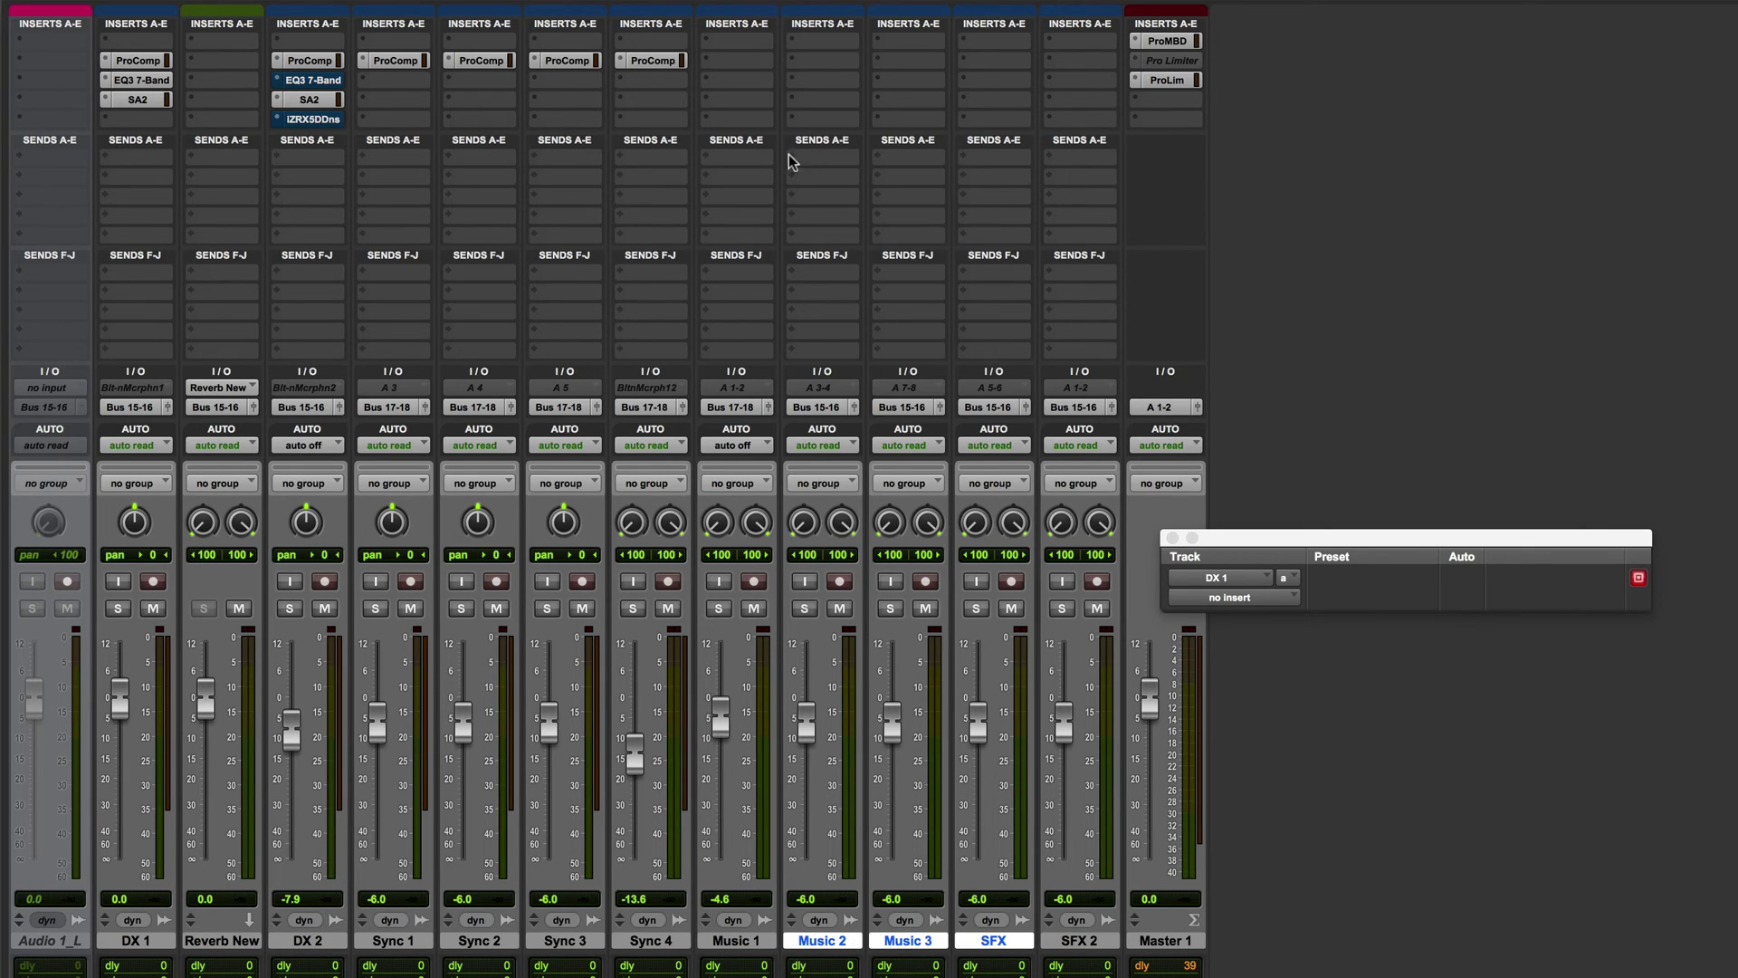
# - Add AIR Dynamic Delay as a multichannel insert on the selected tracks, then close its window
pyautogui.click(798, 39)
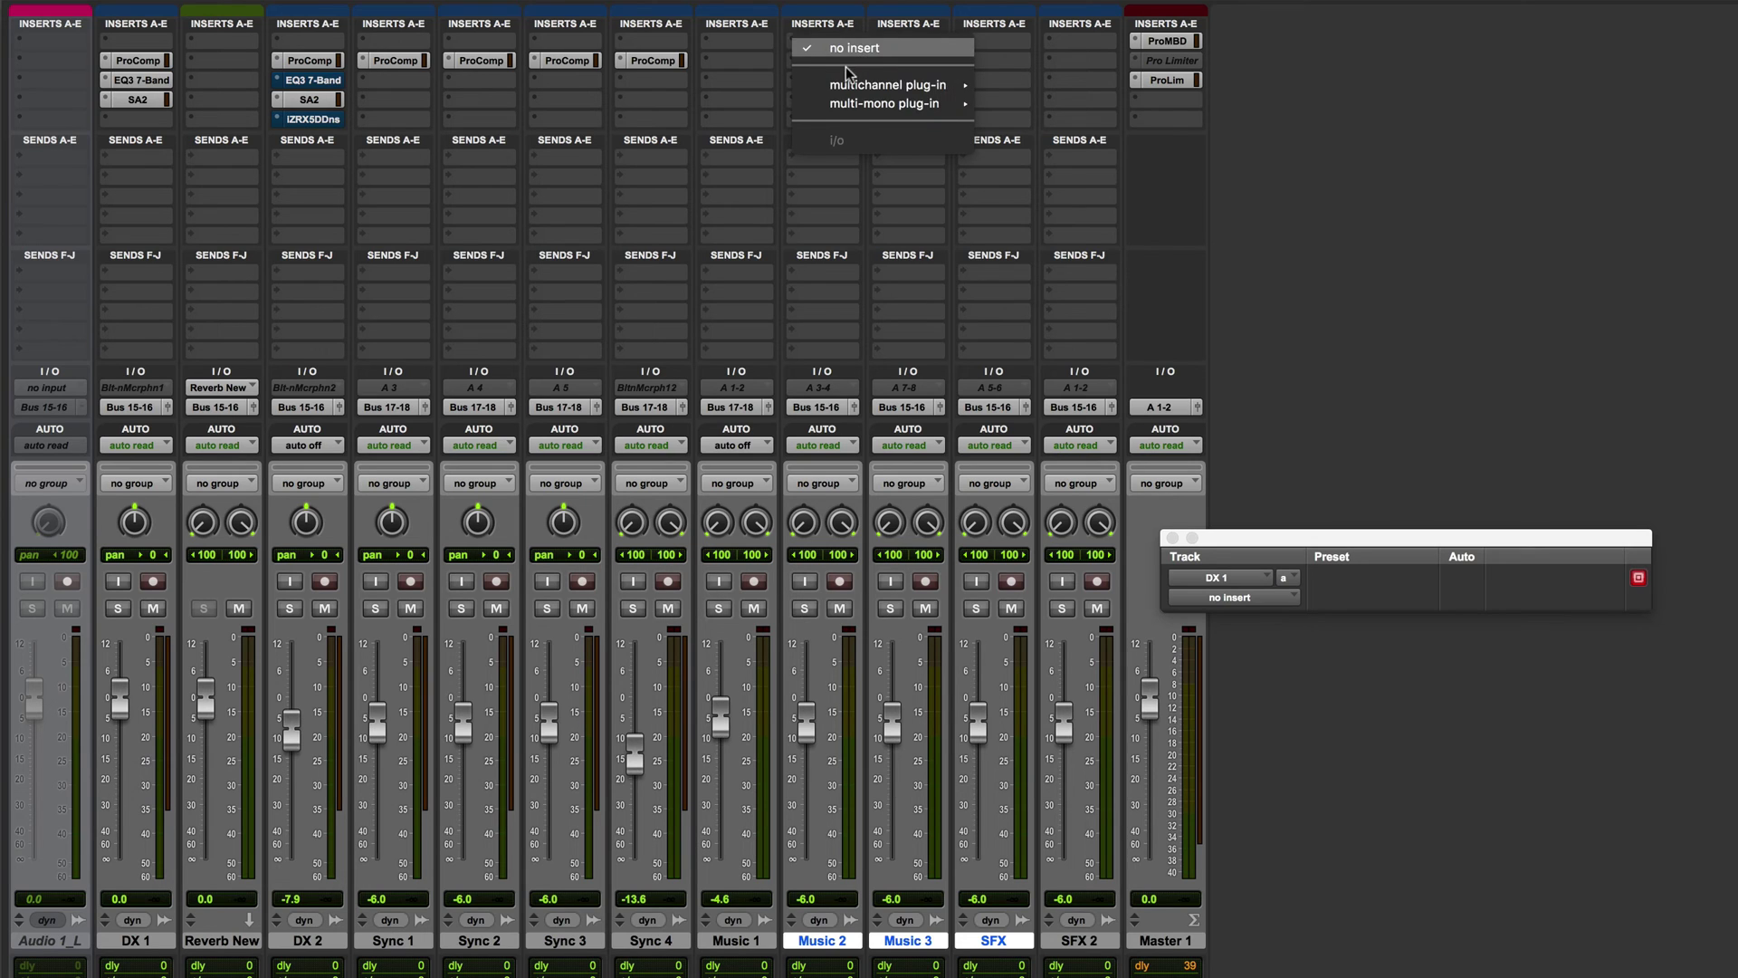
pyautogui.moveTo(847, 87)
pyautogui.moveTo(1032, 164)
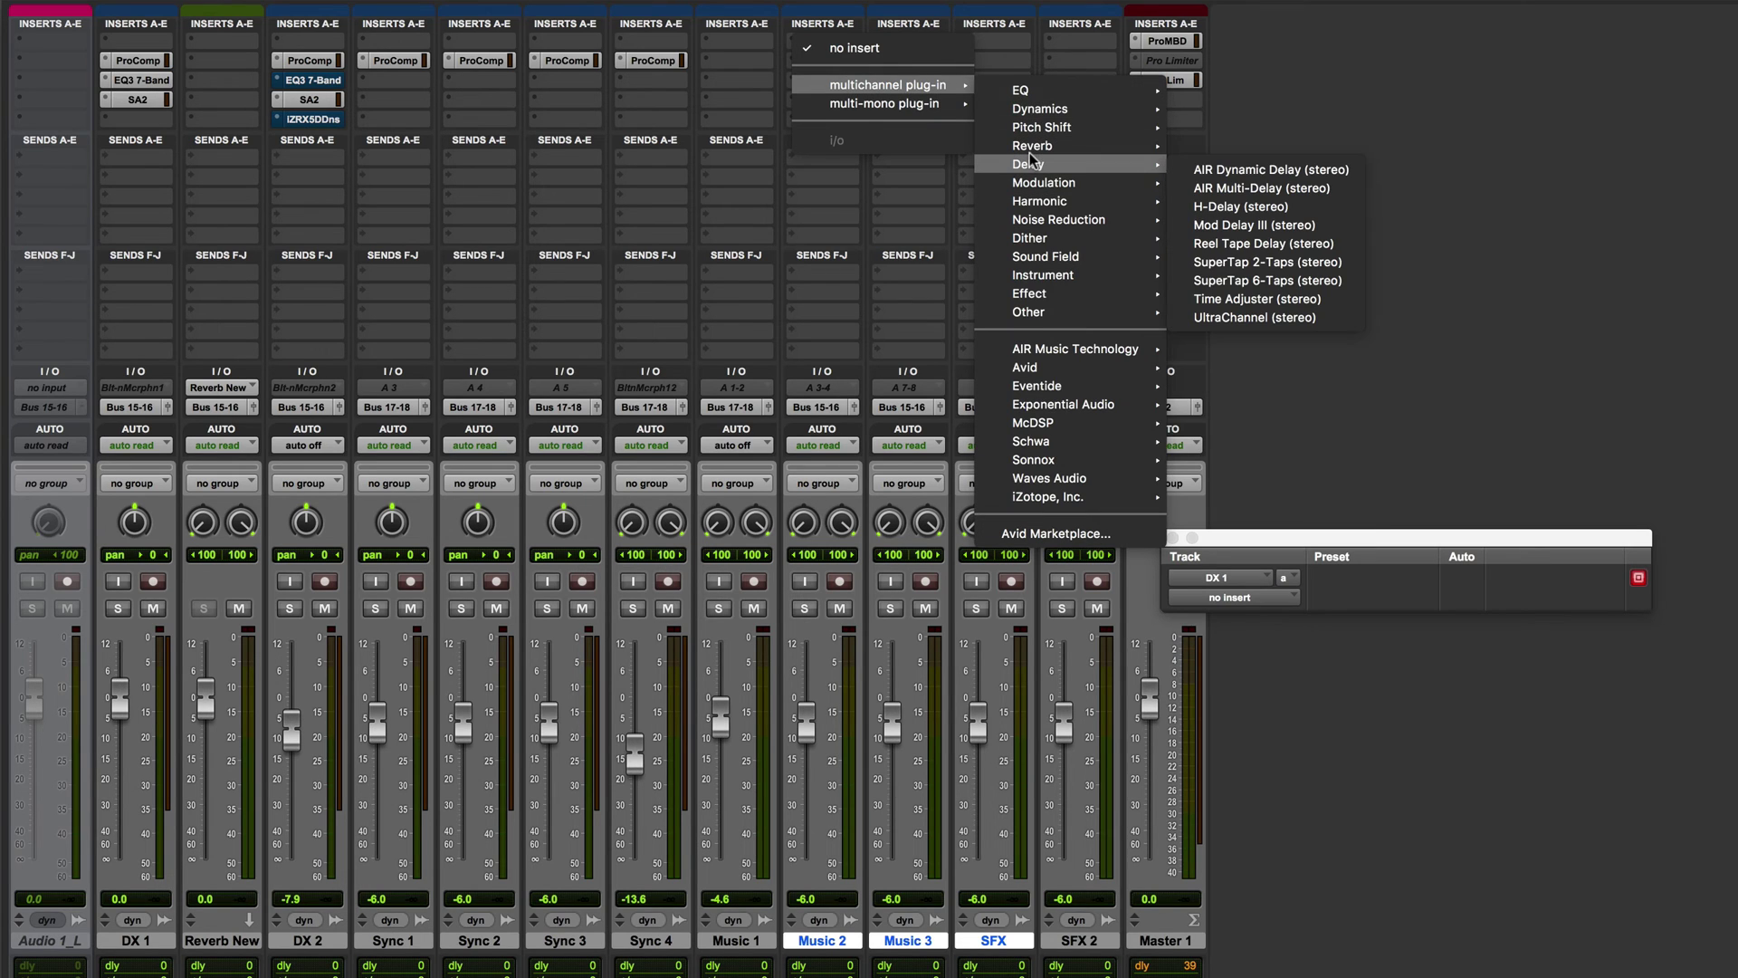
pyautogui.click(1263, 170)
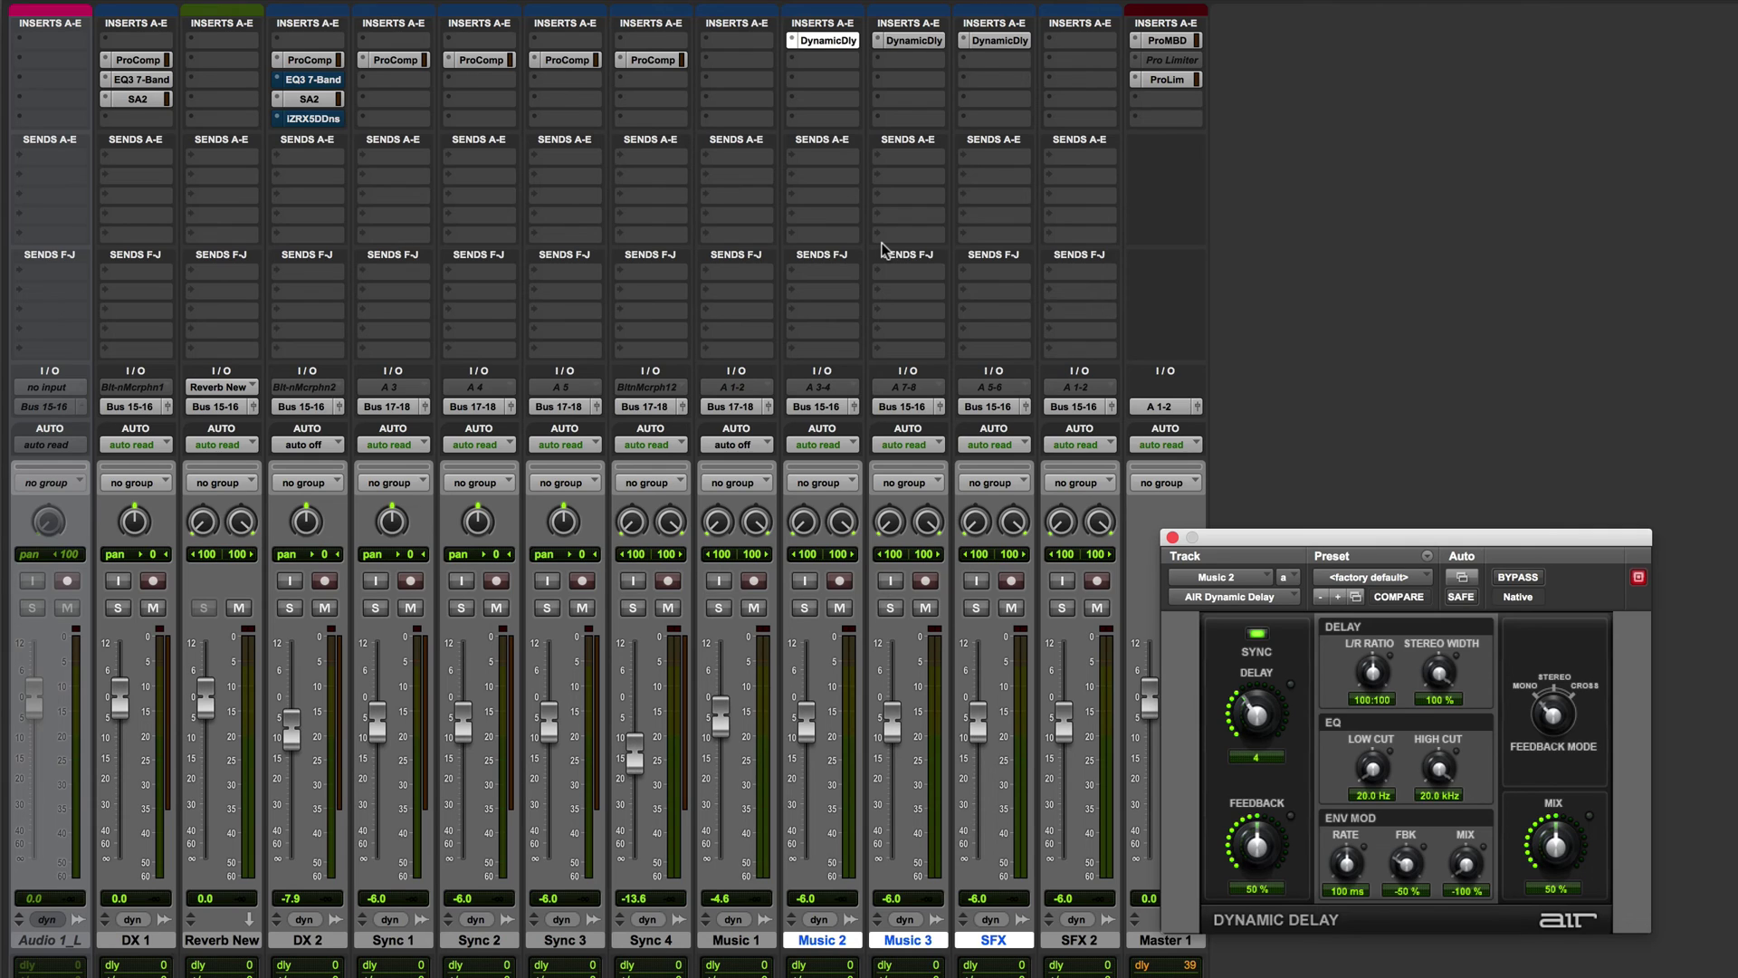
pyautogui.click(1172, 537)
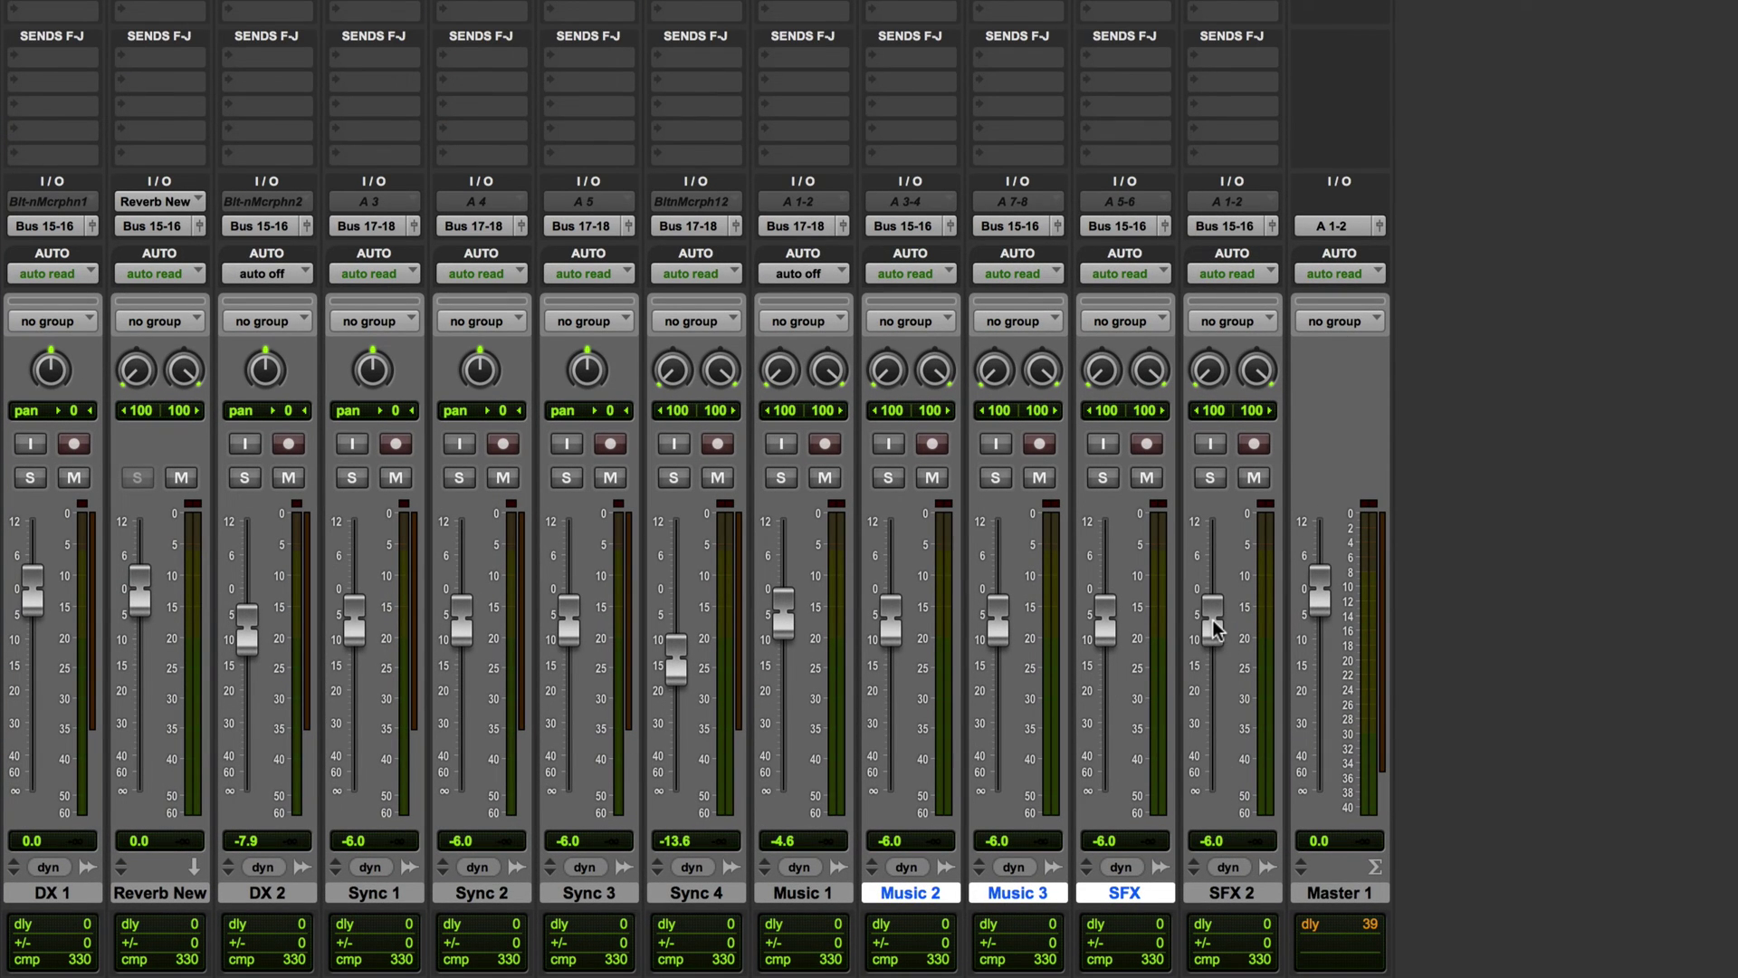
# - Fine-adjust the SFX 2 fader from -6.0 dB up to -5.9 dB
pyautogui.moveTo(1213, 619); pyautogui.dragTo(1211, 620)
pyautogui.moveTo(1213, 628); pyautogui.dragTo(1219, 622)
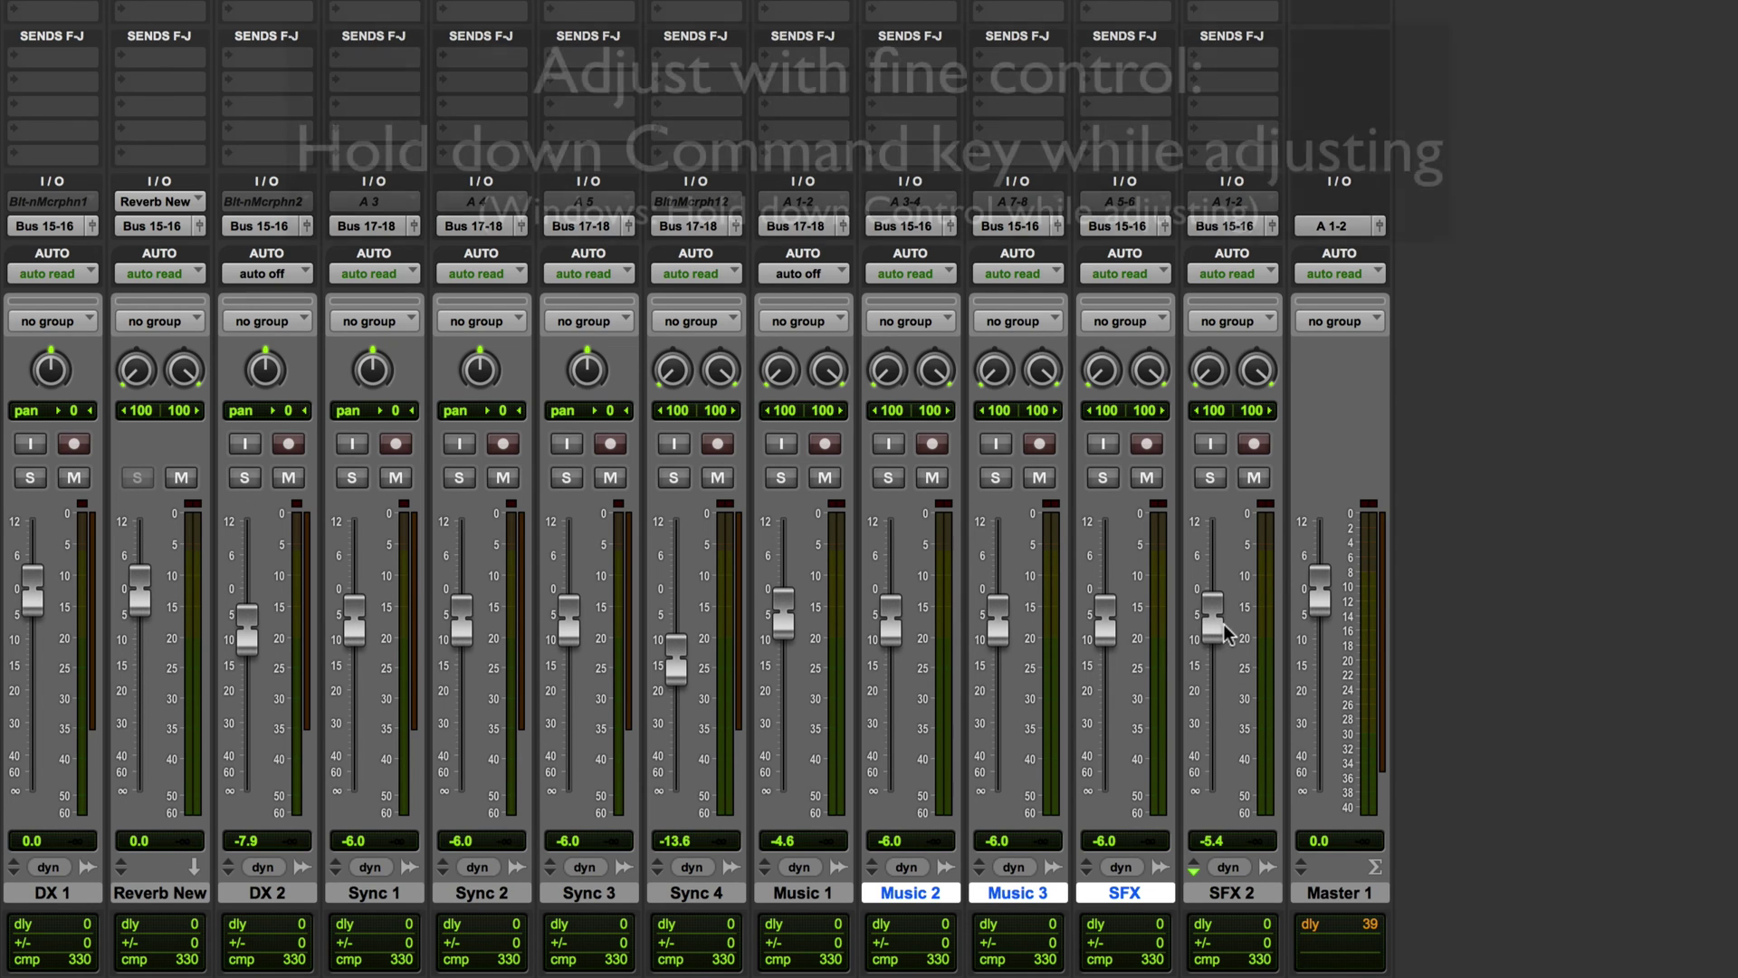
pyautogui.moveTo(1212, 617); pyautogui.dragTo(1212, 644)
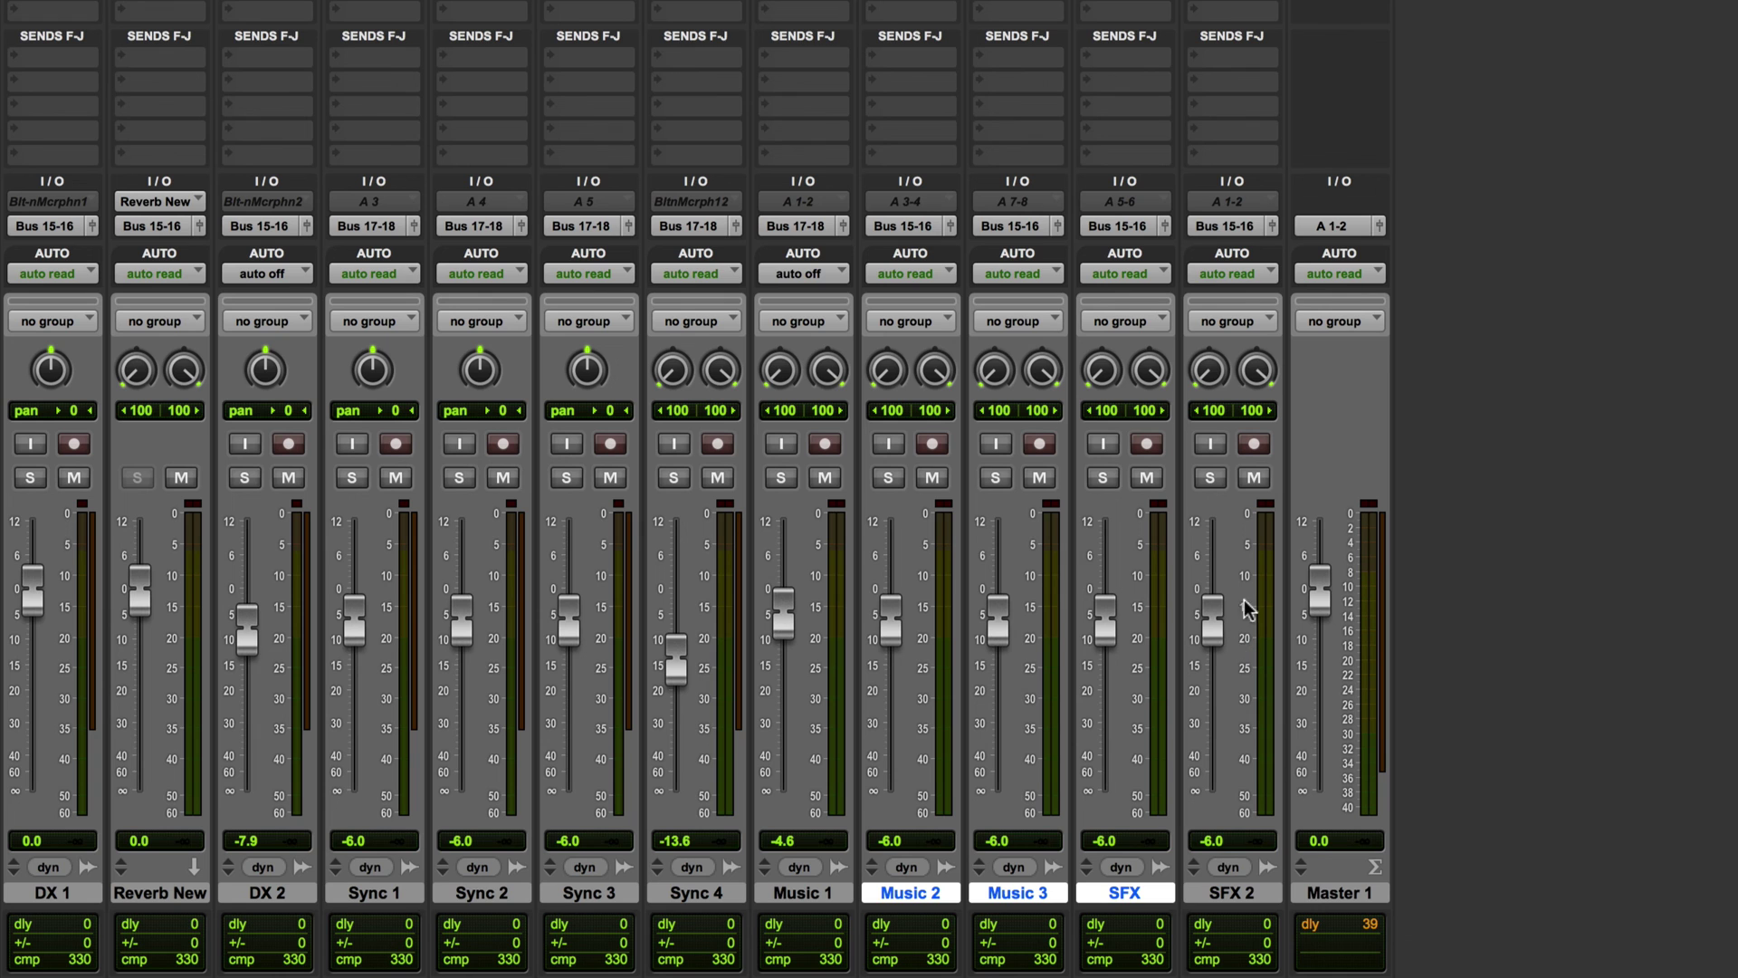
pyautogui.moveTo(1214, 614); pyautogui.dragTo(1214, 613)
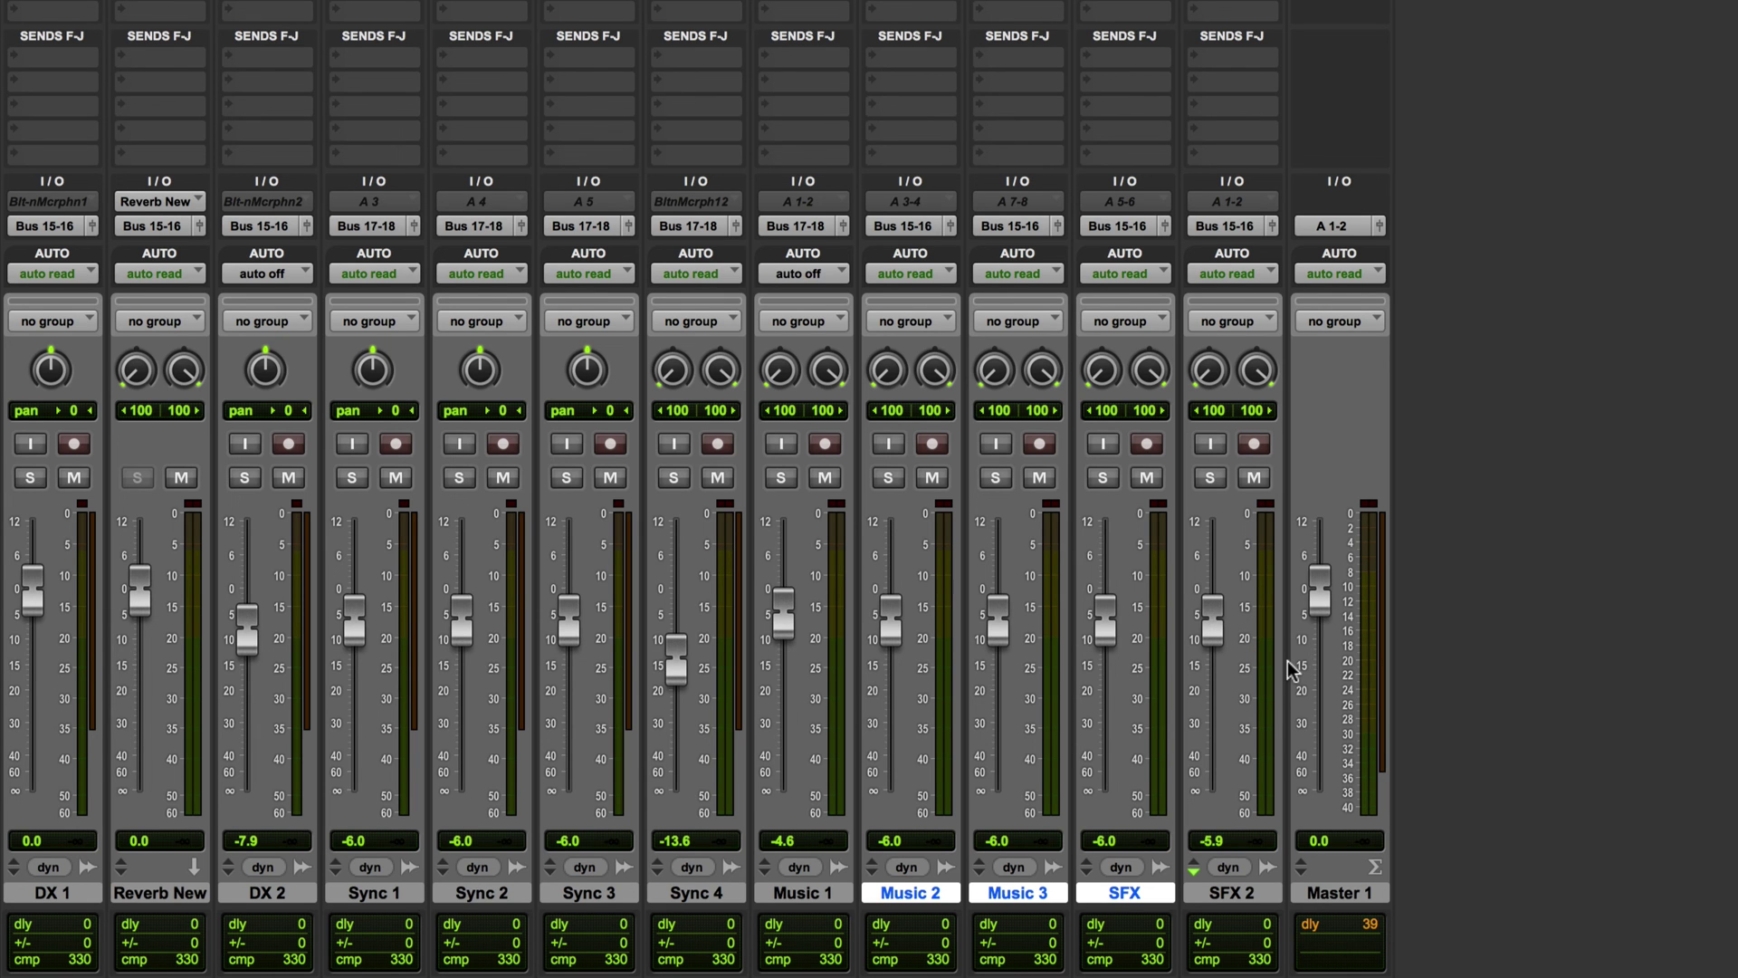